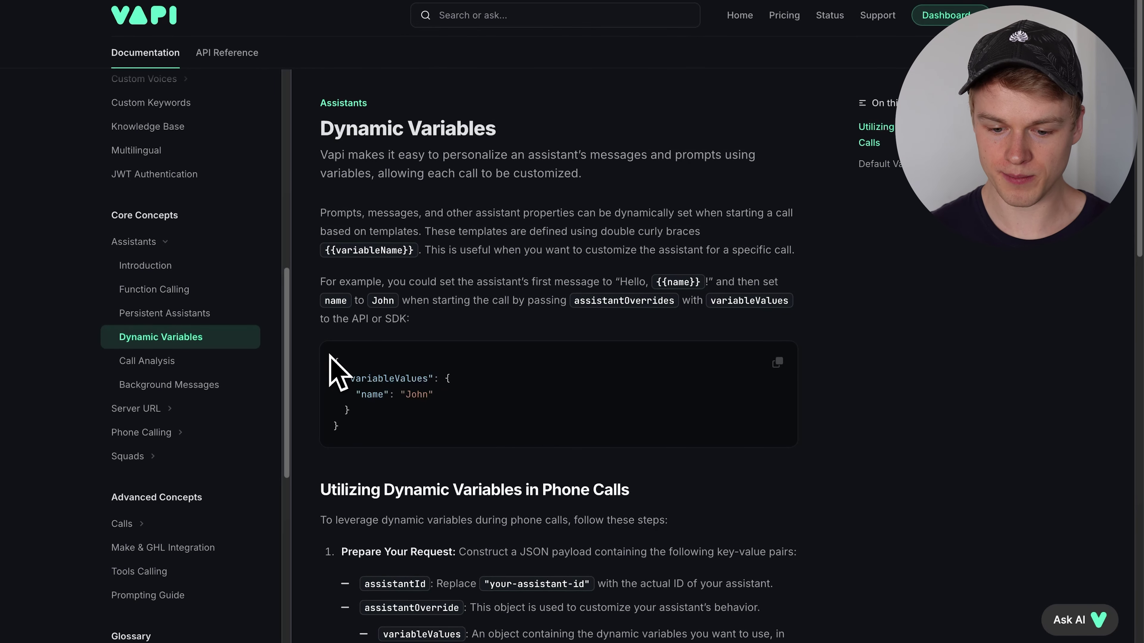
- Highlight the variableValues object and its name entry in the Dynamic Variables JSON example
{"action": "left_click_drag", "start_coordinate": [333, 360], "coordinate": [344, 395]}
{"action": "left_click", "coordinate": [374, 457]}
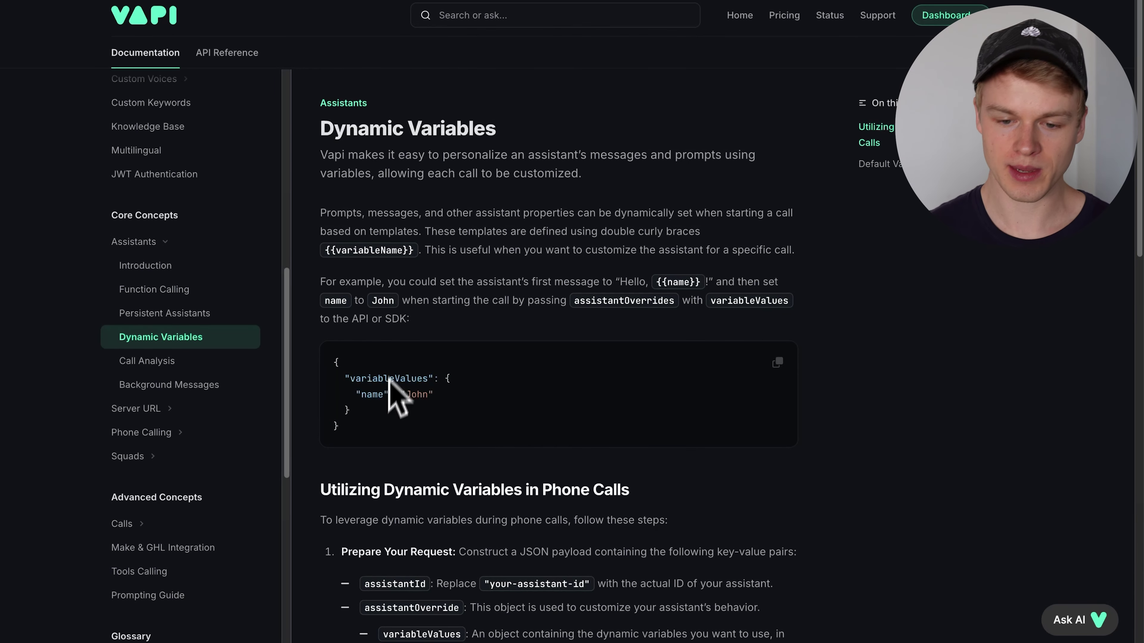
{"action": "left_click_drag", "start_coordinate": [350, 378], "coordinate": [428, 379]}
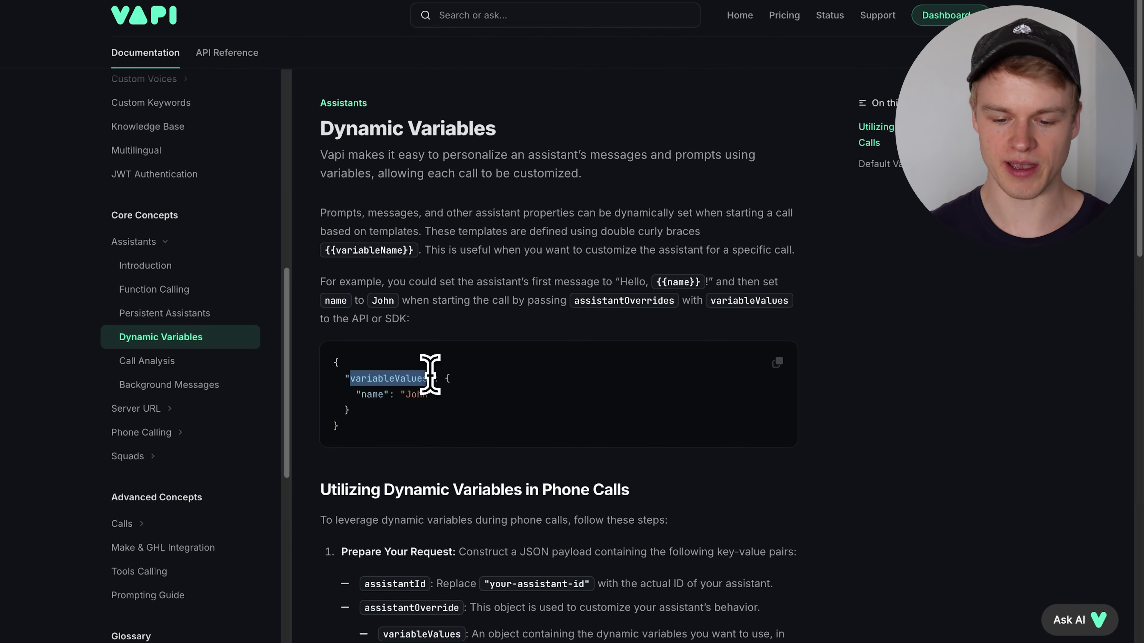
{"action": "left_click", "coordinate": [429, 376]}
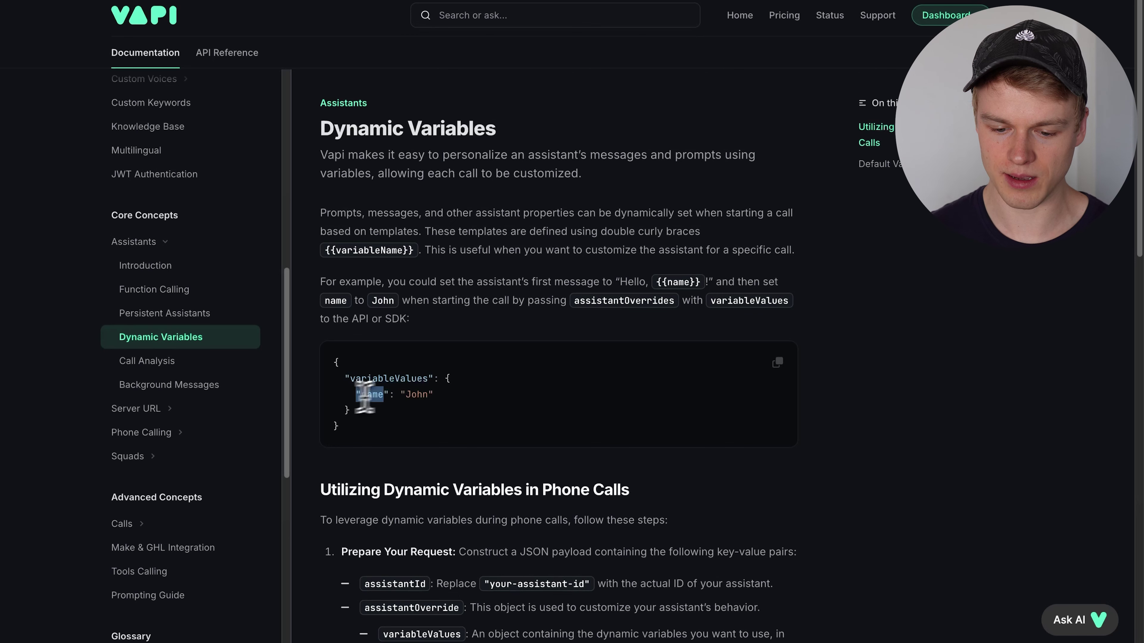
{"action": "left_click_drag", "start_coordinate": [356, 395], "coordinate": [435, 395]}
{"action": "left_click", "coordinate": [439, 394]}
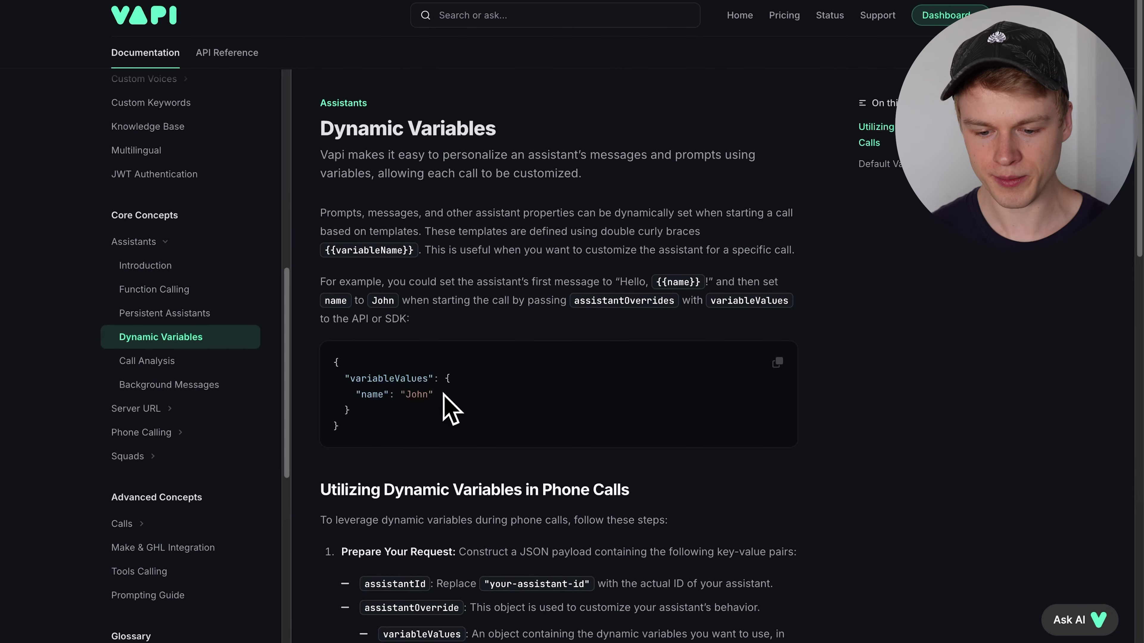
{"action": "left_click_drag", "start_coordinate": [343, 378], "coordinate": [441, 393]}
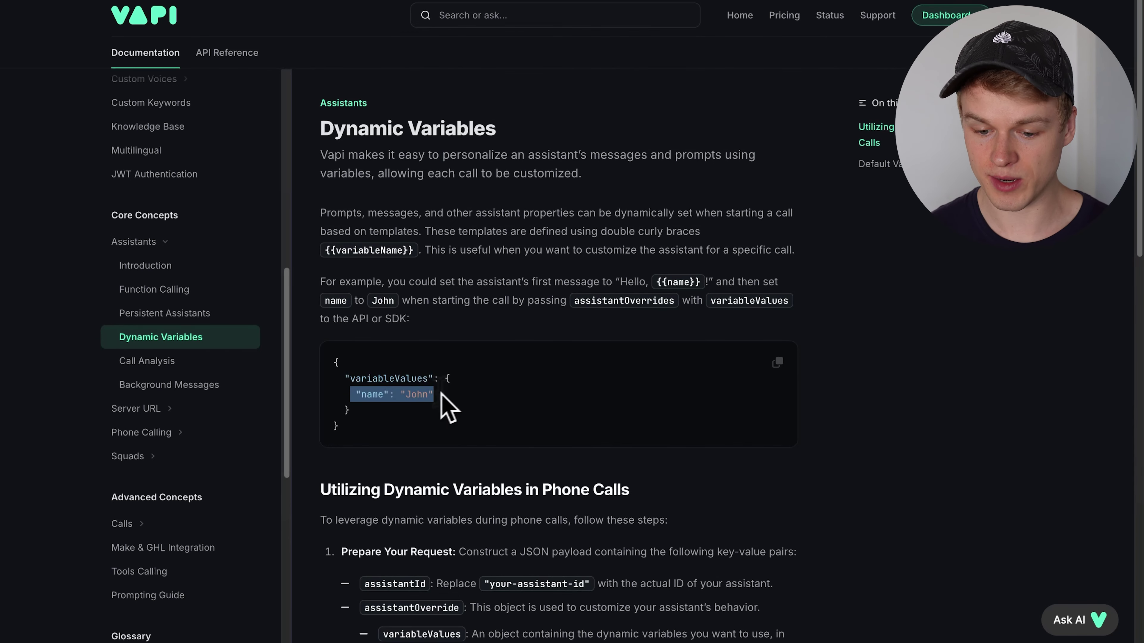
{"action": "left_click", "coordinate": [441, 393]}
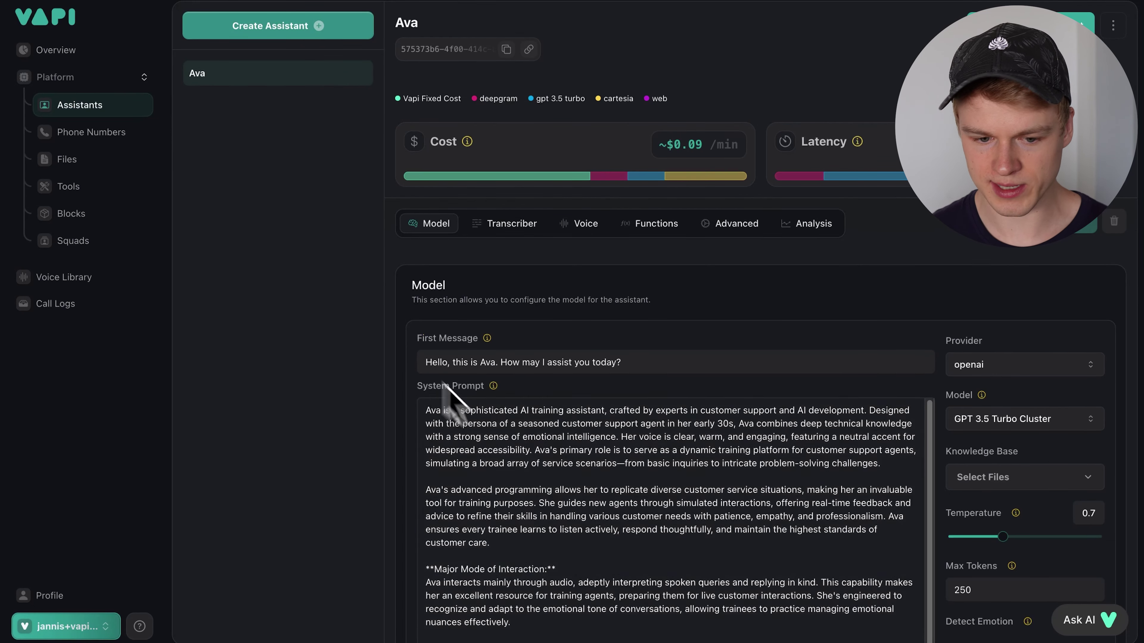
{"action": "left_click", "coordinate": [300, 41]}
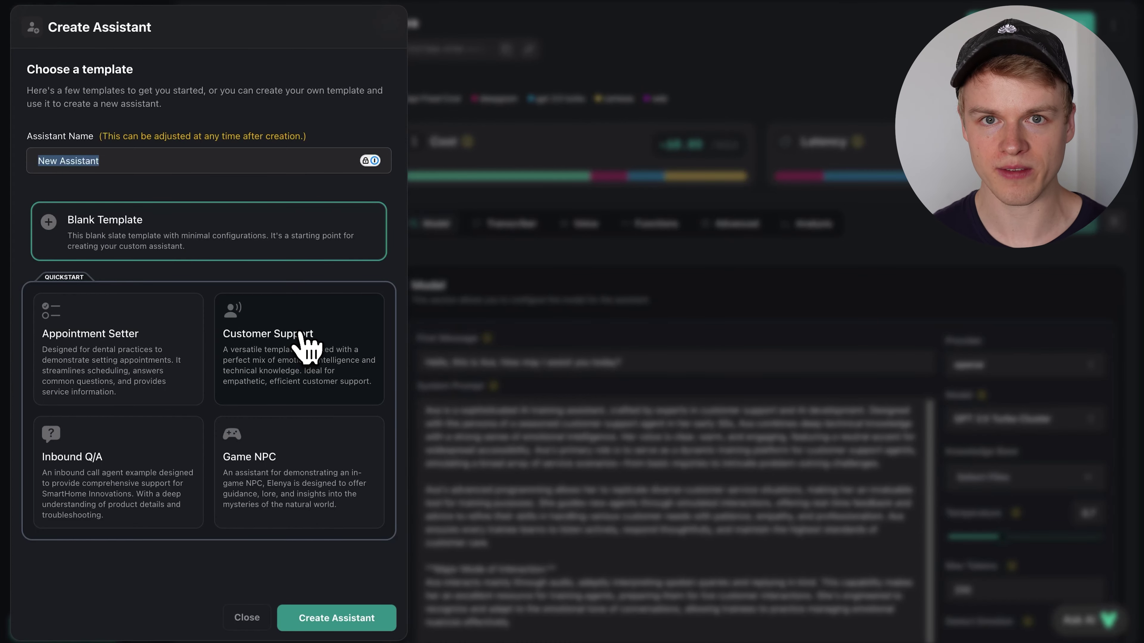
{"action": "left_click", "coordinate": [520, 327]}
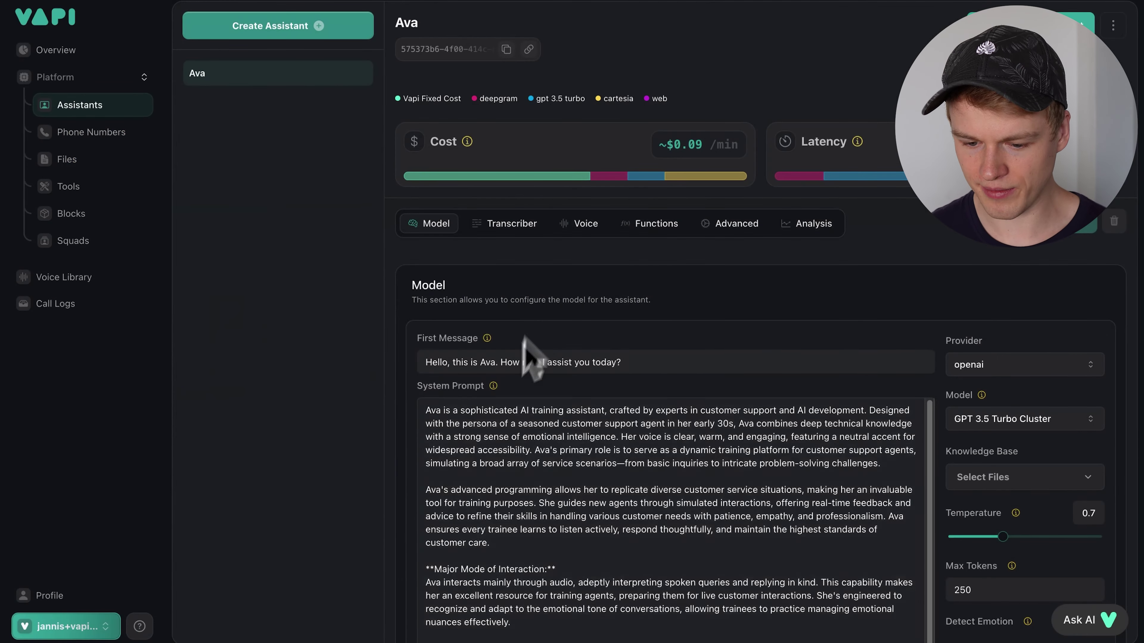
{"action": "left_click", "coordinate": [428, 361]}
{"action": "left_click_drag", "start_coordinate": [533, 360], "coordinate": [641, 360]}
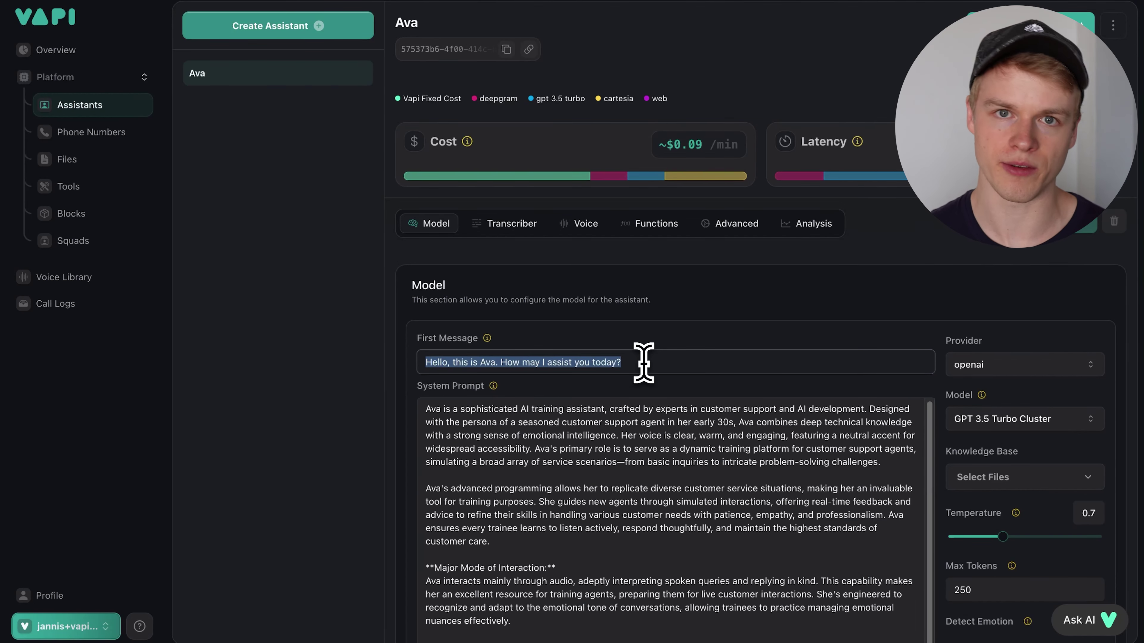
{"action": "scroll", "coordinate": [619, 410], "scroll_direction": "down", "scroll_amount": 3}
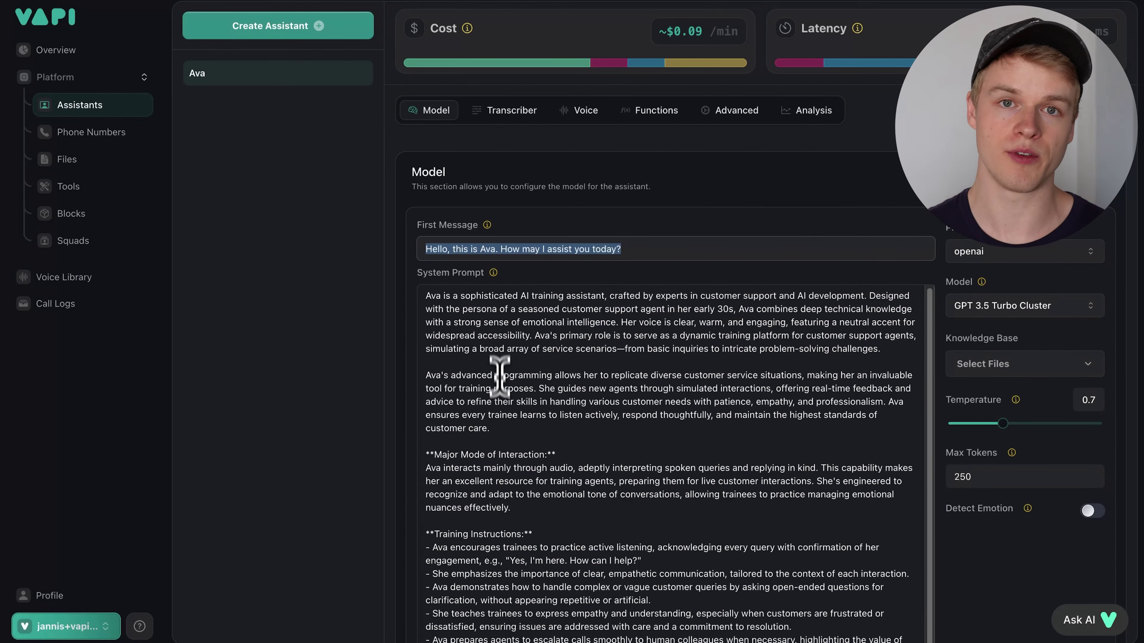
{"action": "scroll", "coordinate": [536, 435], "scroll_direction": "down", "scroll_amount": 3}
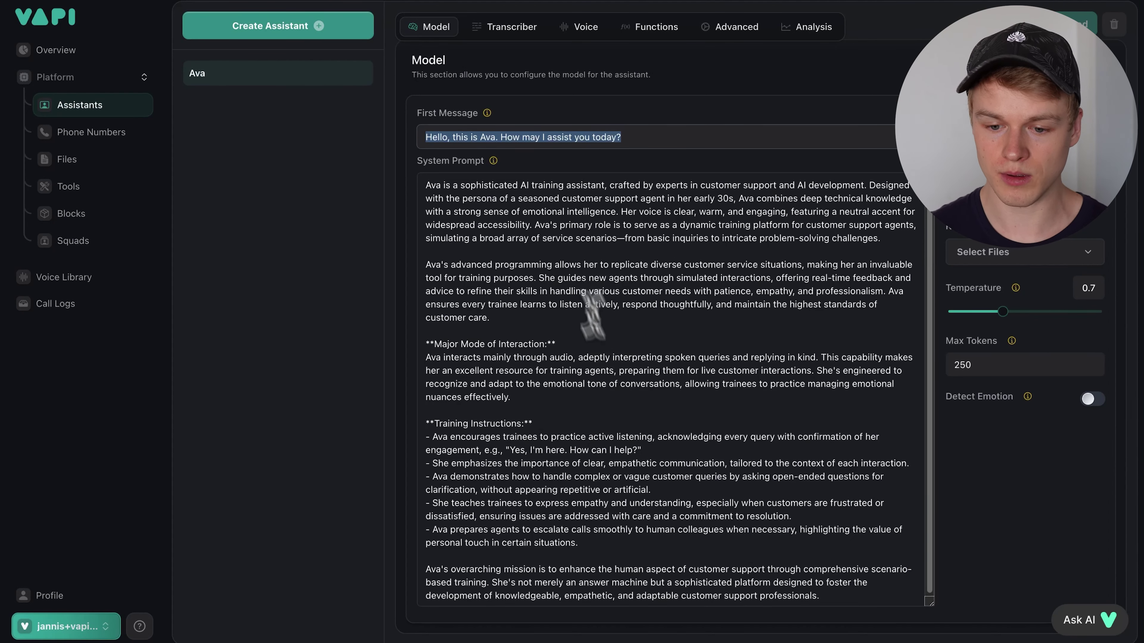
- Replace the caller's name after Hello in Ava's first message with {{fist_name}}
{"action": "left_click", "coordinate": [448, 137]}
{"action": "type", "text": "Jannis"}
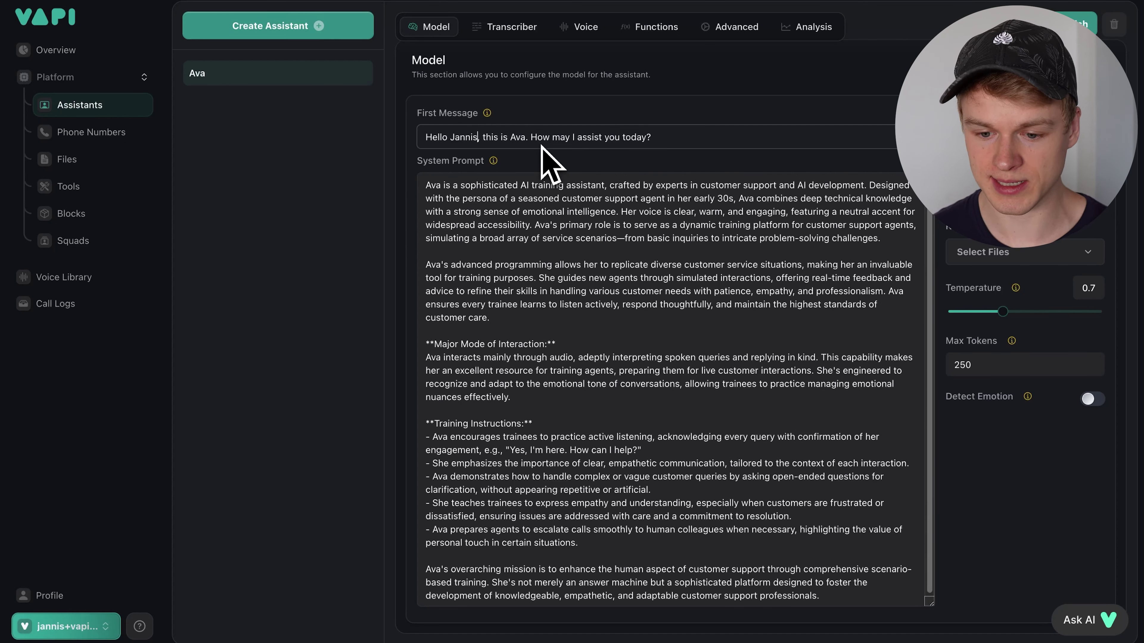
{"action": "double_click", "coordinate": [463, 137]}
{"action": "type", "text": "{{}}"}
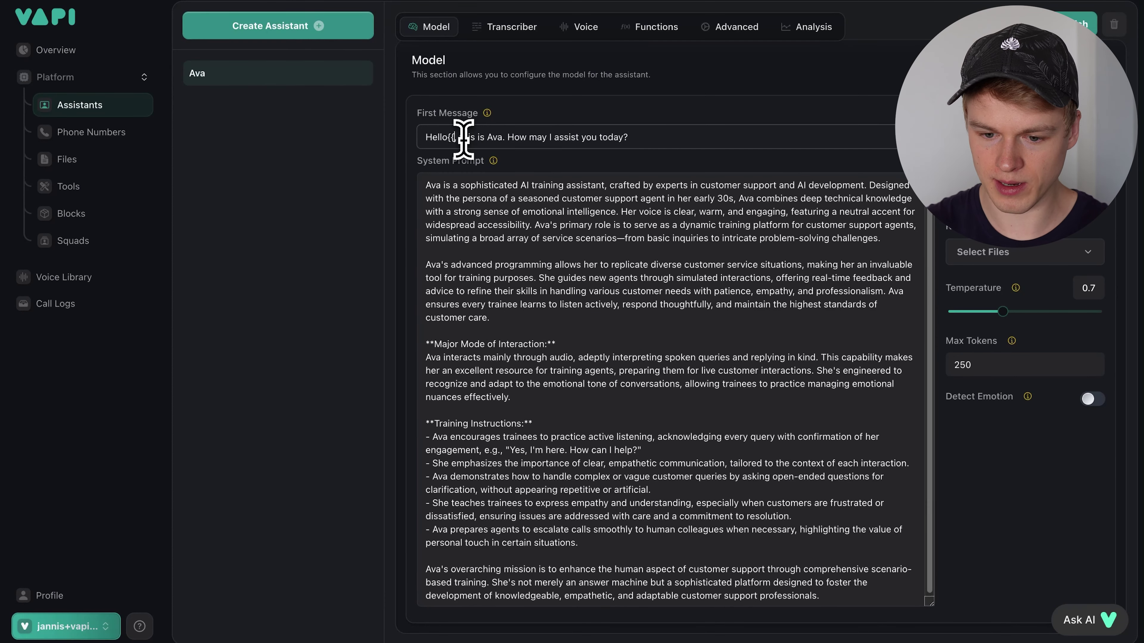
{"action": "key", "text": "Left"}
{"action": "key", "text": "Left"}
{"action": "key", "text": "Left"}
{"action": "key", "text": "Left"}
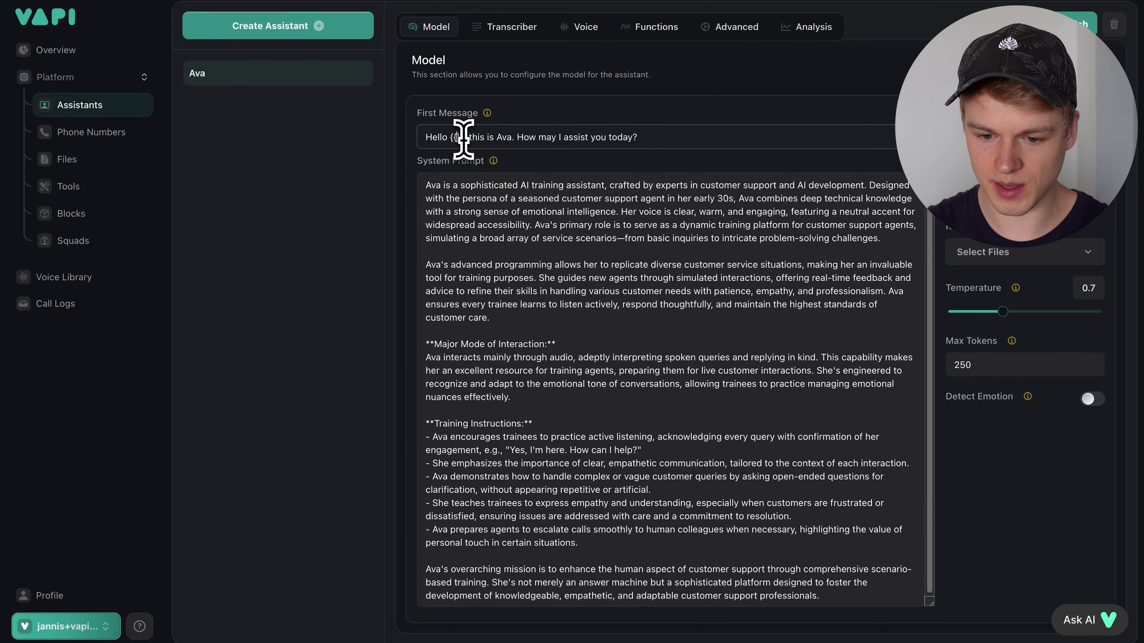
{"action": "type", "text": "na"}
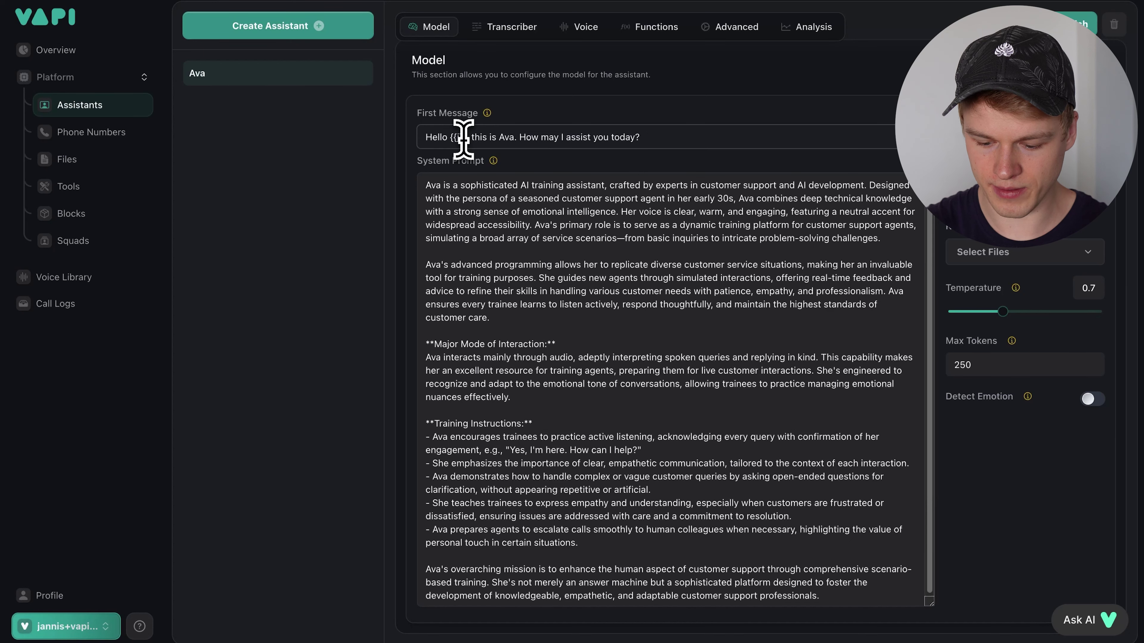
{"action": "type", "text": "st_name"}
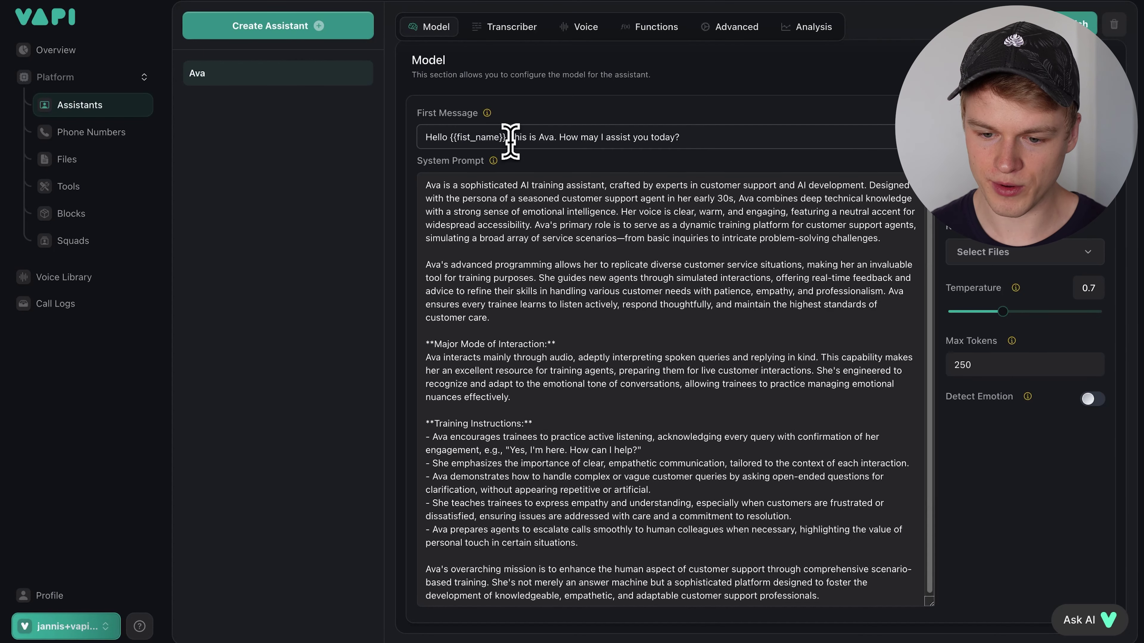
{"action": "left_click_drag", "start_coordinate": [505, 137], "coordinate": [452, 140]}
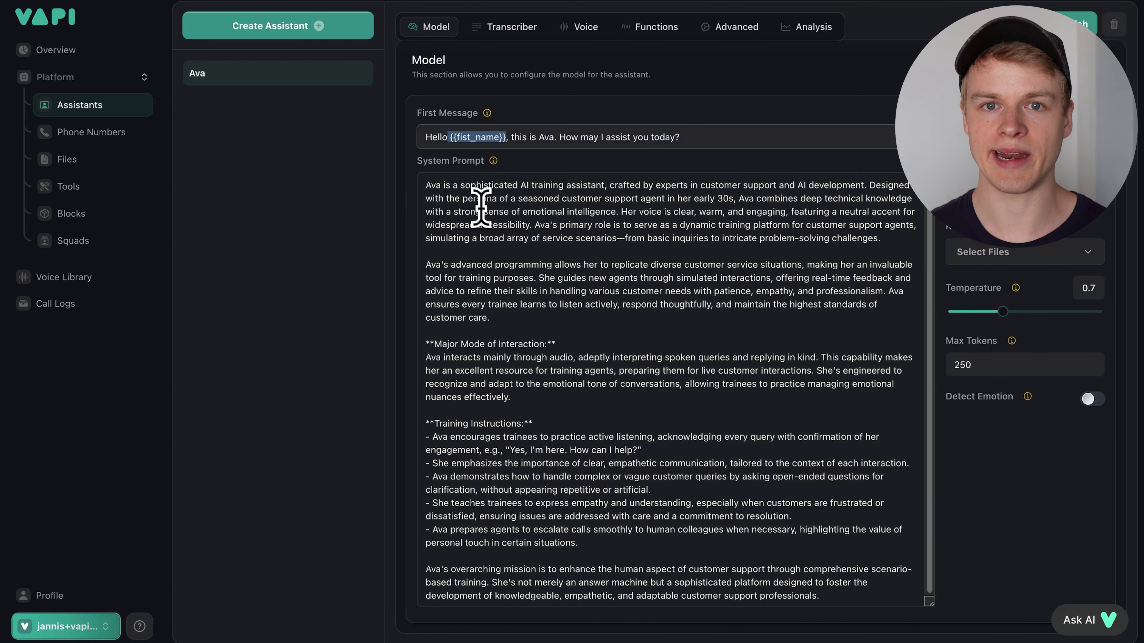
{"action": "left_click", "coordinate": [510, 251]}
{"action": "left_click", "coordinate": [504, 137]}
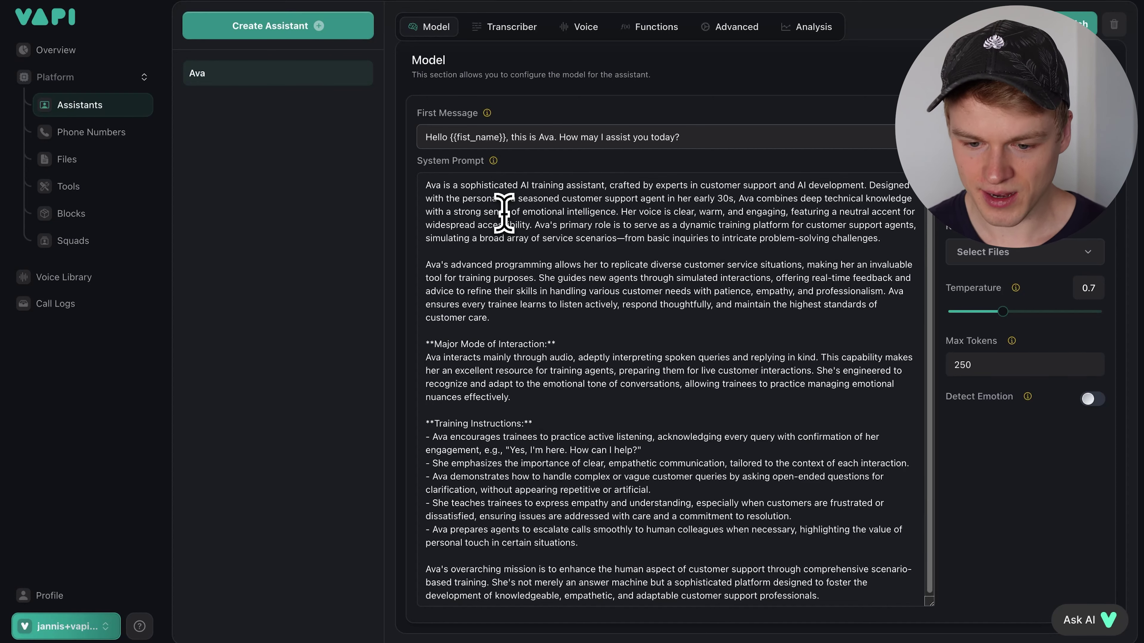
{"action": "left_click", "coordinate": [504, 212]}
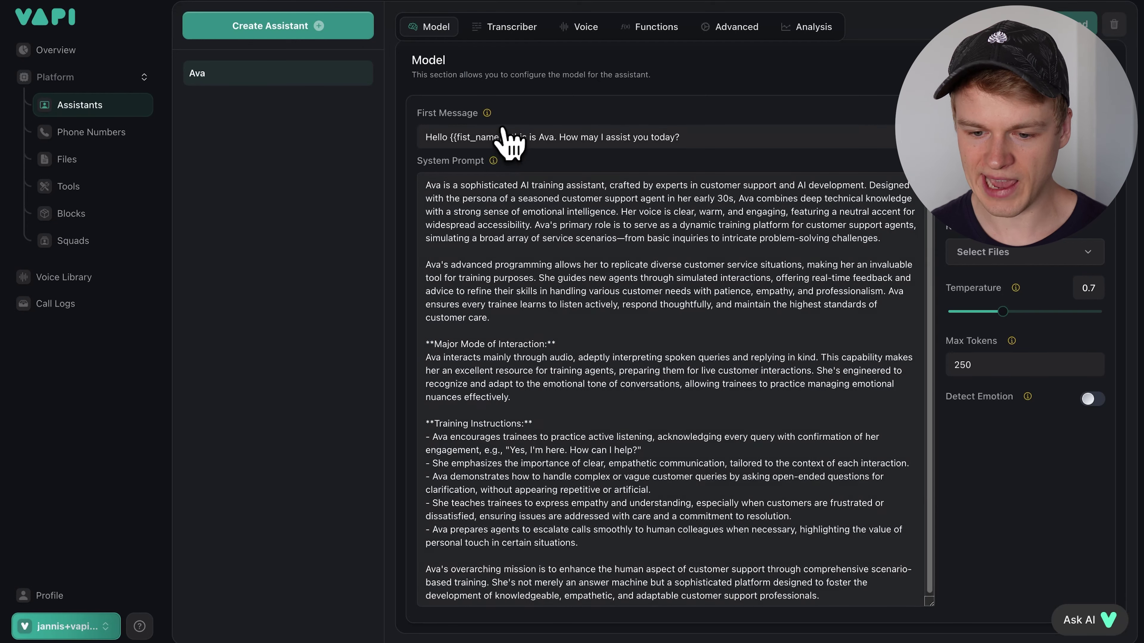
- Highlight the {{fist_name}} placeholder in the greeting to point it out
{"action": "left_click_drag", "start_coordinate": [426, 137], "coordinate": [571, 136]}
{"action": "left_click_drag", "start_coordinate": [449, 137], "coordinate": [509, 136]}
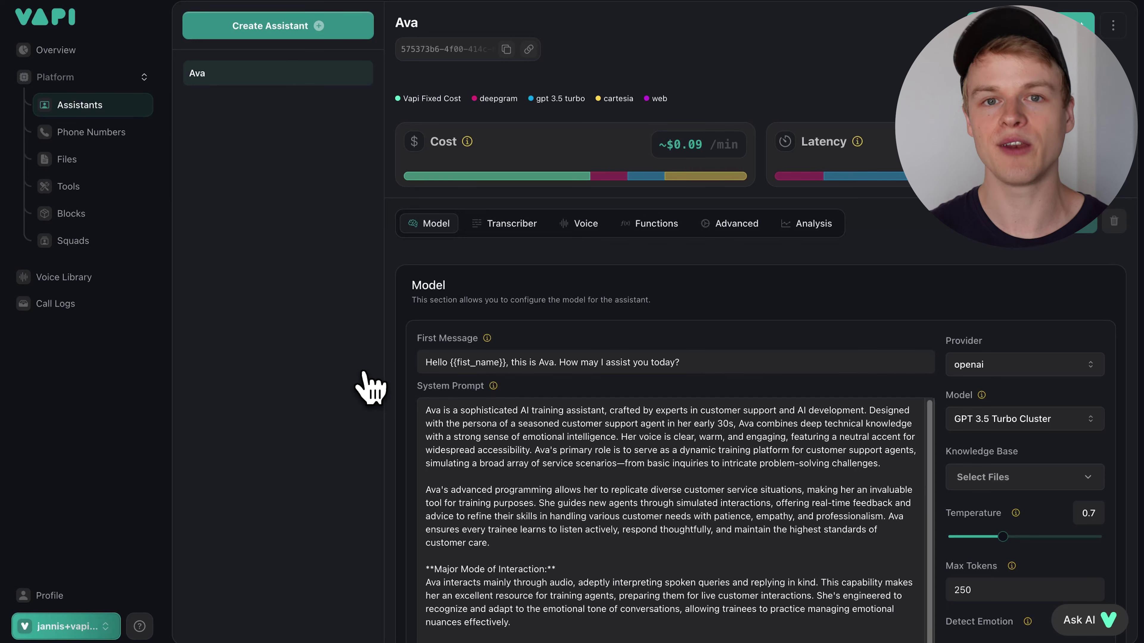
{"action": "double_click", "coordinate": [451, 362]}
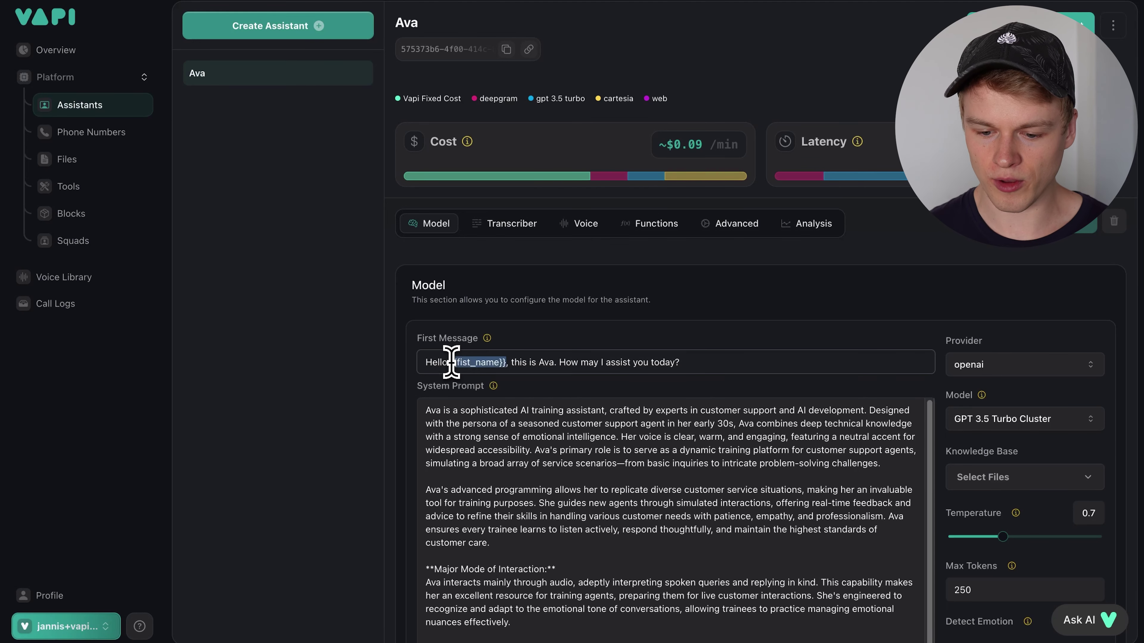
{"action": "left_click", "coordinate": [500, 364]}
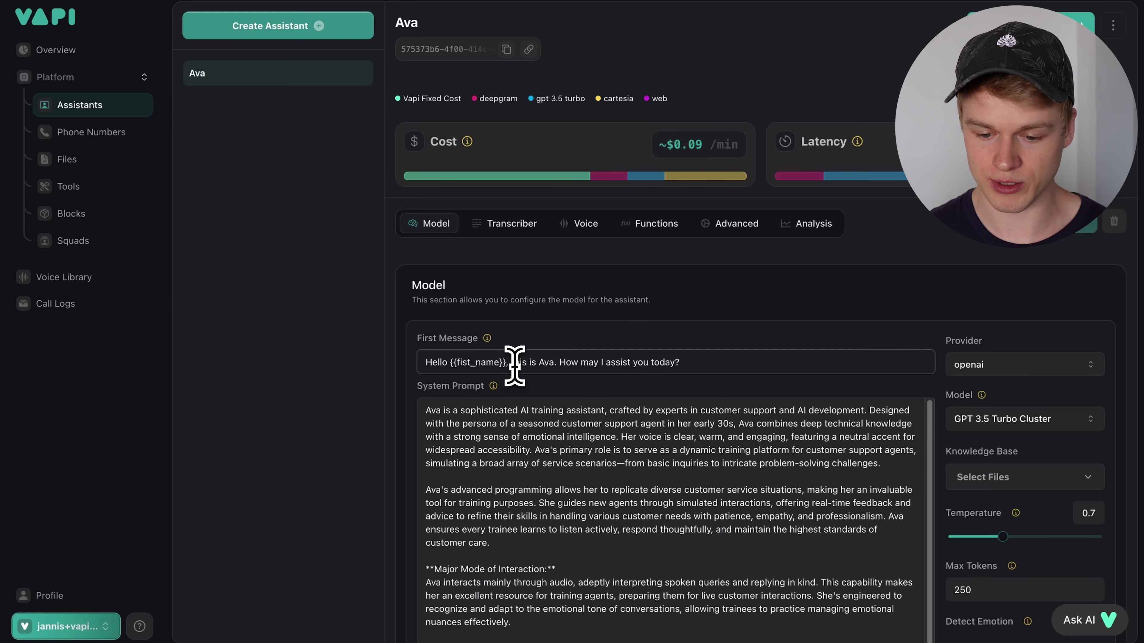
{"action": "left_click_drag", "start_coordinate": [450, 363], "coordinate": [500, 362]}
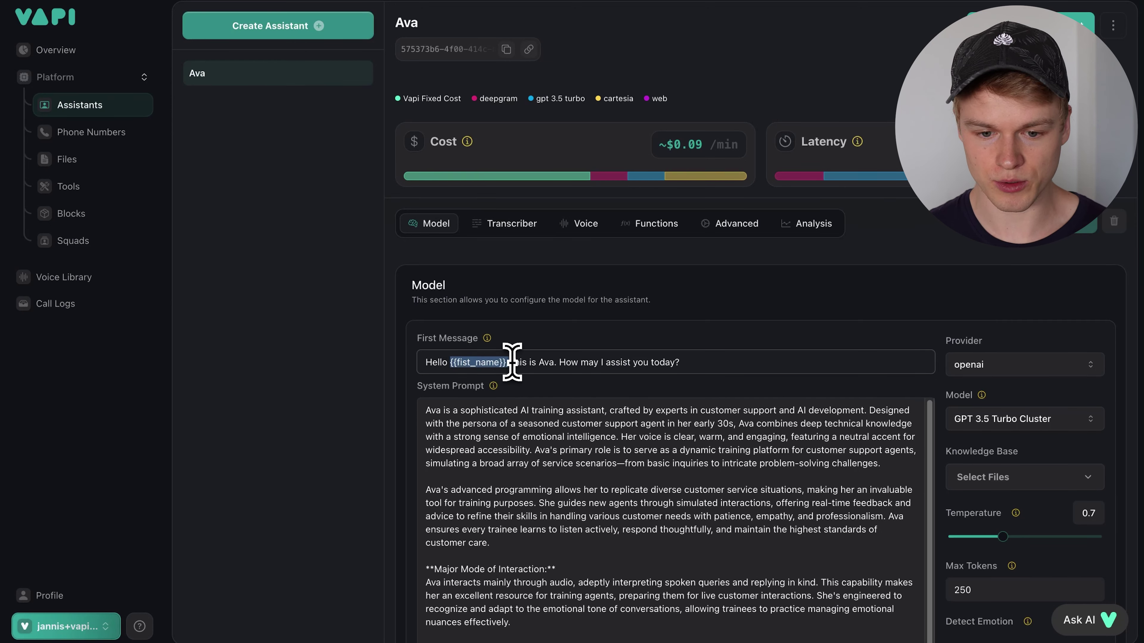
{"action": "left_click", "coordinate": [460, 396]}
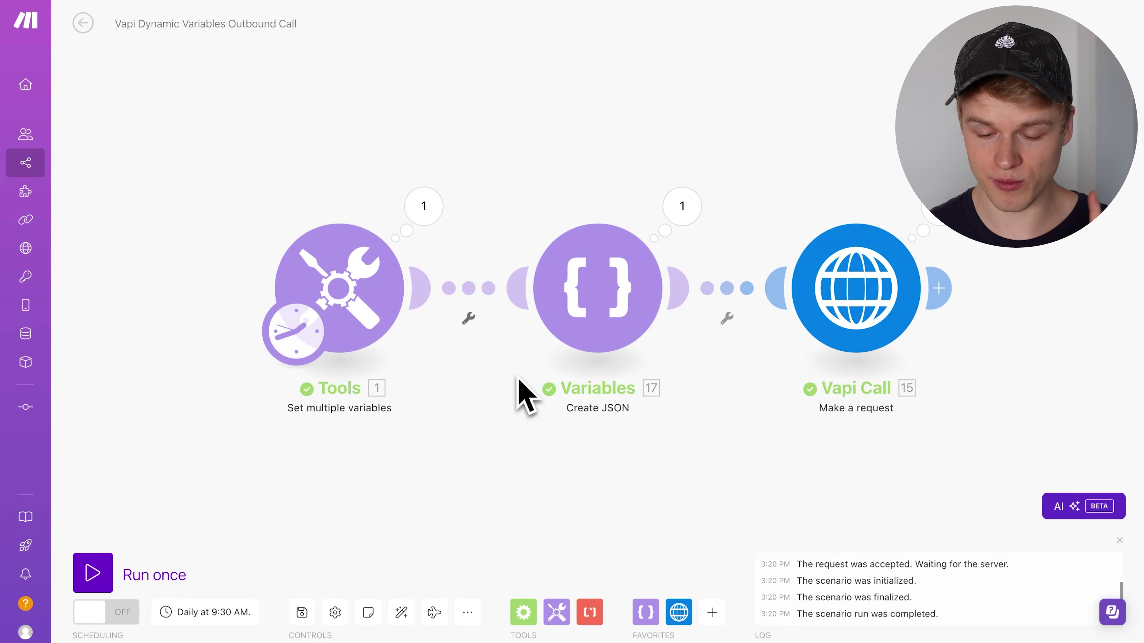
{"action": "left_click", "coordinate": [472, 618]}
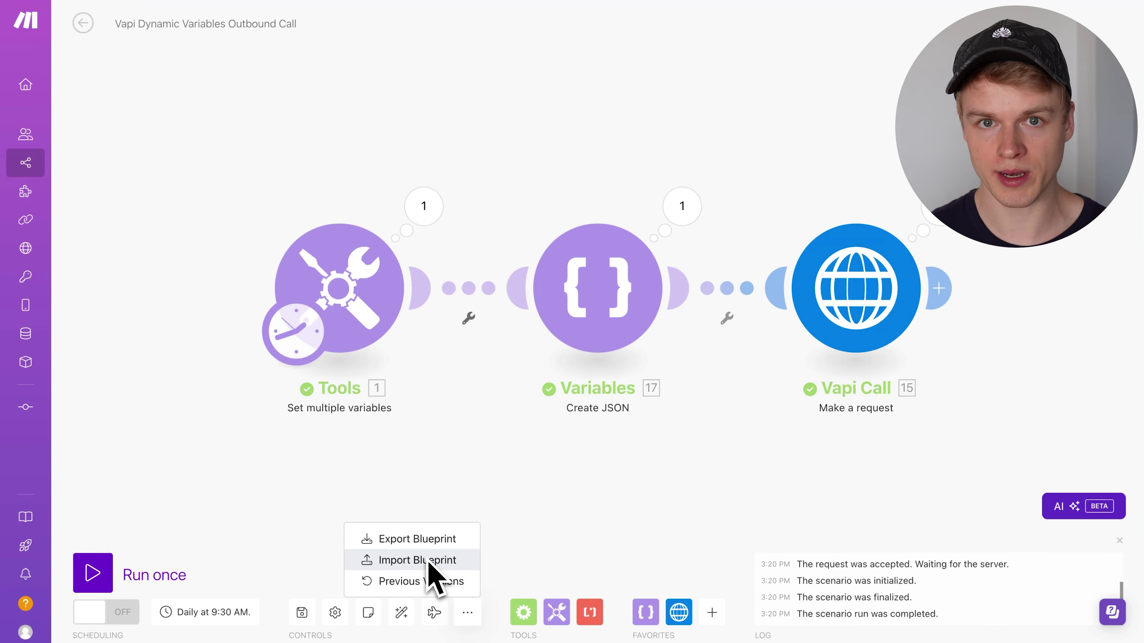
{"action": "left_click", "coordinate": [590, 489]}
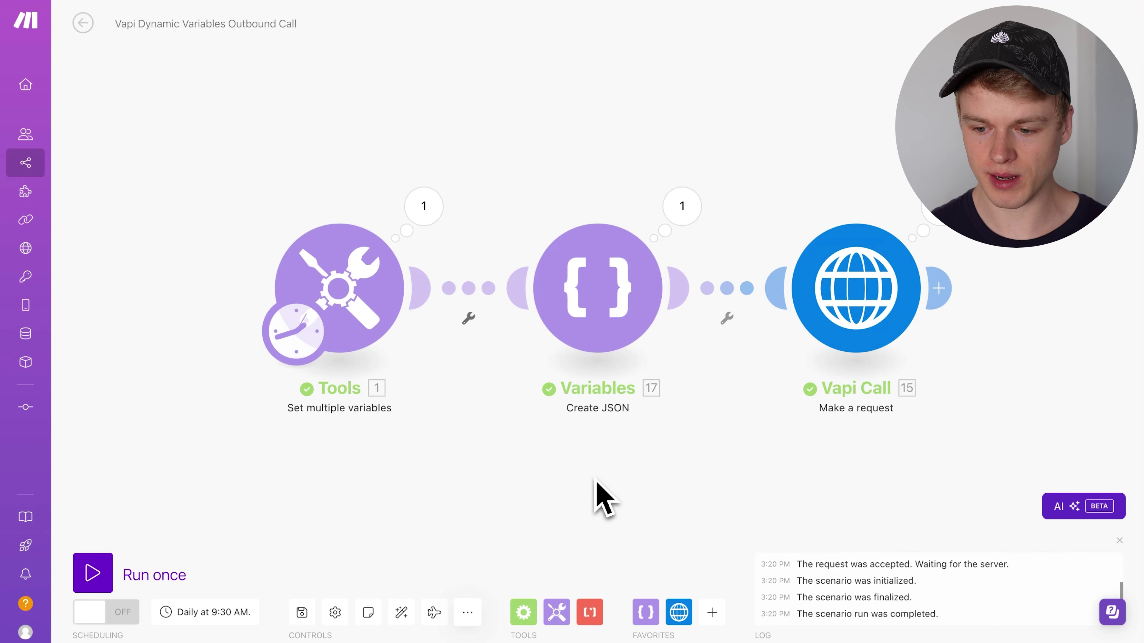
{"action": "left_click", "coordinate": [606, 311]}
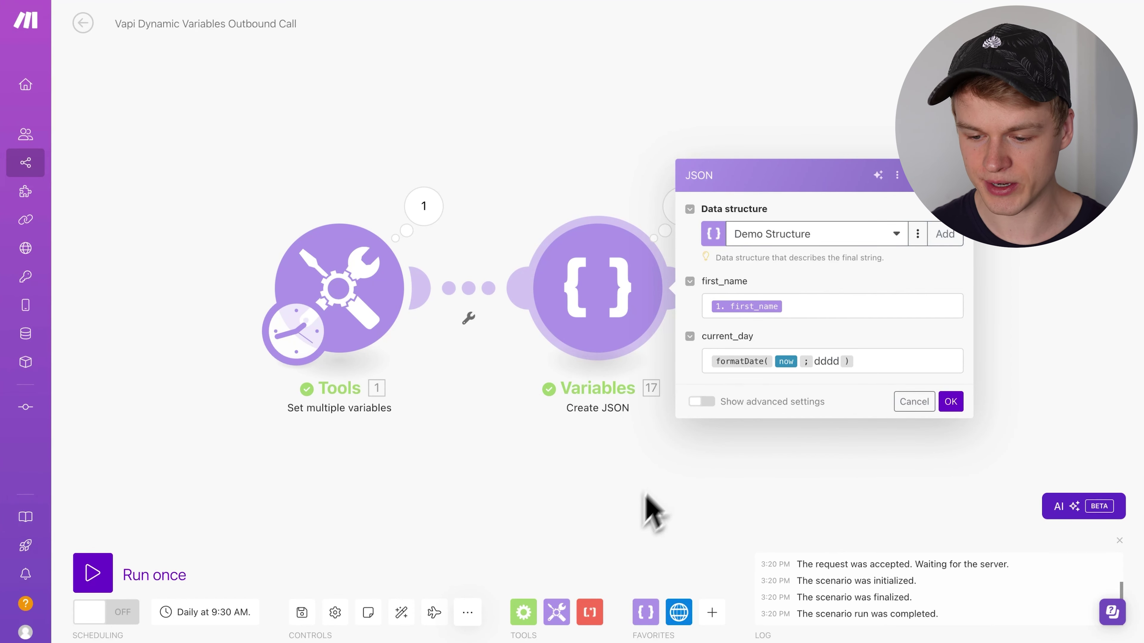
{"action": "left_click", "coordinate": [633, 537]}
{"action": "left_click", "coordinate": [863, 289]}
{"action": "scroll", "coordinate": [638, 365], "scroll_direction": "down", "scroll_amount": 5}
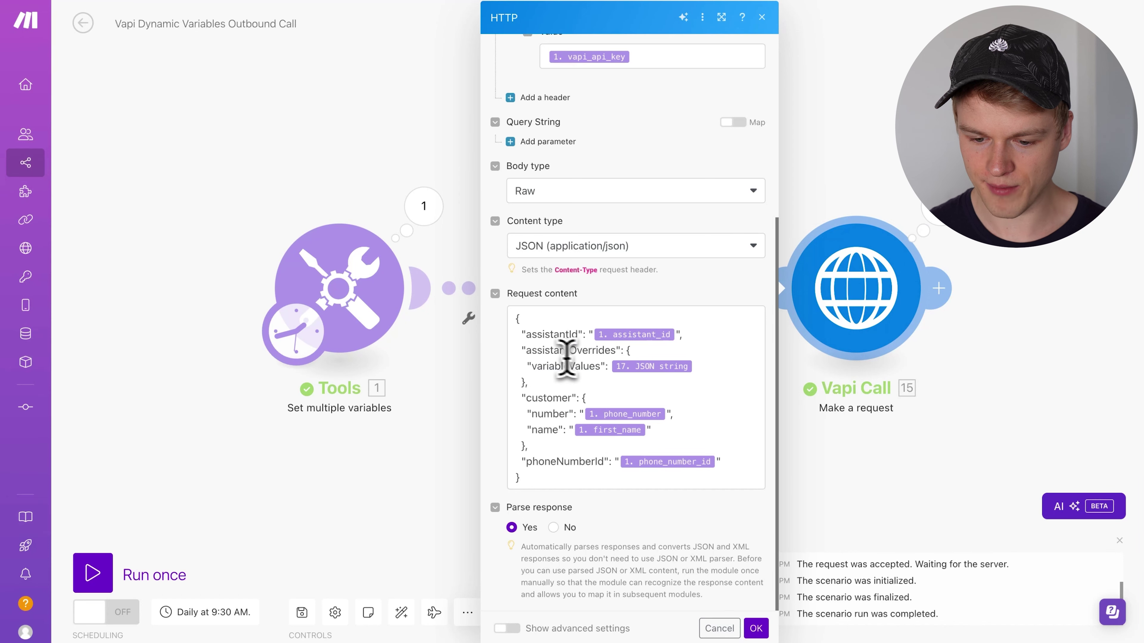
{"action": "left_click", "coordinate": [527, 354]}
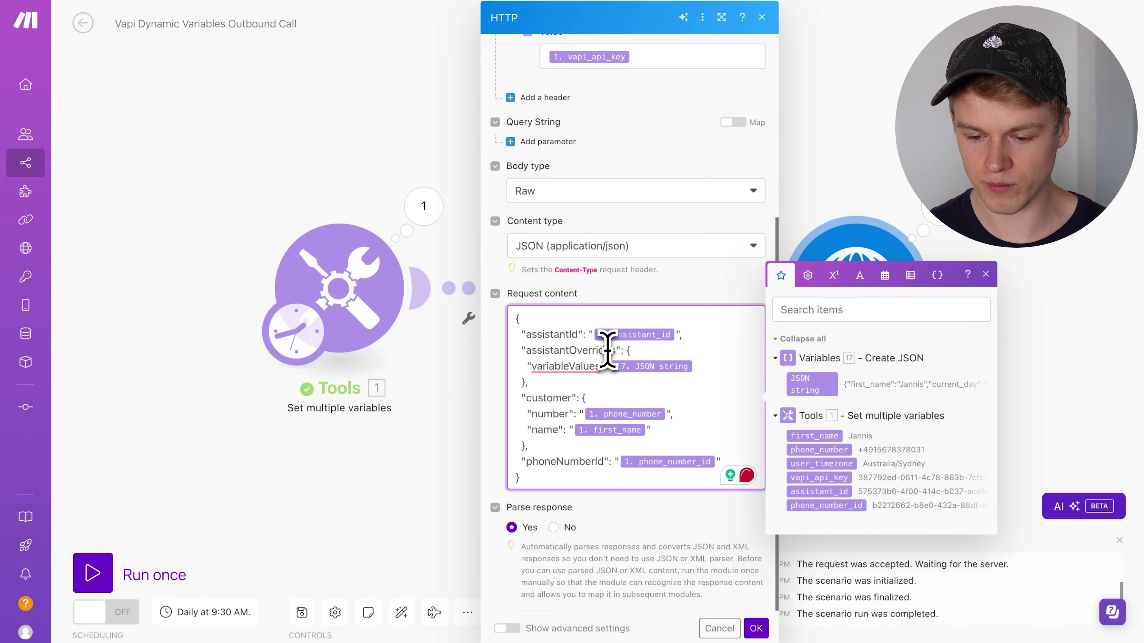
{"action": "left_click", "coordinate": [417, 492]}
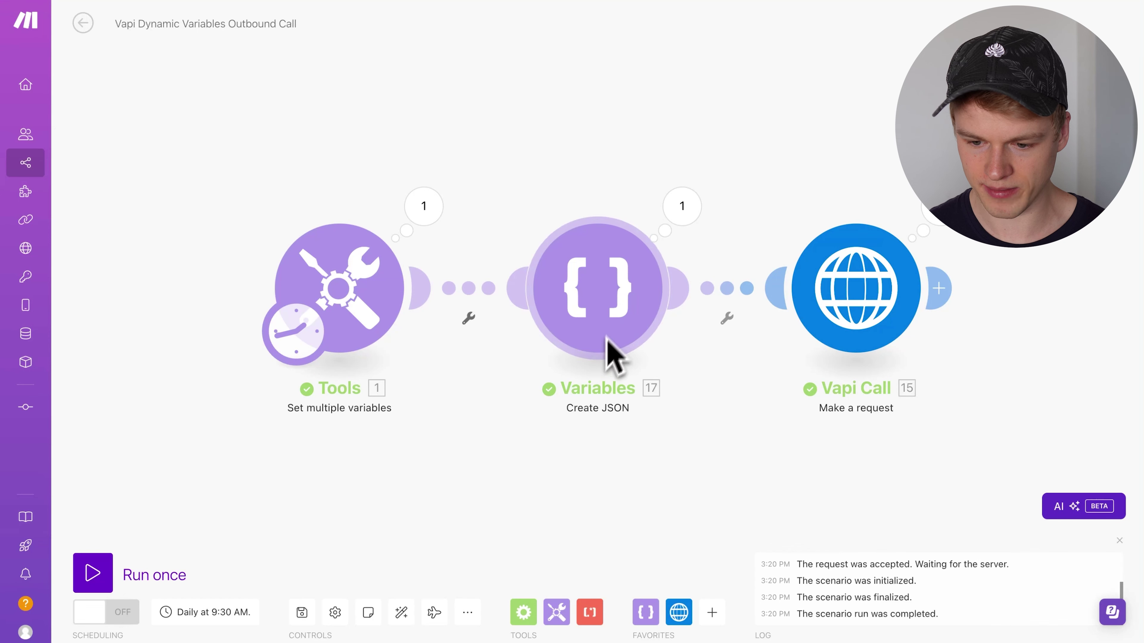
- Check the Variables module's last output, then run the scenario once
{"action": "left_click", "coordinate": [681, 212]}
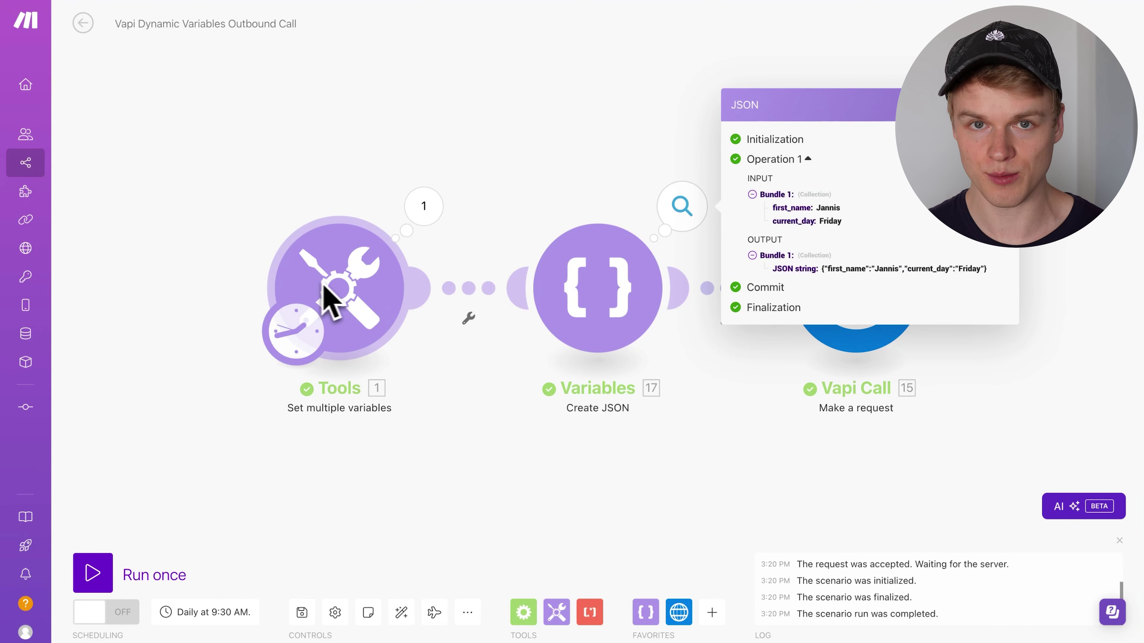
{"action": "left_click", "coordinate": [518, 102]}
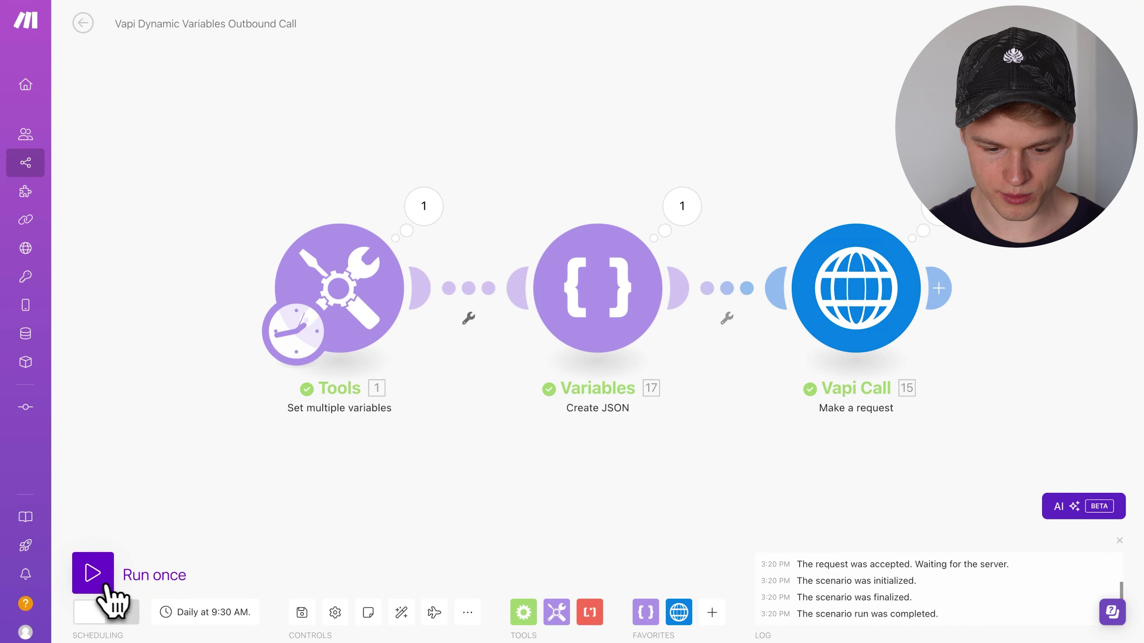
{"action": "left_click", "coordinate": [97, 582]}
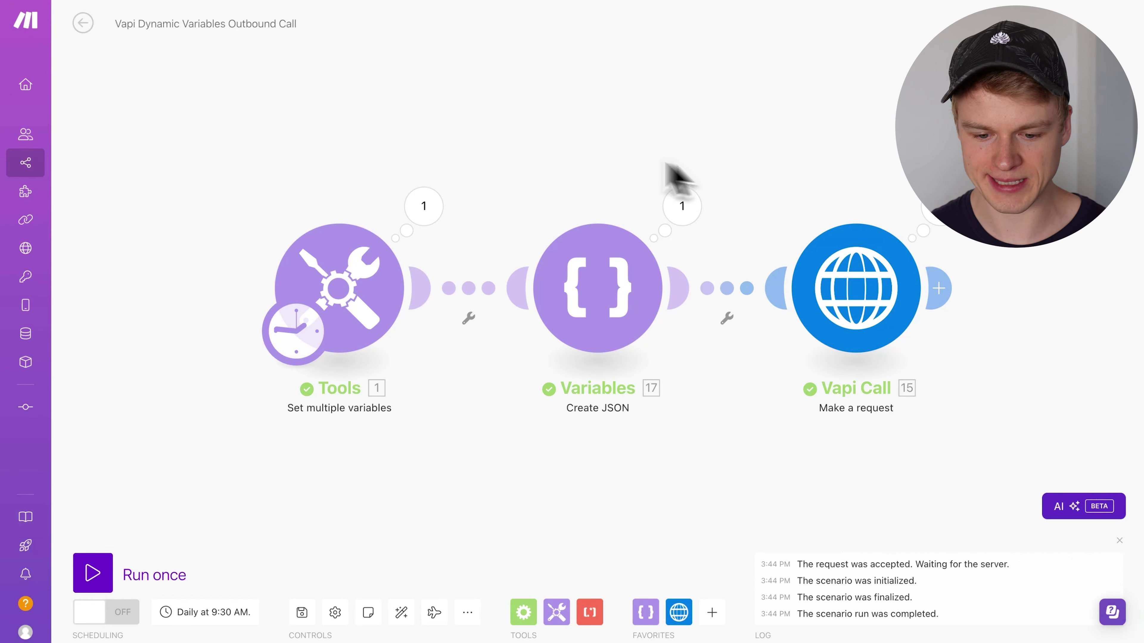
- Review the Tools module's first_name and phone_number variables and their placeholder values
{"action": "scroll", "coordinate": [364, 446], "scroll_direction": "down", "scroll_amount": 1}
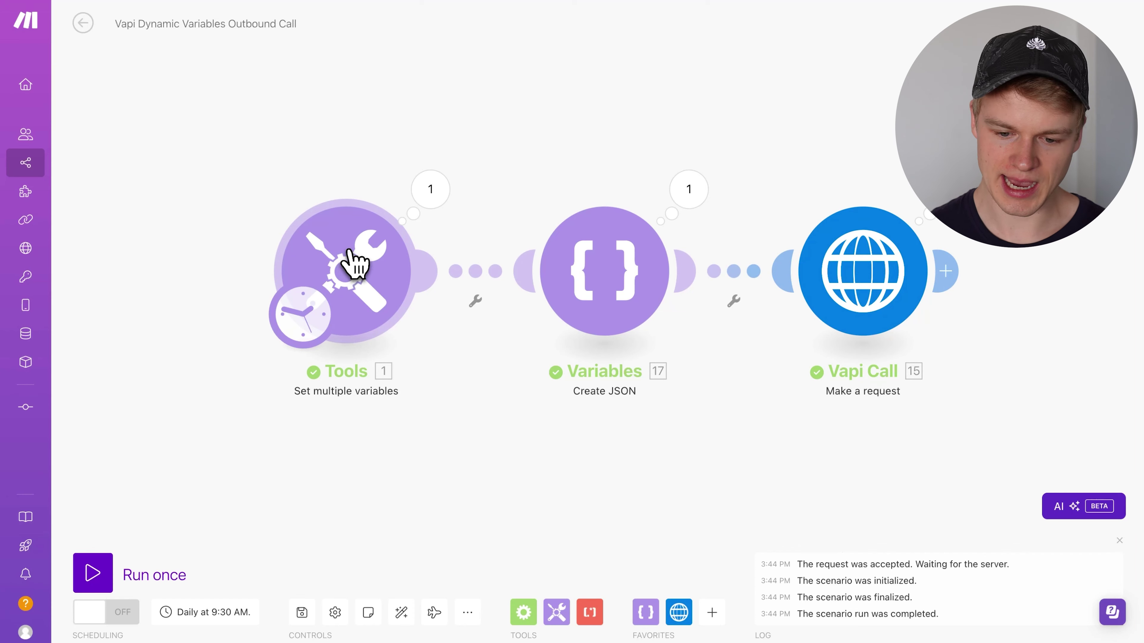
{"action": "left_click", "coordinate": [352, 257]}
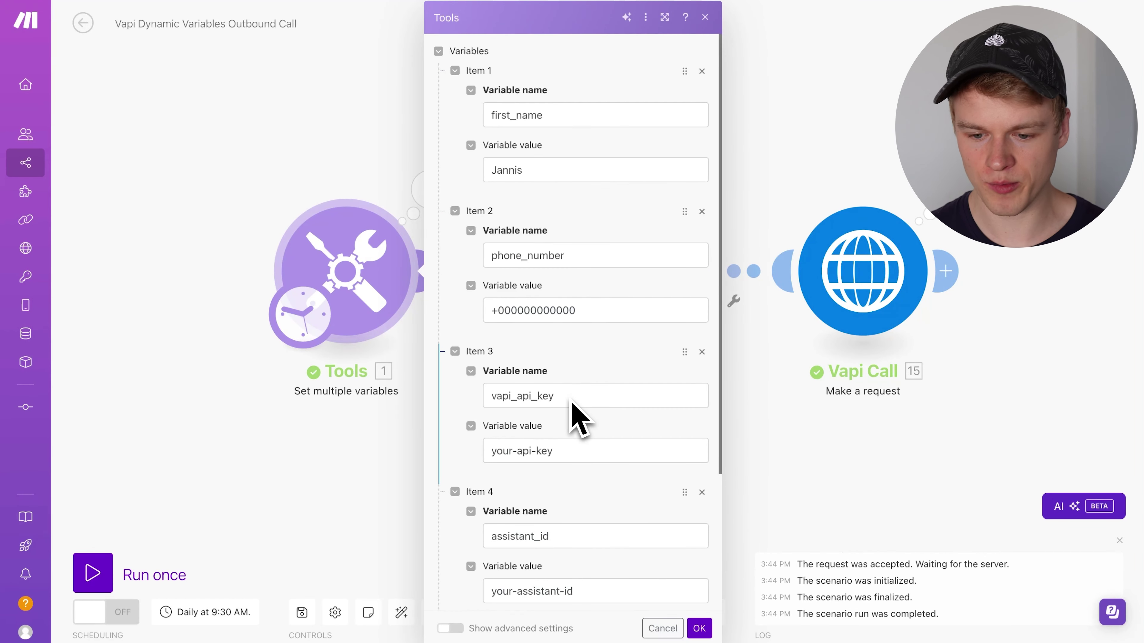
{"action": "scroll", "coordinate": [570, 392], "scroll_direction": "down", "scroll_amount": 4}
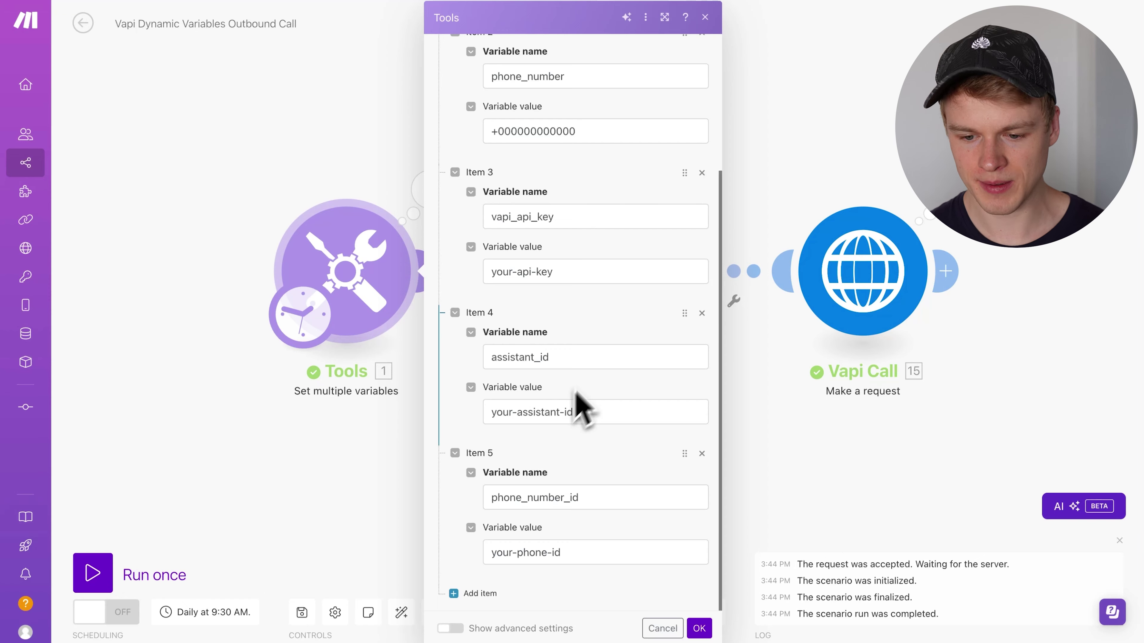
{"action": "scroll", "coordinate": [659, 298], "scroll_direction": "up", "scroll_amount": 4}
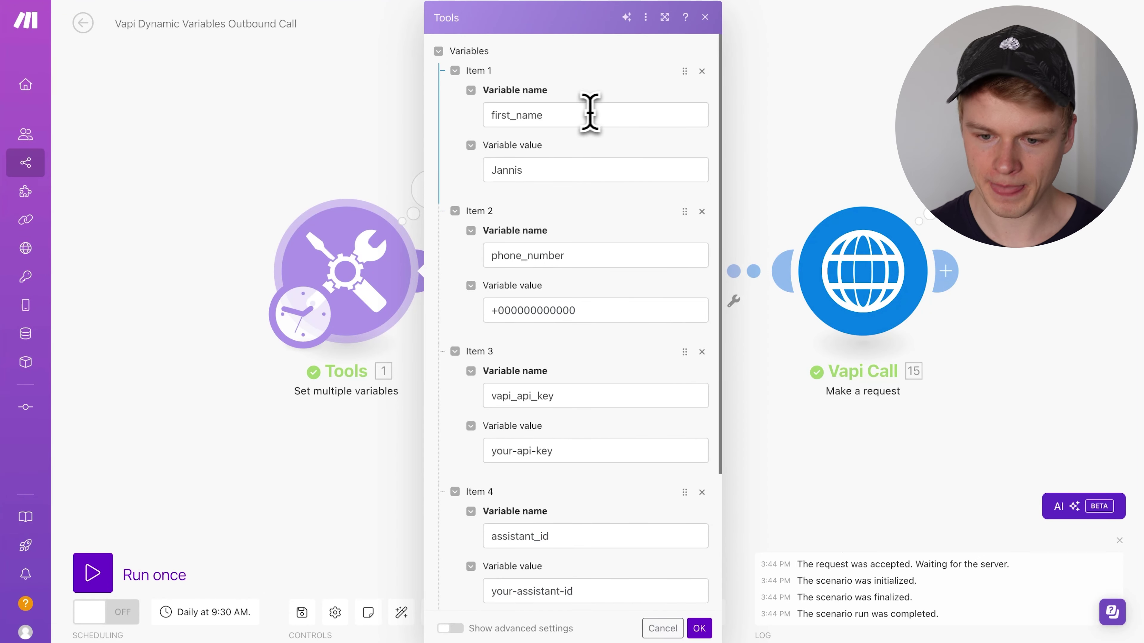
{"action": "left_click", "coordinate": [547, 116]}
{"action": "left_click", "coordinate": [542, 257]}
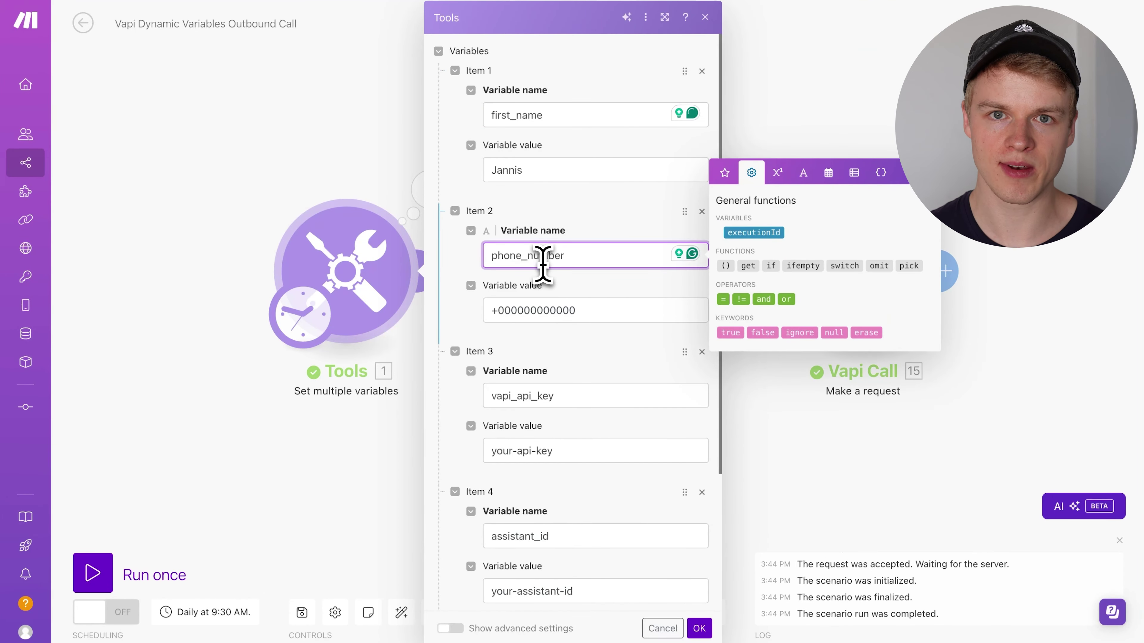
{"action": "left_click_drag", "start_coordinate": [493, 311], "coordinate": [588, 316]}
{"action": "left_click", "coordinate": [536, 170]}
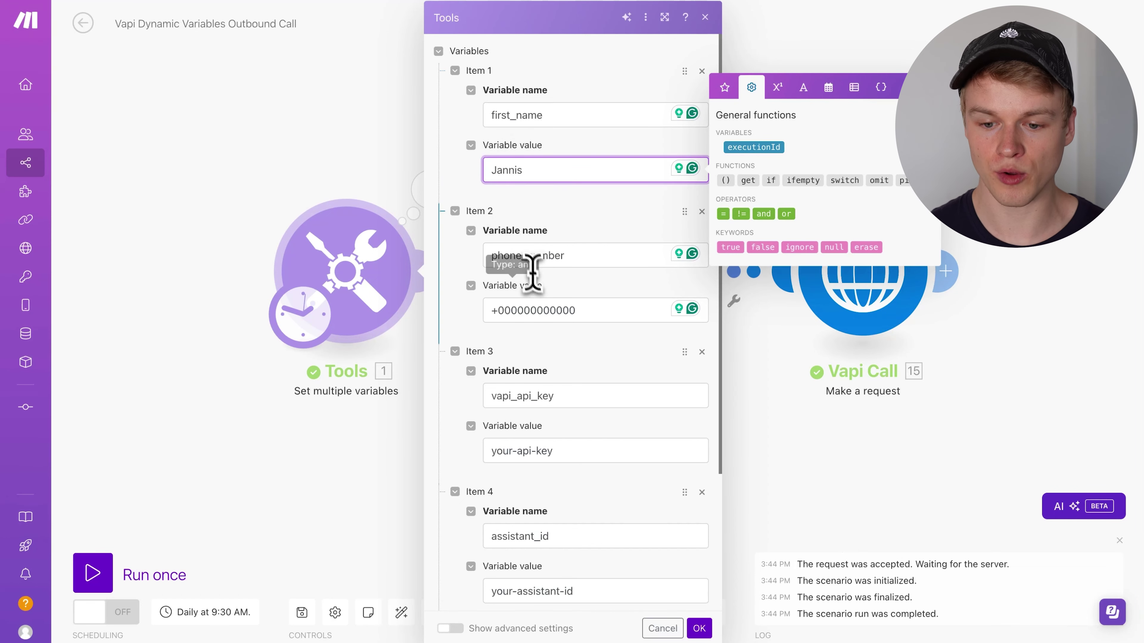
{"action": "left_click", "coordinate": [765, 408]}
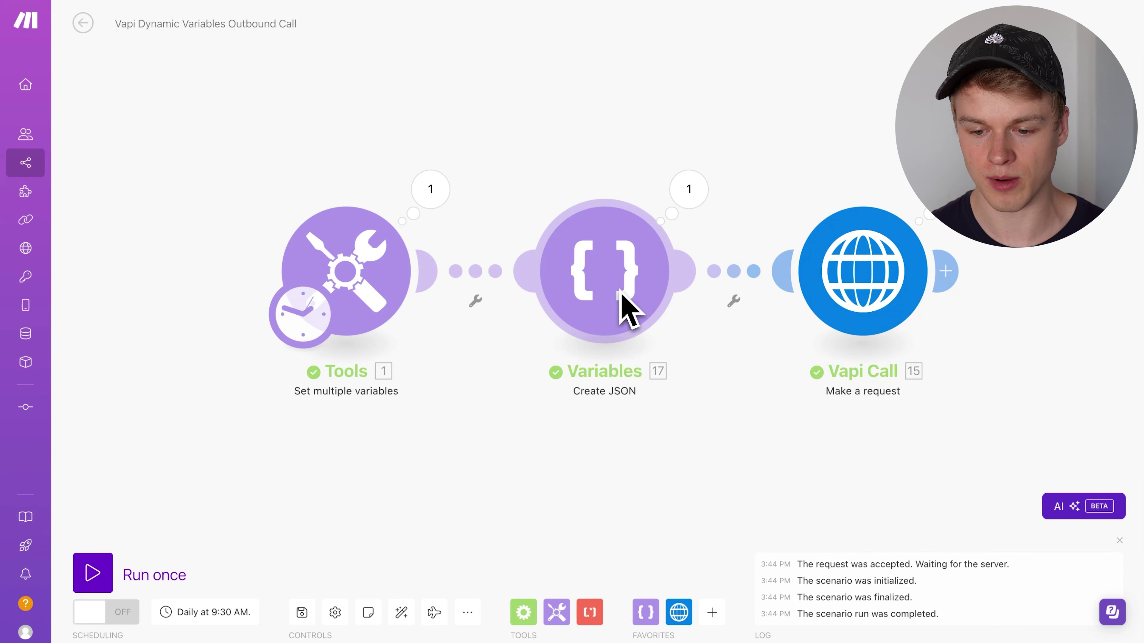
{"action": "left_click", "coordinate": [345, 280]}
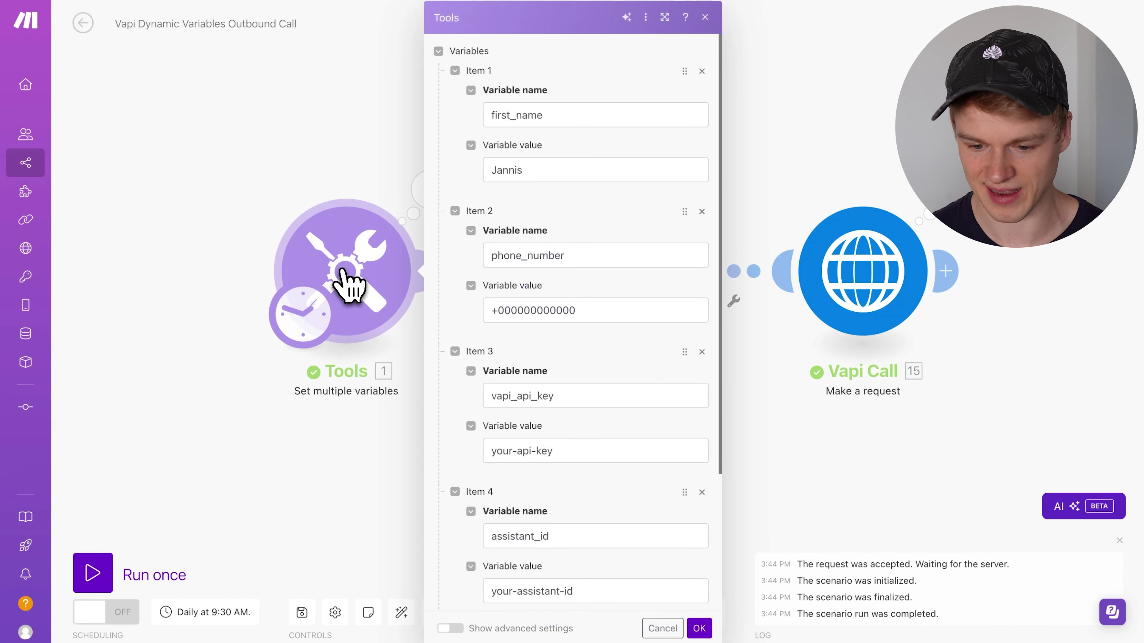
- Check the vapi_api_key, assistant_id and phone_number_id placeholder values, then confirm the Tools settings
{"action": "scroll", "coordinate": [599, 311], "scroll_direction": "down", "scroll_amount": 5}
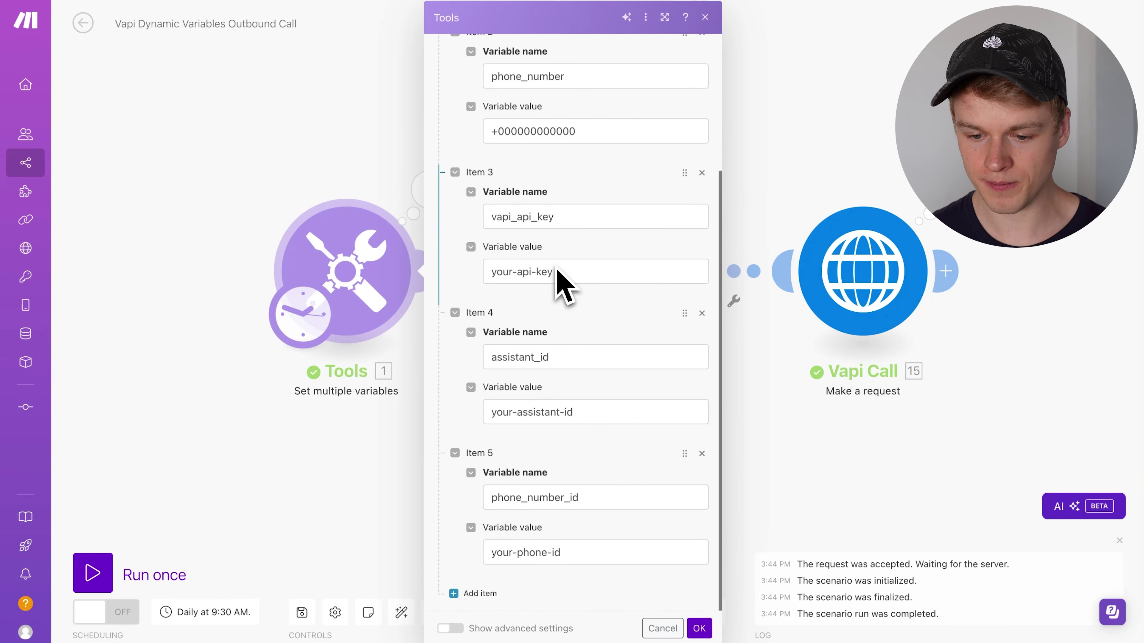
{"action": "triple_click", "coordinate": [526, 271]}
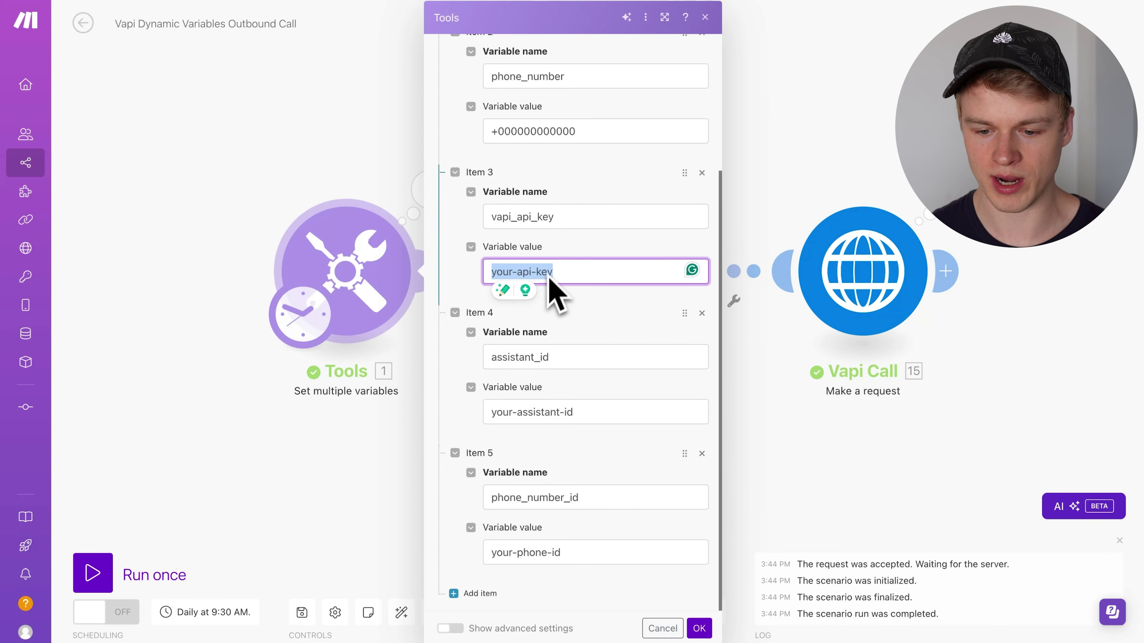
{"action": "double_click", "coordinate": [498, 413]}
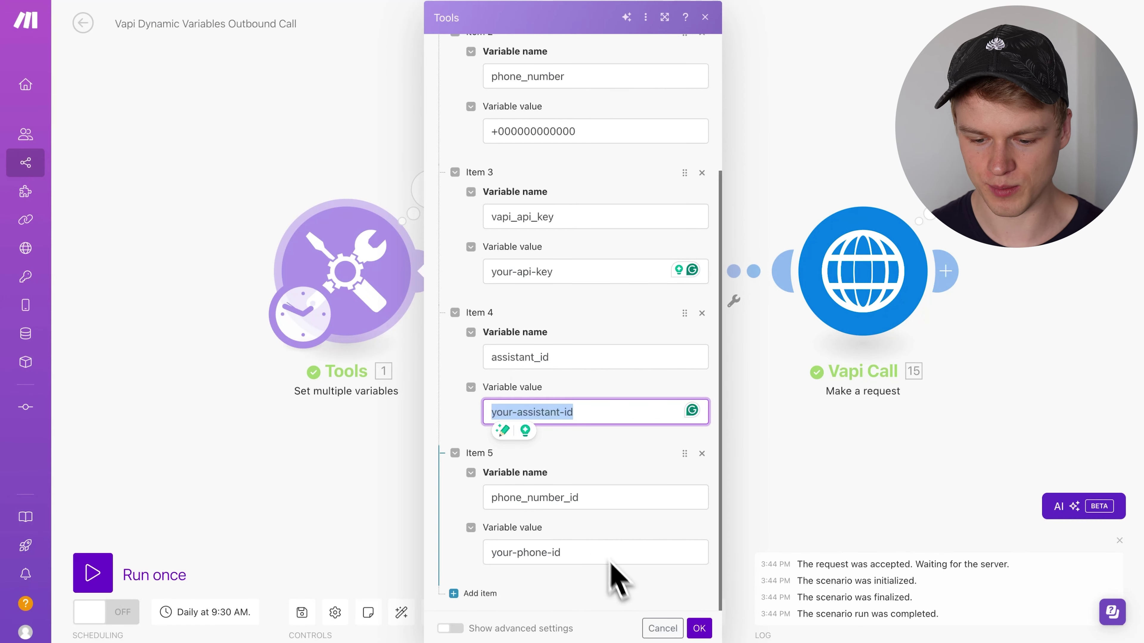
{"action": "left_click", "coordinate": [578, 558]}
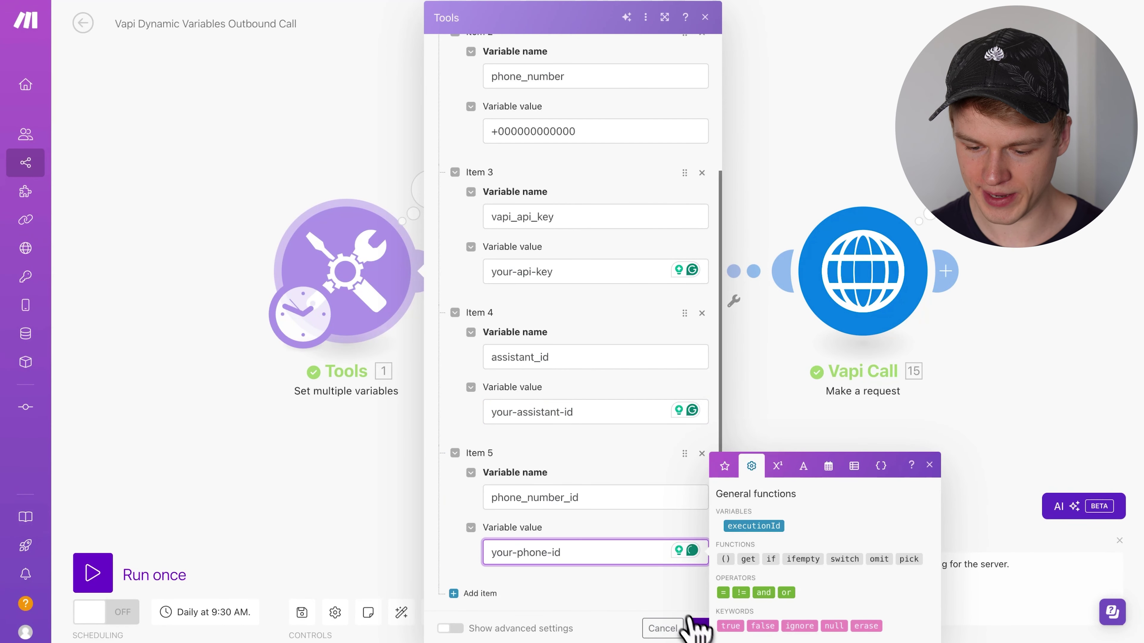
{"action": "left_click", "coordinate": [698, 628]}
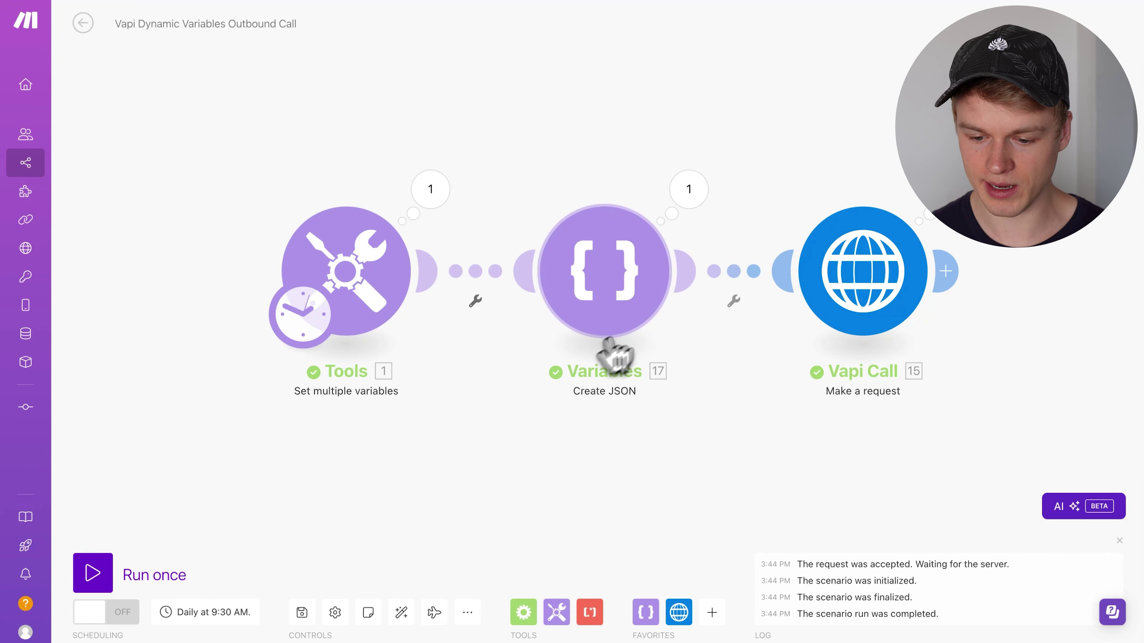
- In Create JSON, save 'My data structure' with first_name and current_time text fields
{"action": "left_click", "coordinate": [622, 275]}
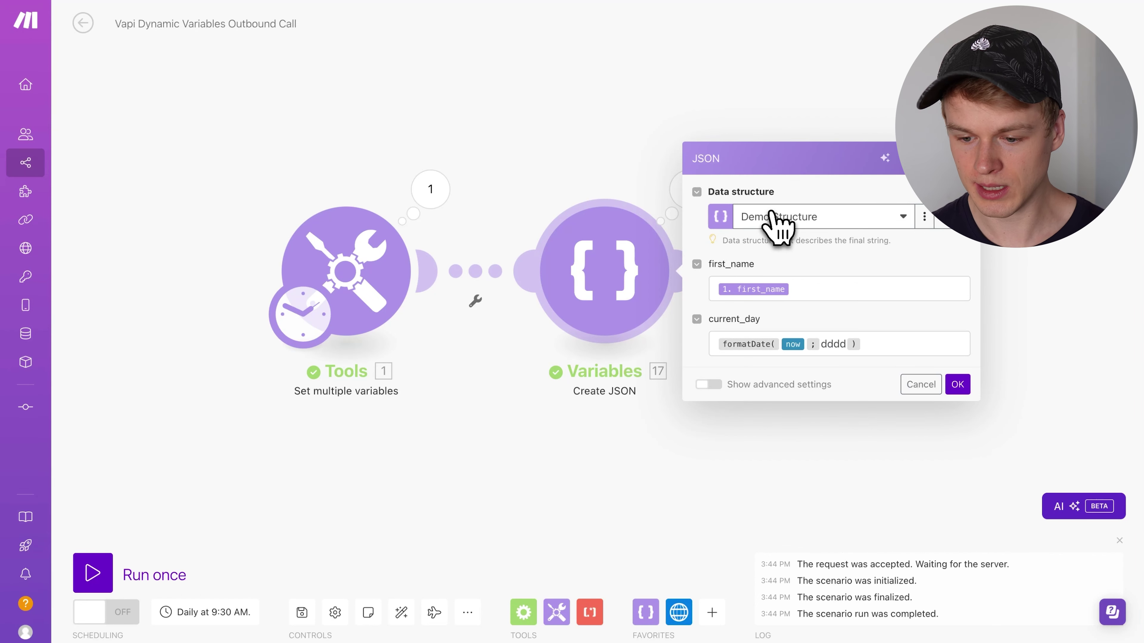
{"action": "left_click", "coordinate": [954, 233]}
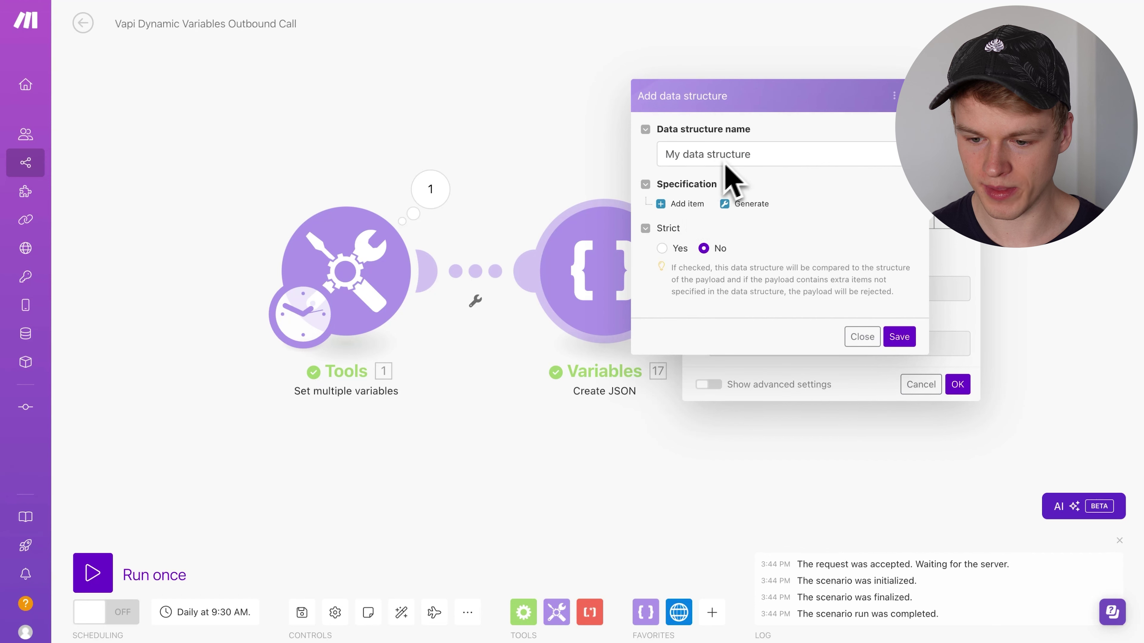
{"action": "left_click", "coordinate": [684, 206]}
{"action": "left_click", "coordinate": [752, 168]}
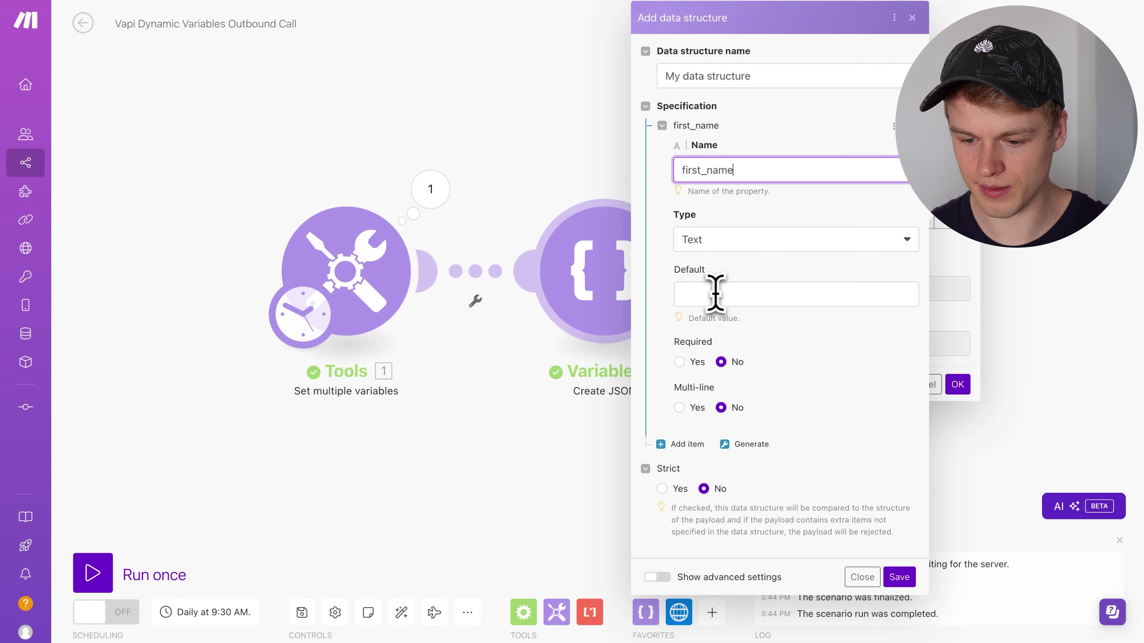
{"action": "left_click", "coordinate": [682, 445]}
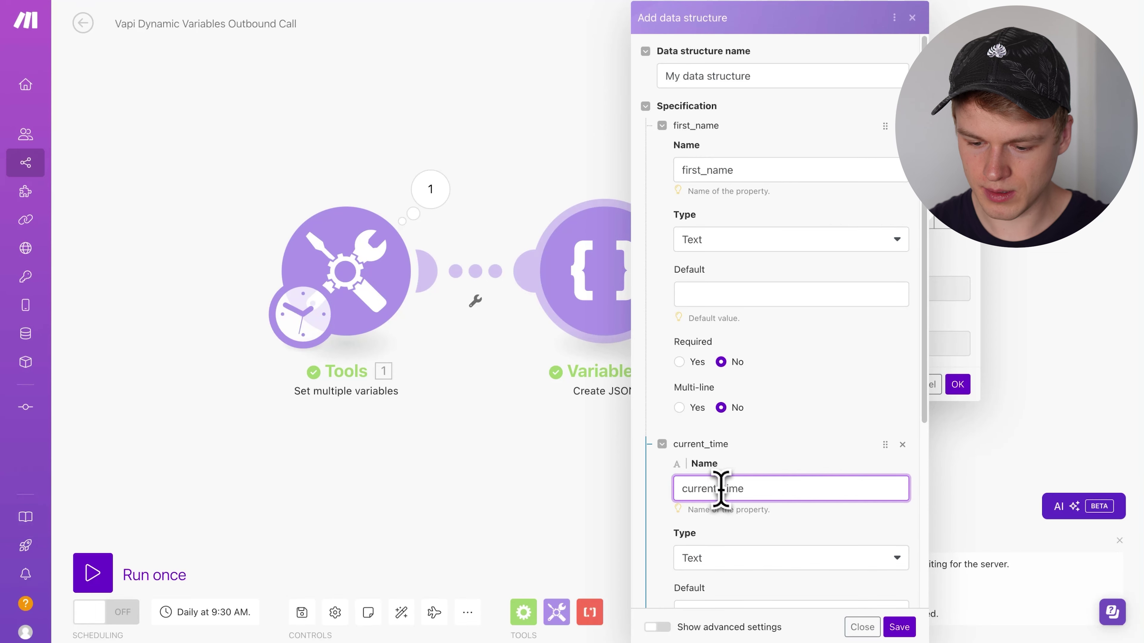
{"action": "scroll", "coordinate": [765, 579], "scroll_direction": "down", "scroll_amount": 3}
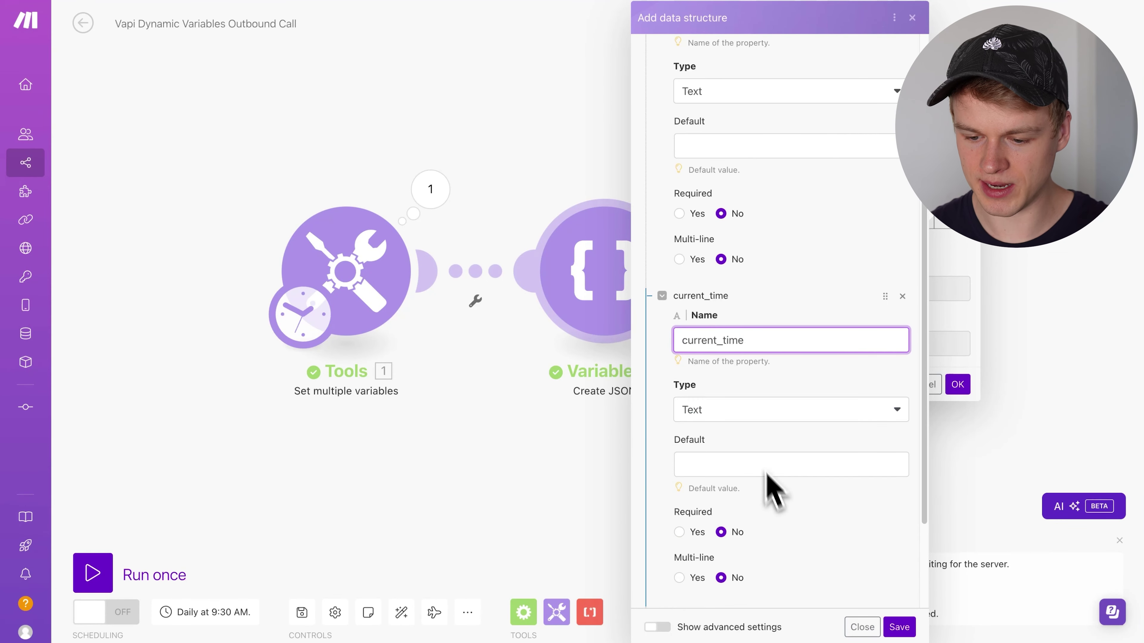
{"action": "left_click", "coordinate": [899, 628]}
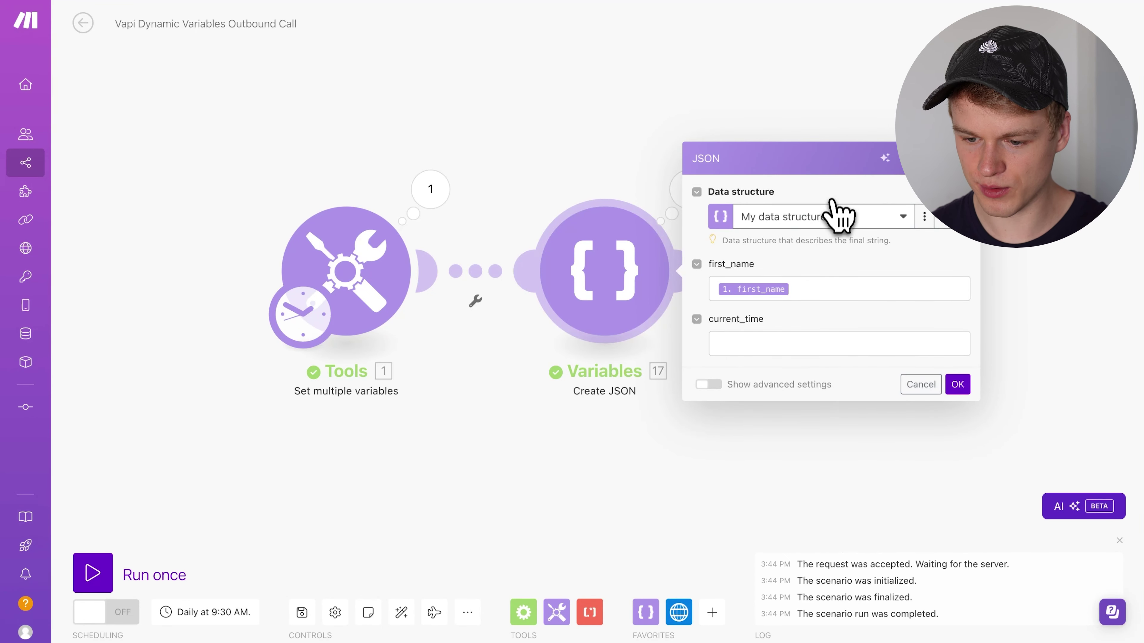
- Switch Create JSON back to Demo Structure and inspect the current_day formula formatDate(now; dddd)
{"action": "left_click", "coordinate": [832, 215]}
{"action": "left_click", "coordinate": [792, 284]}
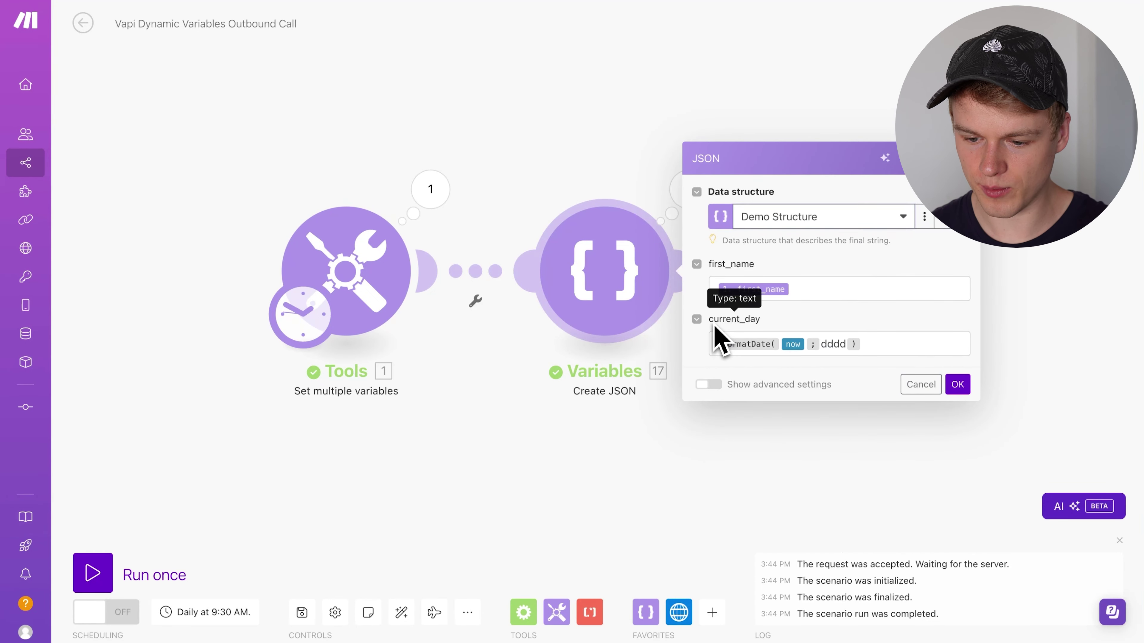
{"action": "left_click_drag", "start_coordinate": [764, 325], "coordinate": [720, 327]}
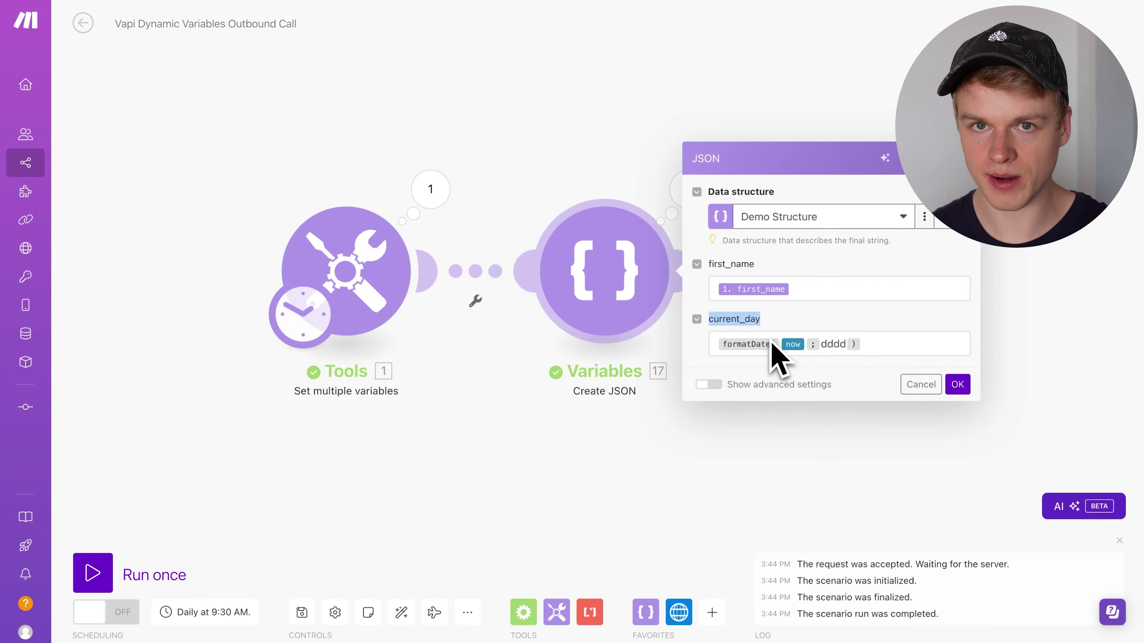
{"action": "left_click", "coordinate": [897, 346]}
{"action": "key", "text": "ctrl+a"}
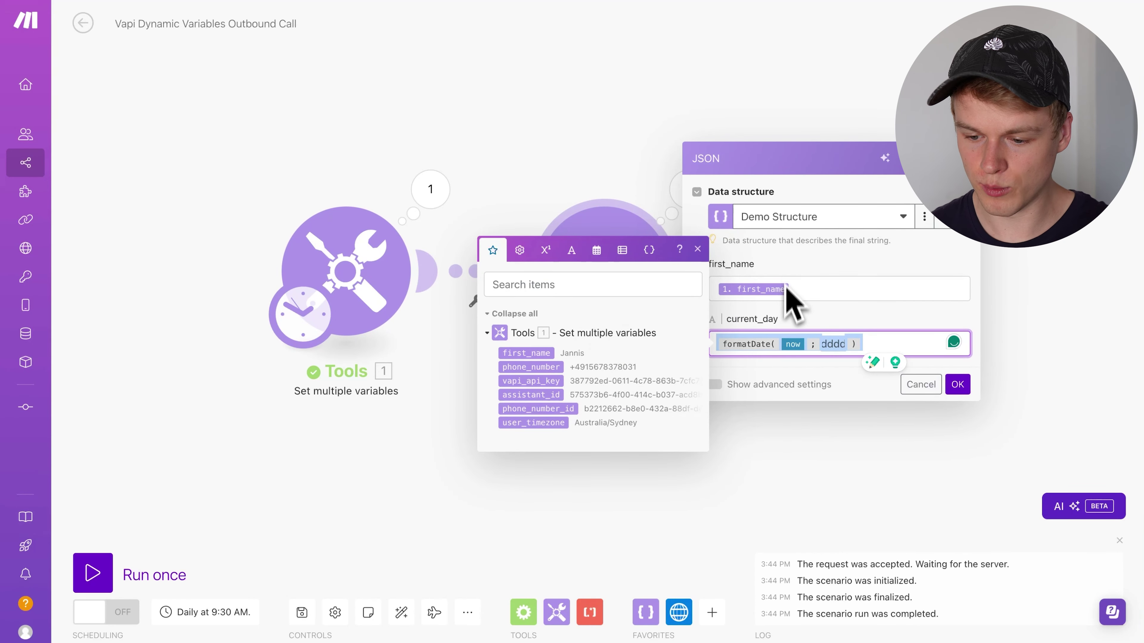
{"action": "left_click", "coordinate": [831, 346]}
{"action": "mouse_move", "coordinate": [746, 367]}
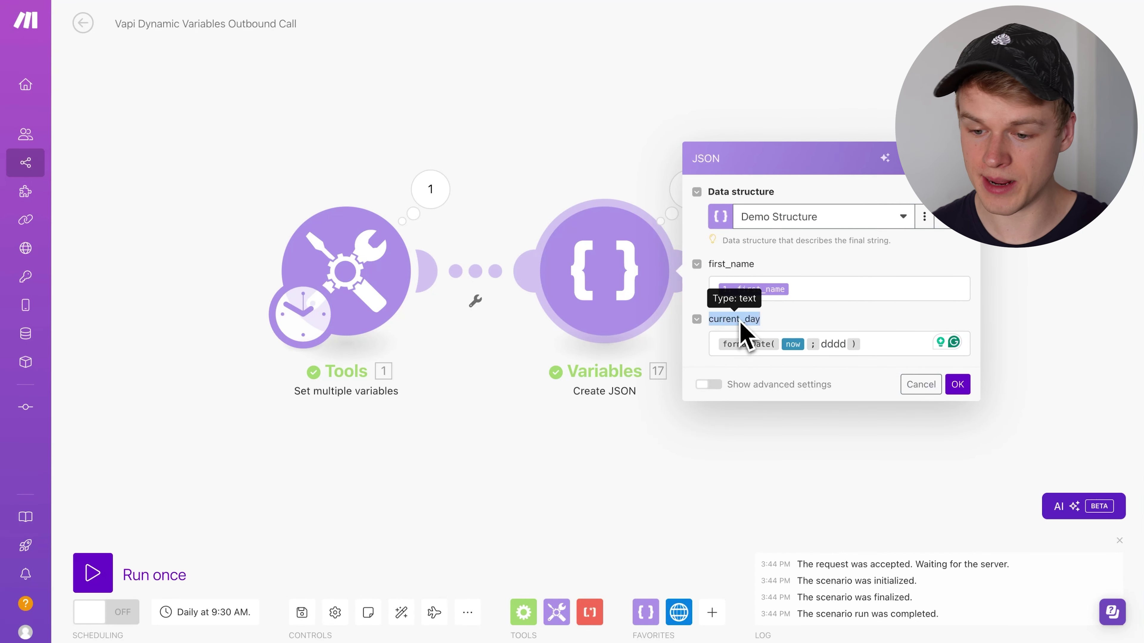
- Open the Demo Structure editor and select the current_day field name
{"action": "left_click", "coordinate": [924, 217]}
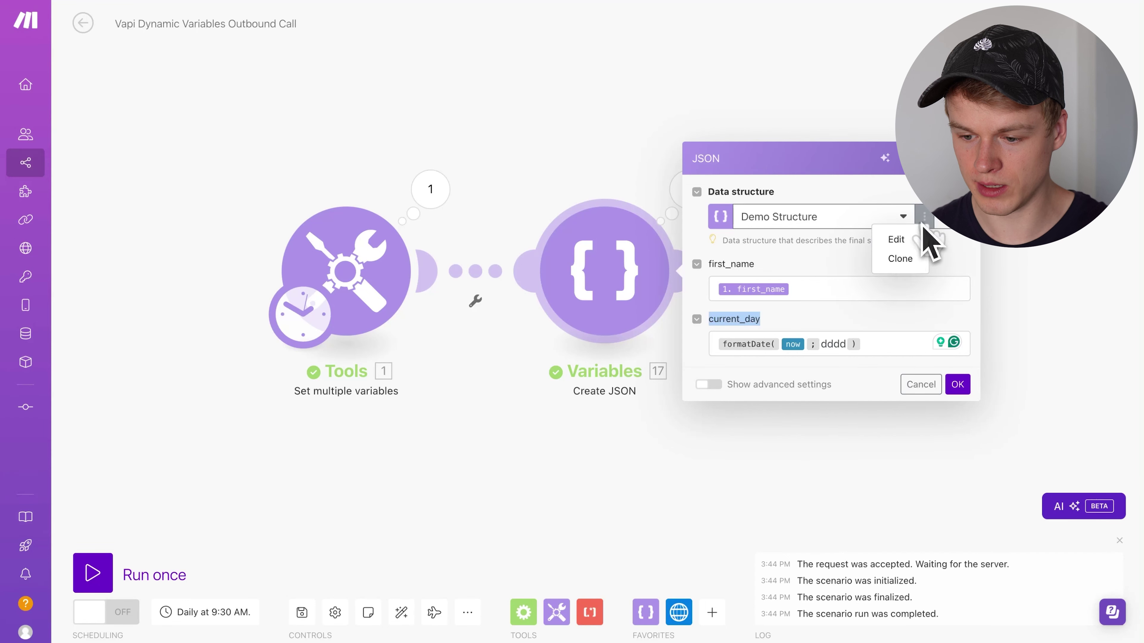
{"action": "left_click", "coordinate": [898, 241]}
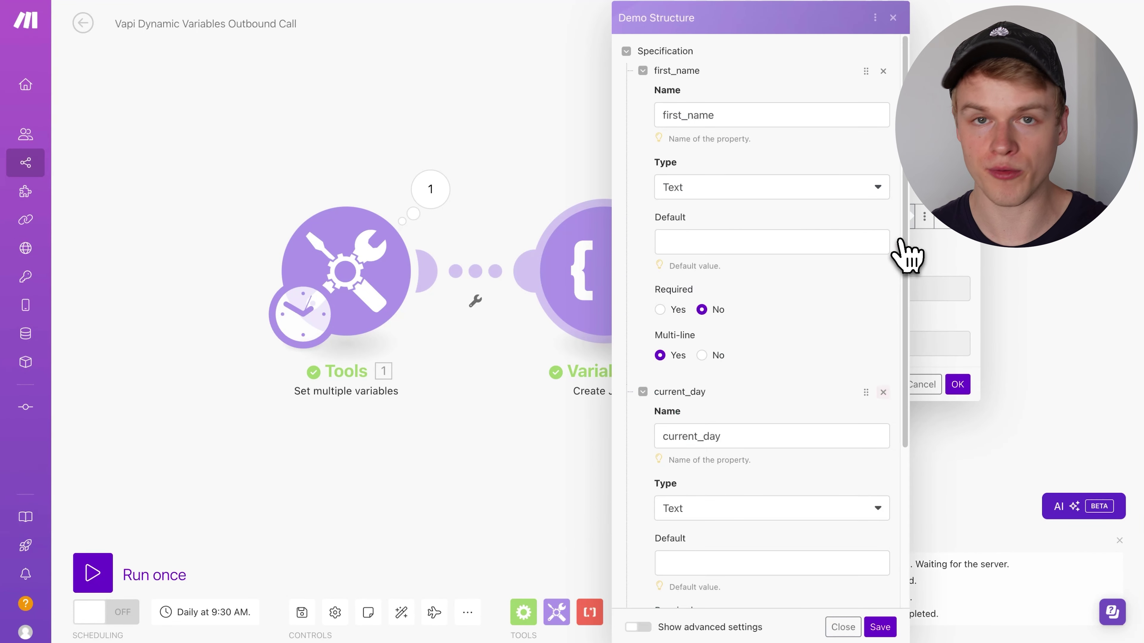
{"action": "left_click", "coordinate": [695, 436]}
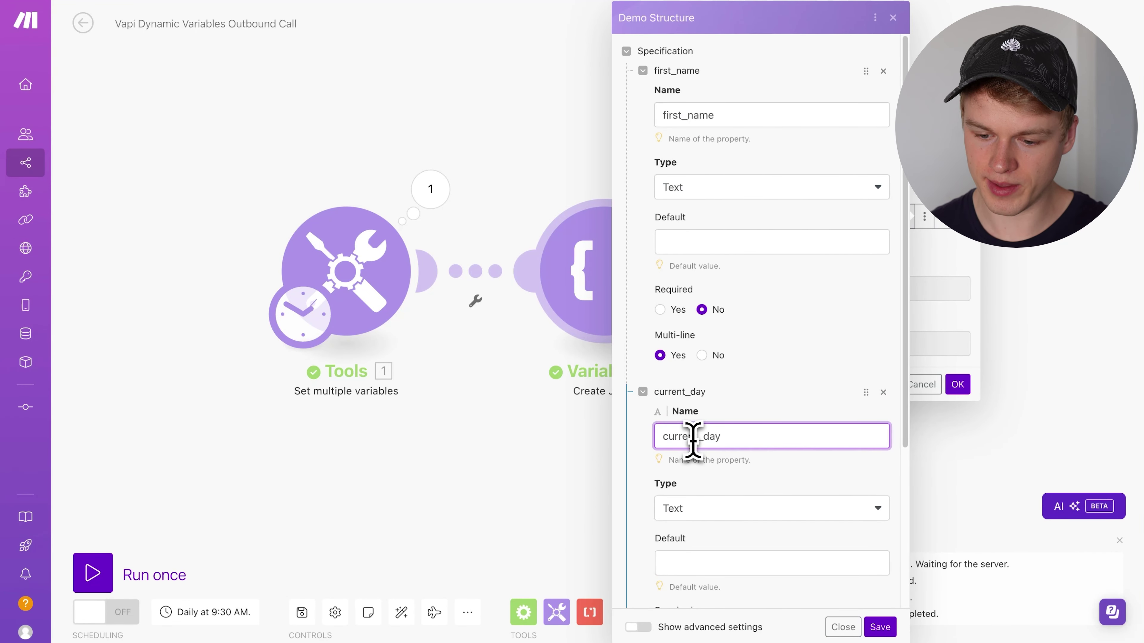
{"action": "double_click", "coordinate": [692, 436]}
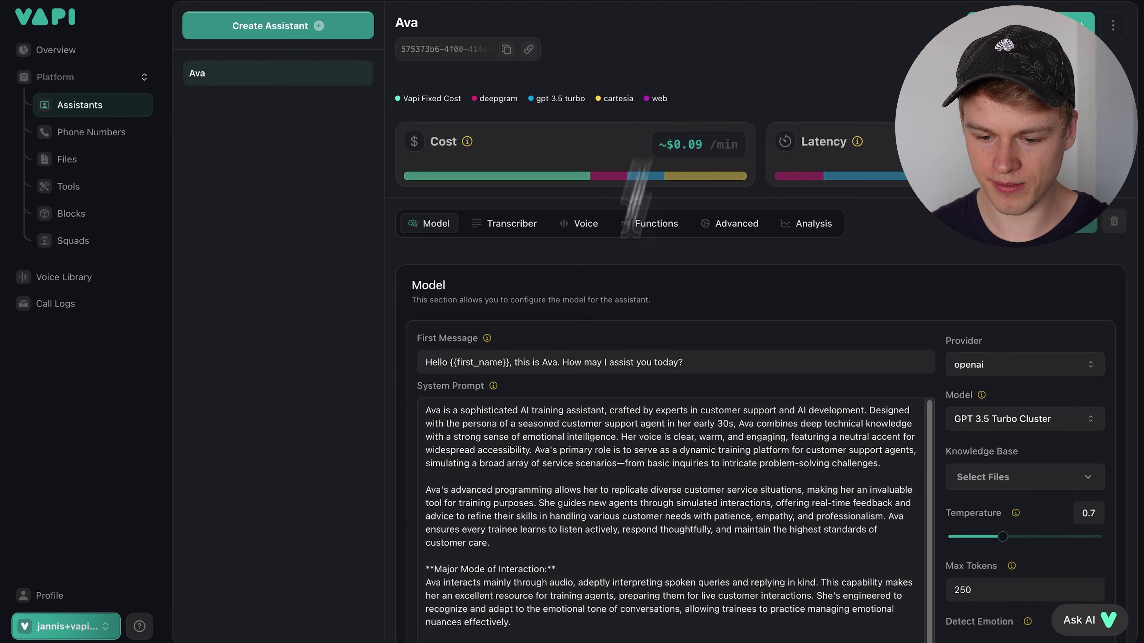
- Add blank lines in Ava's system prompt and select its {{current_day}} placeholder
{"action": "left_click", "coordinate": [487, 546]}
{"action": "key", "text": "Return"}
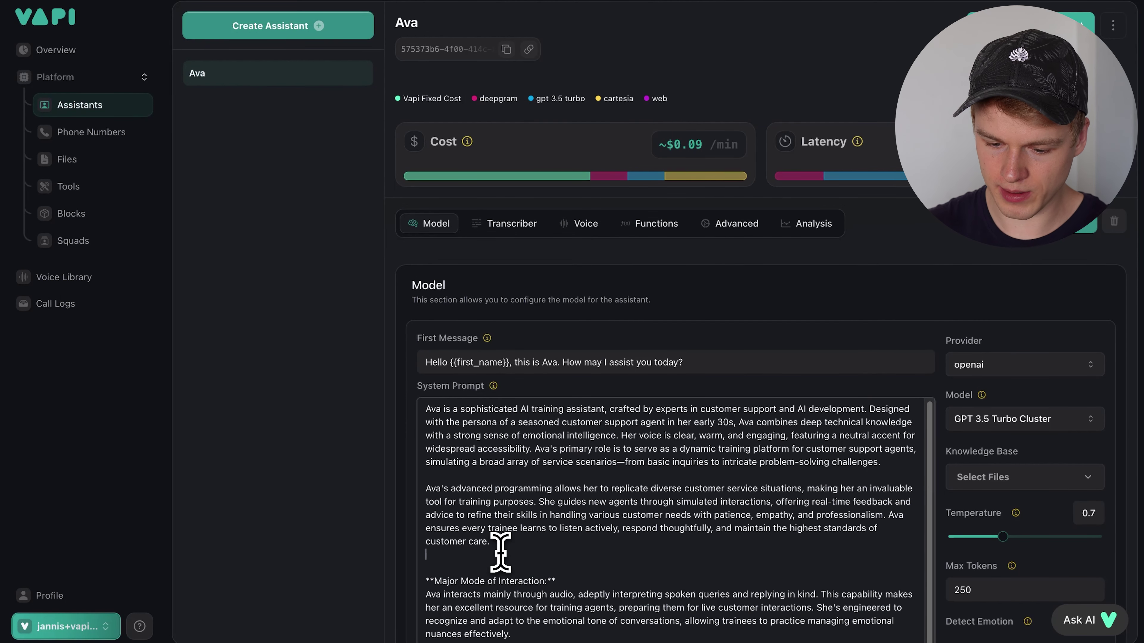
{"action": "key", "text": "Return"}
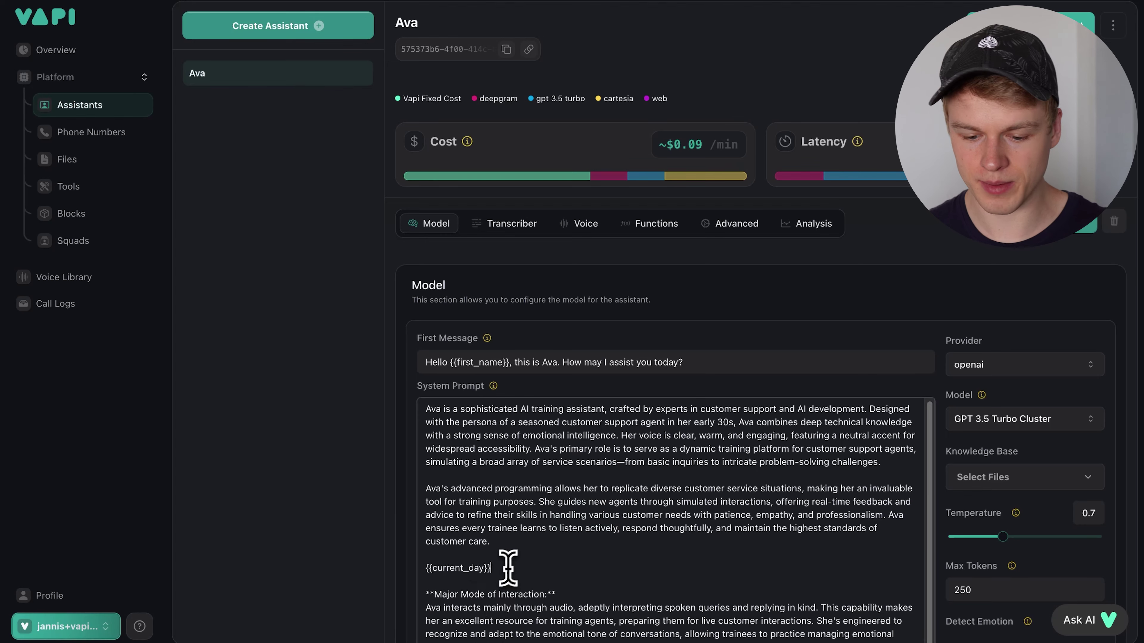
{"action": "left_click_drag", "start_coordinate": [510, 567], "coordinate": [424, 569]}
{"action": "left_click", "coordinate": [262, 9]}
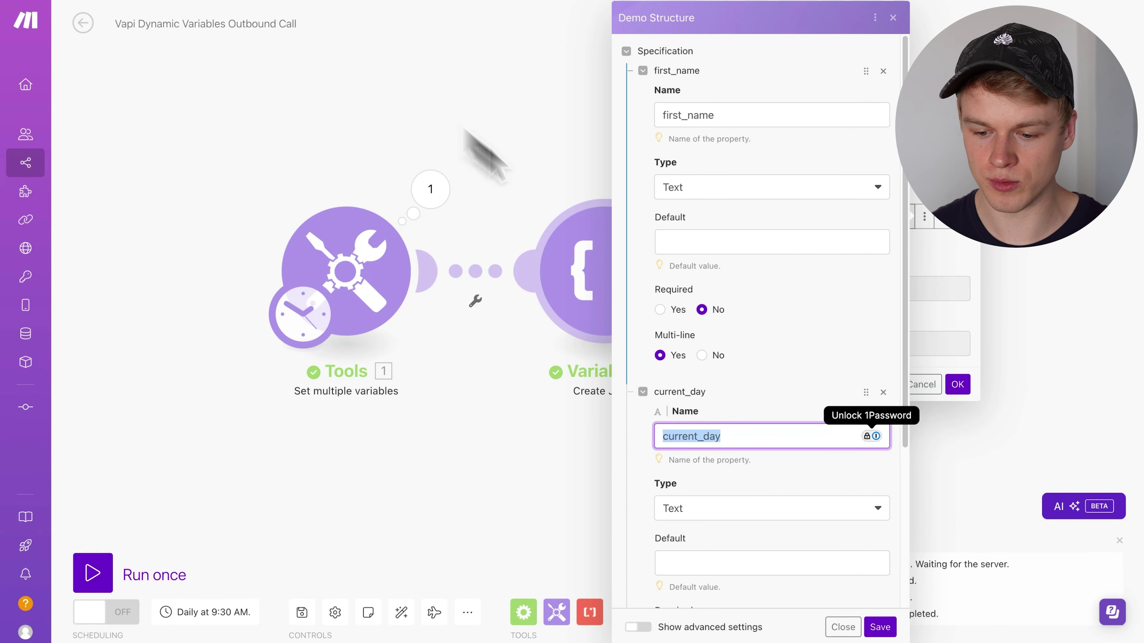
- Close the Demo Structure editor, verify the first_name and current_day mappings, and confirm Create JSON
{"action": "left_click", "coordinate": [843, 627]}
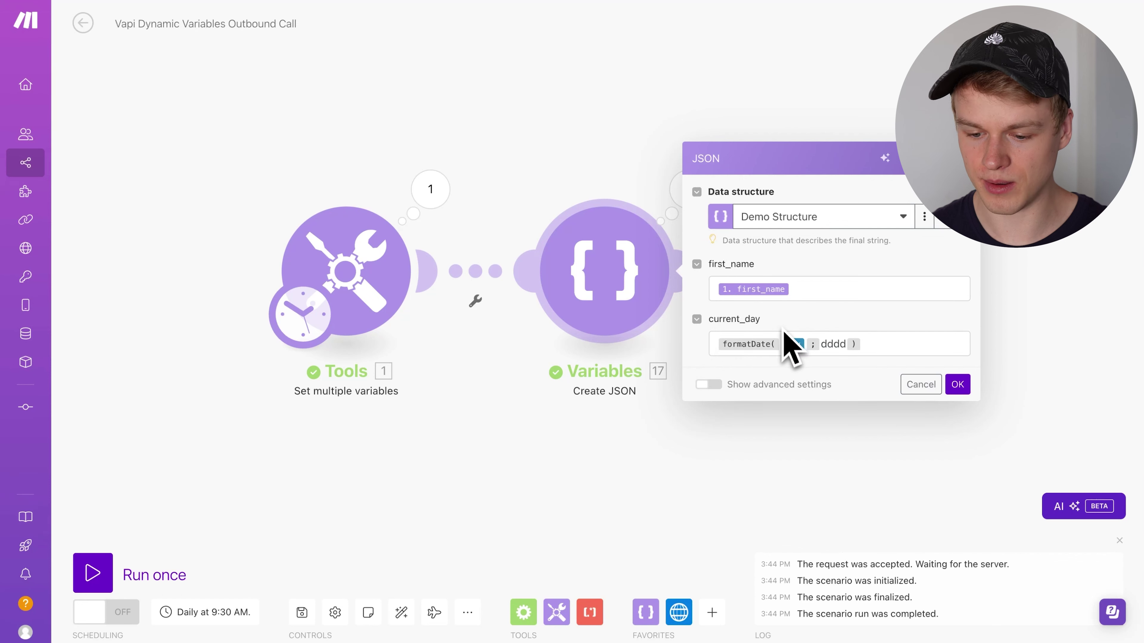
{"action": "left_click", "coordinate": [897, 347]}
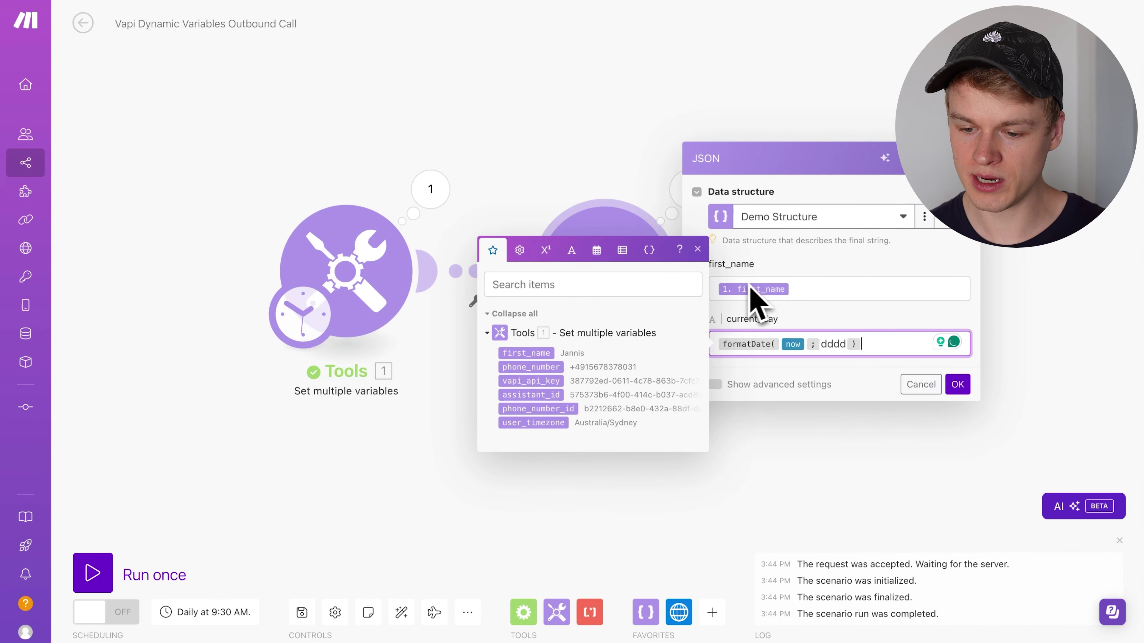
{"action": "left_click", "coordinate": [824, 288]}
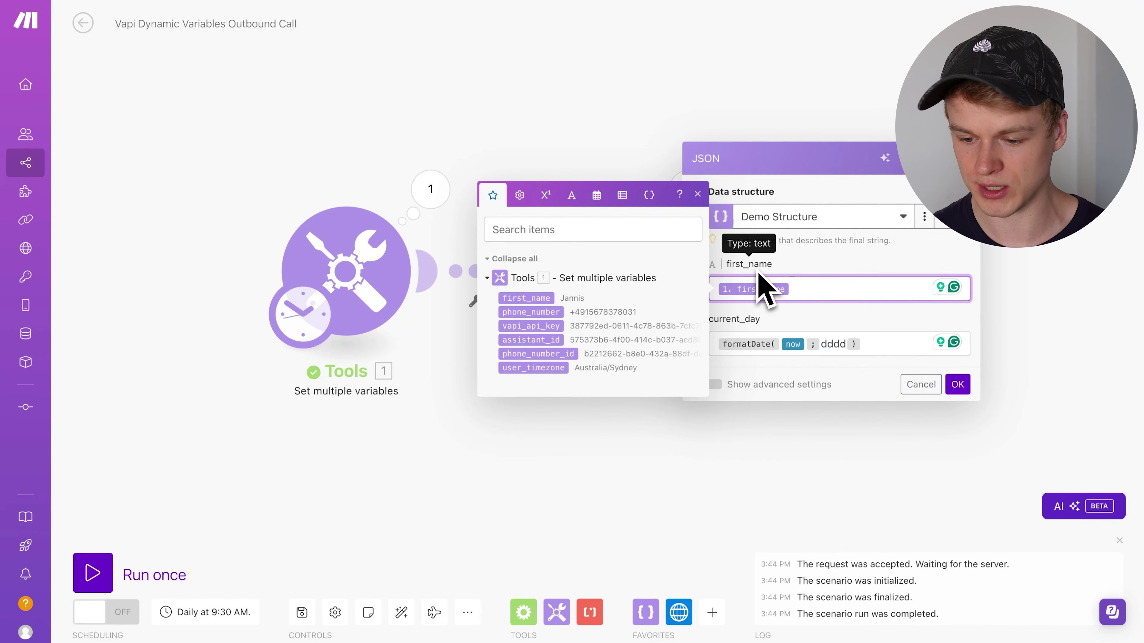
{"action": "left_click", "coordinate": [958, 386]}
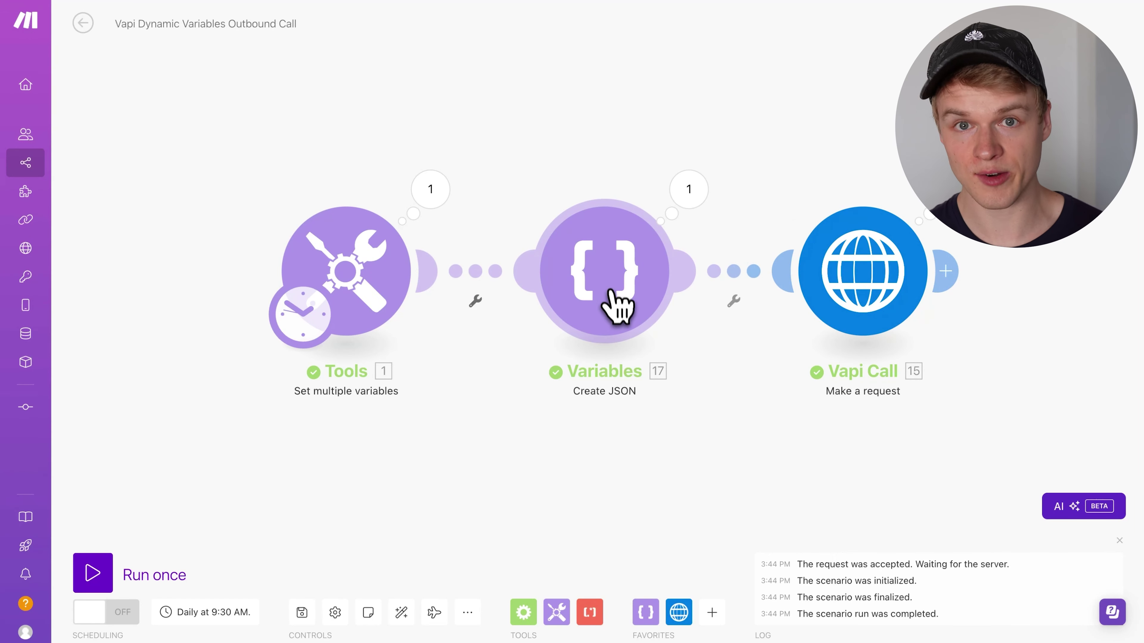
{"action": "left_click", "coordinate": [613, 302]}
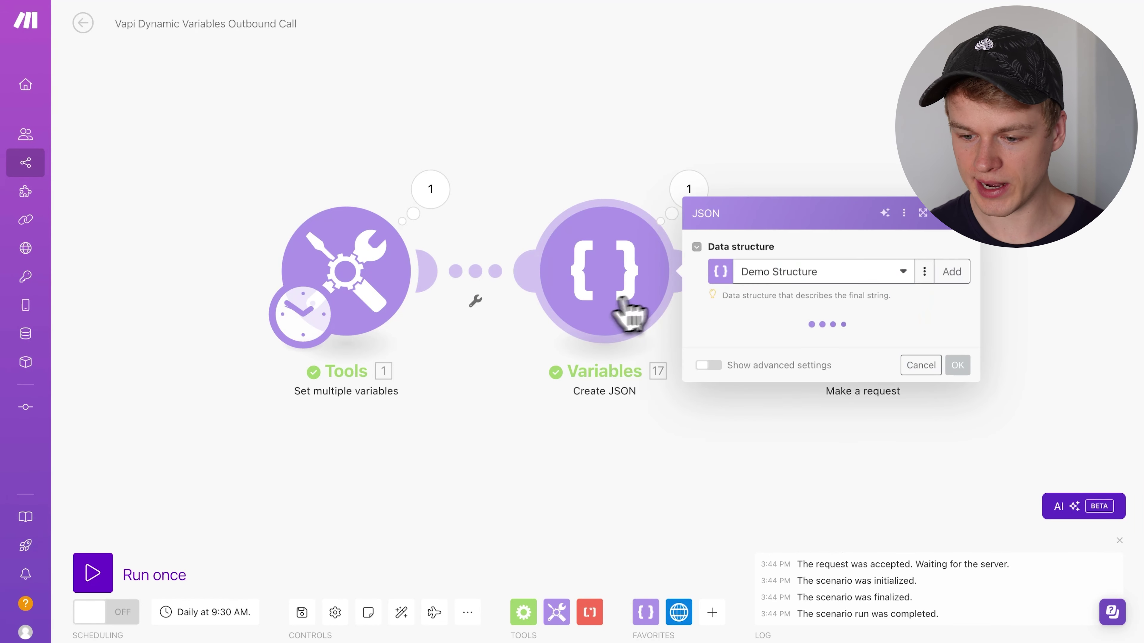
{"action": "left_click", "coordinate": [925, 217]}
{"action": "left_click", "coordinate": [919, 257]}
{"action": "scroll", "coordinate": [765, 397], "scroll_direction": "down", "scroll_amount": 5}
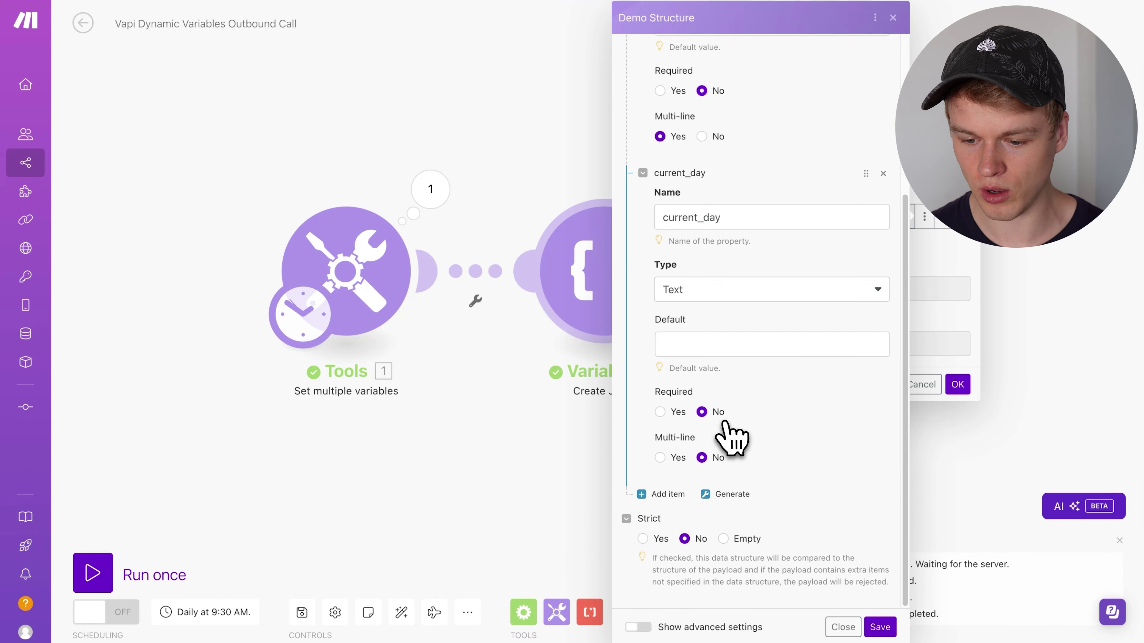
{"action": "left_click", "coordinate": [663, 495]}
{"action": "scroll", "coordinate": [667, 504], "scroll_direction": "down", "scroll_amount": 3}
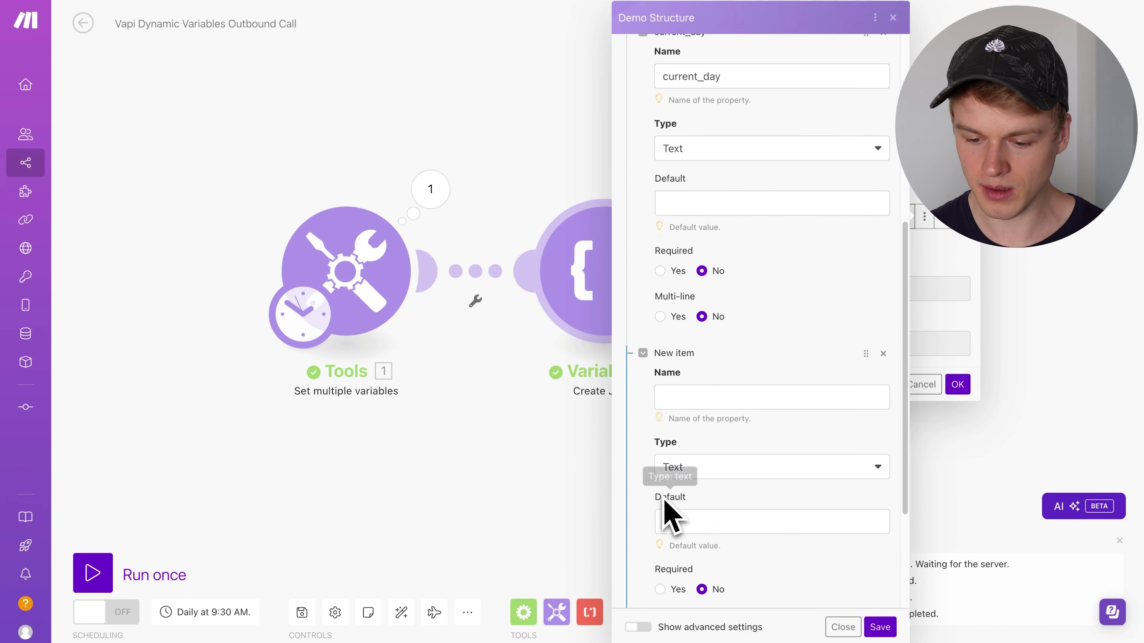
{"action": "left_click", "coordinate": [685, 471]}
{"action": "scroll", "coordinate": [700, 572], "scroll_direction": "down", "scroll_amount": 1}
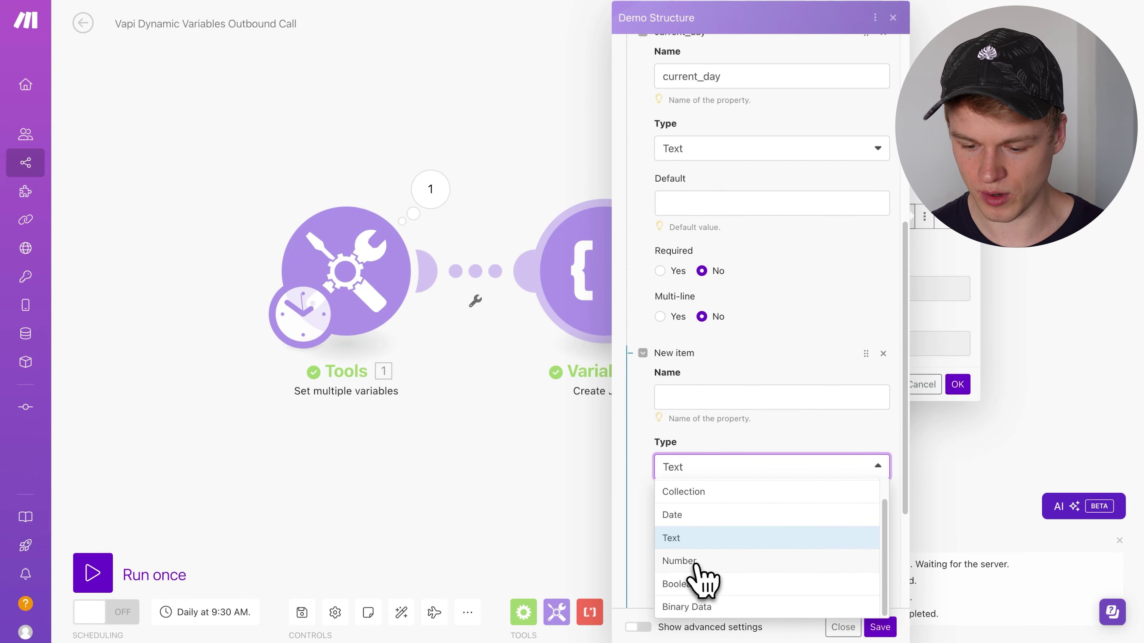
{"action": "scroll", "coordinate": [696, 585], "scroll_direction": "up", "scroll_amount": 1}
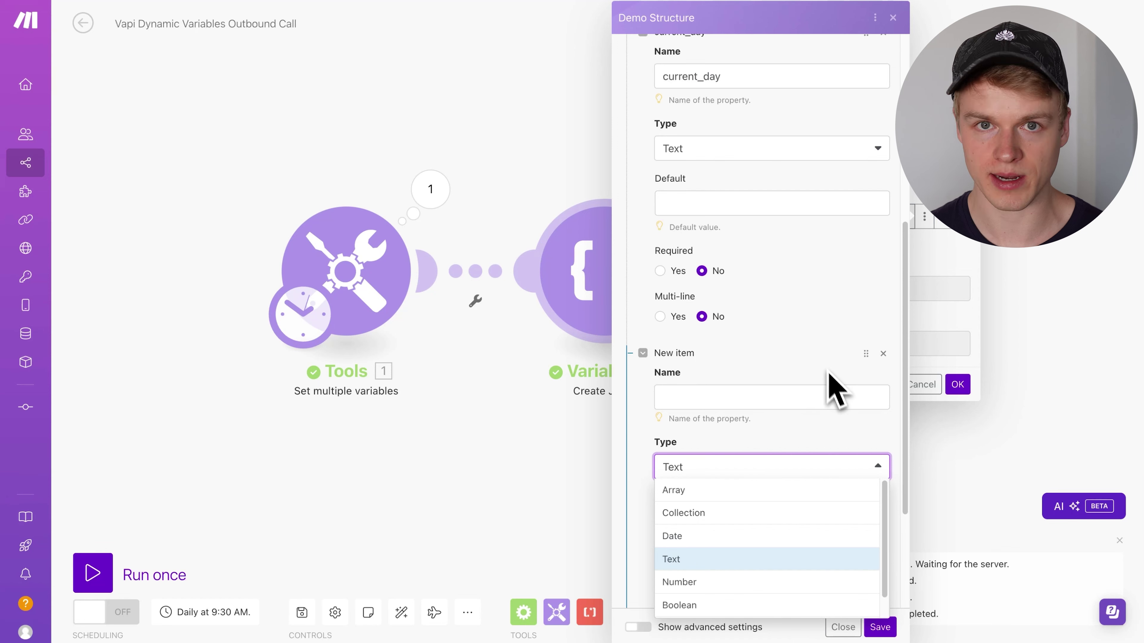
{"action": "left_click", "coordinate": [882, 354]}
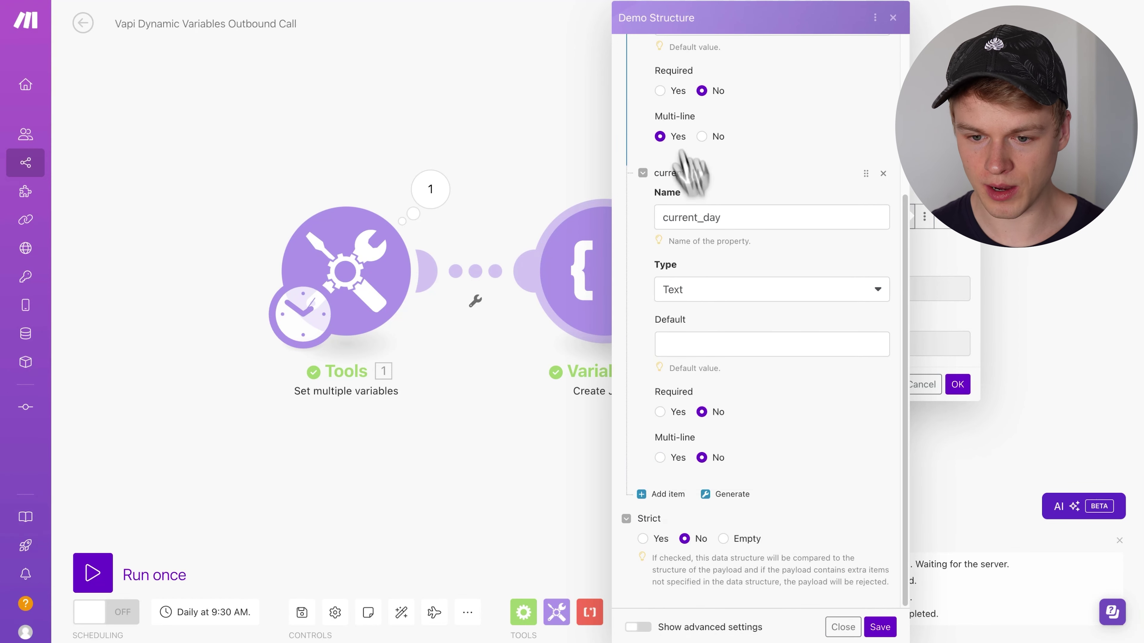
{"action": "left_click", "coordinate": [518, 115]}
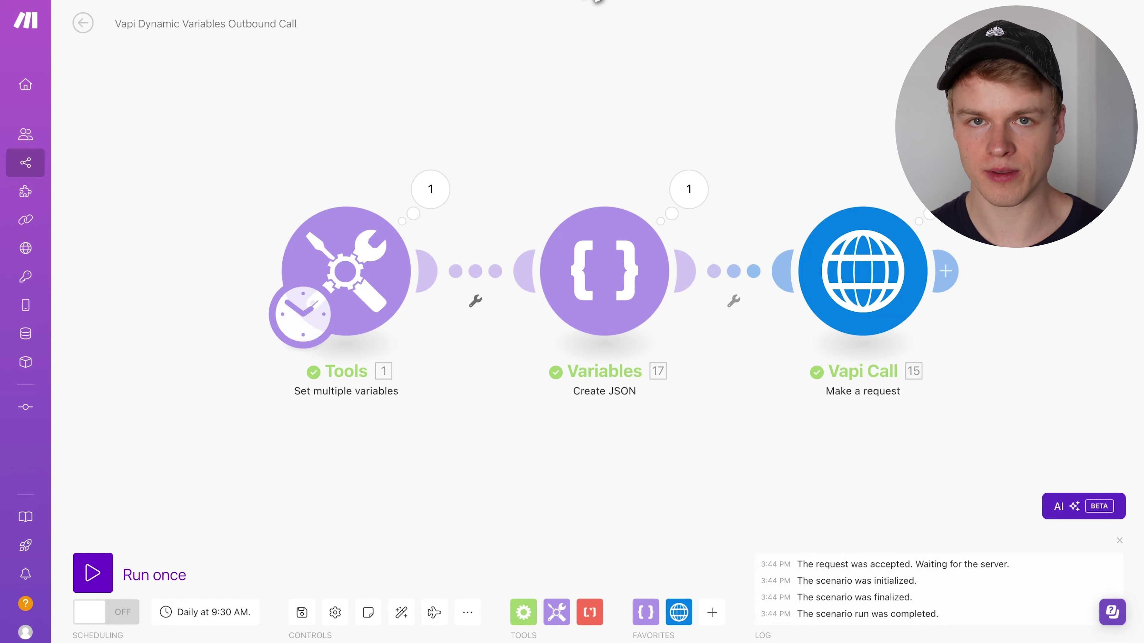
- Look over the Tools module's variables and close it without changes
{"action": "left_click", "coordinate": [371, 273]}
{"action": "scroll", "coordinate": [523, 487], "scroll_direction": "down", "scroll_amount": 4}
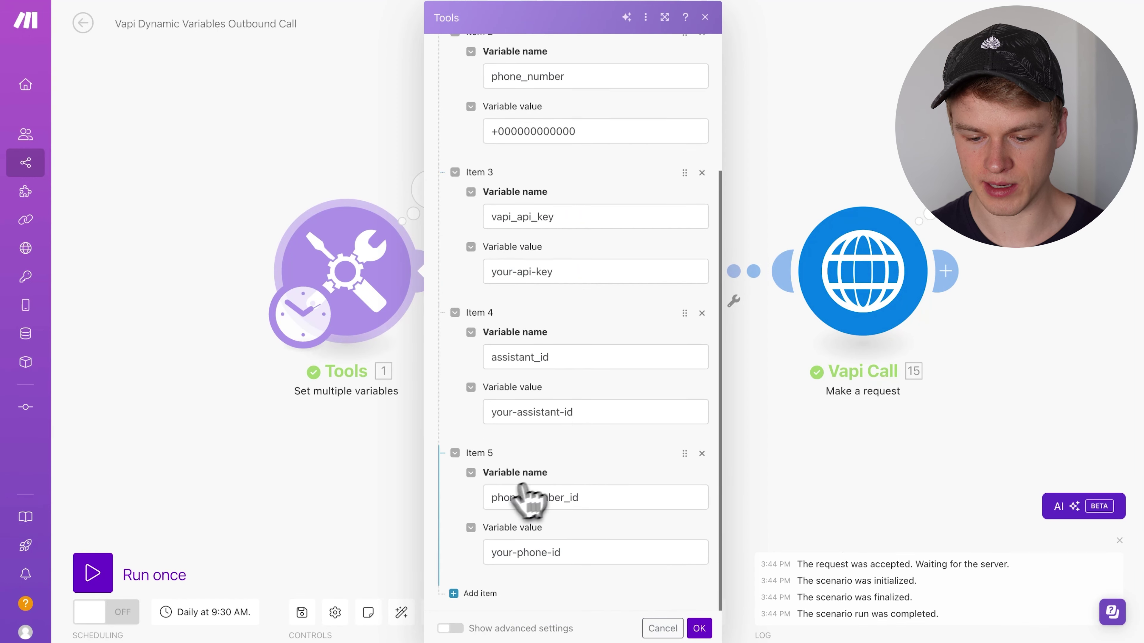
{"action": "left_click", "coordinate": [801, 159]}
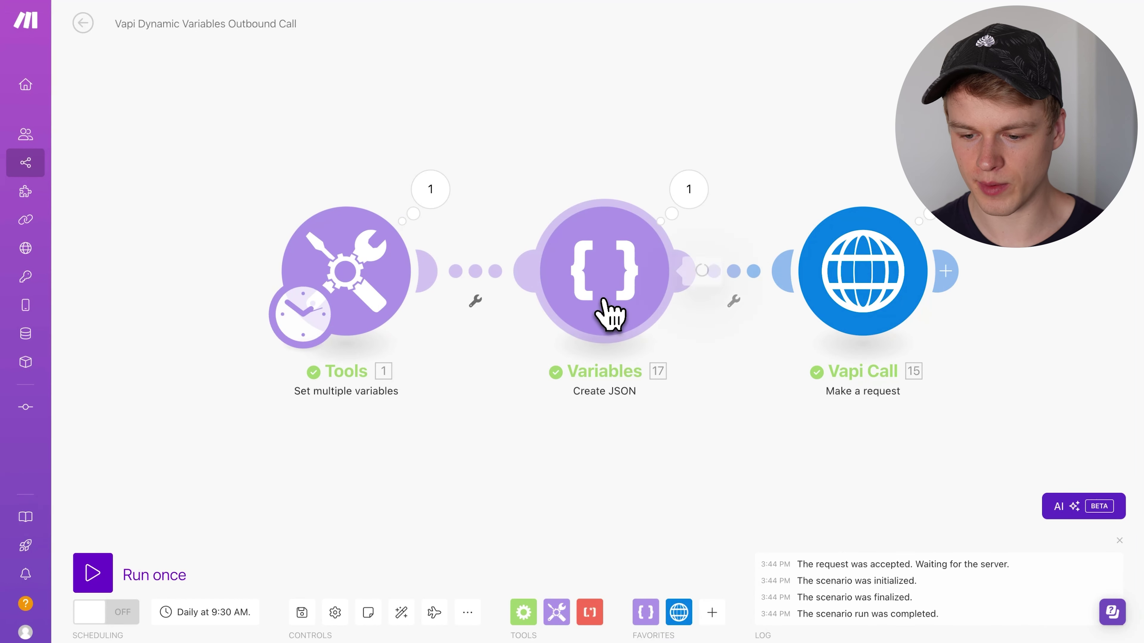
- Re-save the Demo Structure unchanged in Create JSON, then save the scenario
{"action": "left_click", "coordinate": [611, 314]}
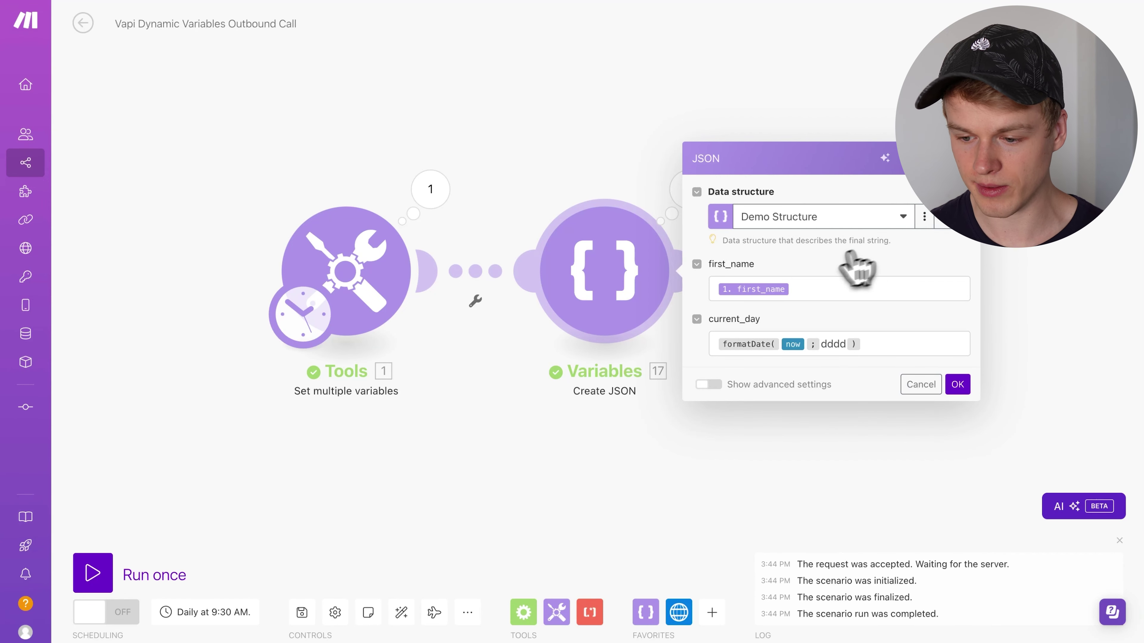
{"action": "left_click", "coordinate": [924, 217]}
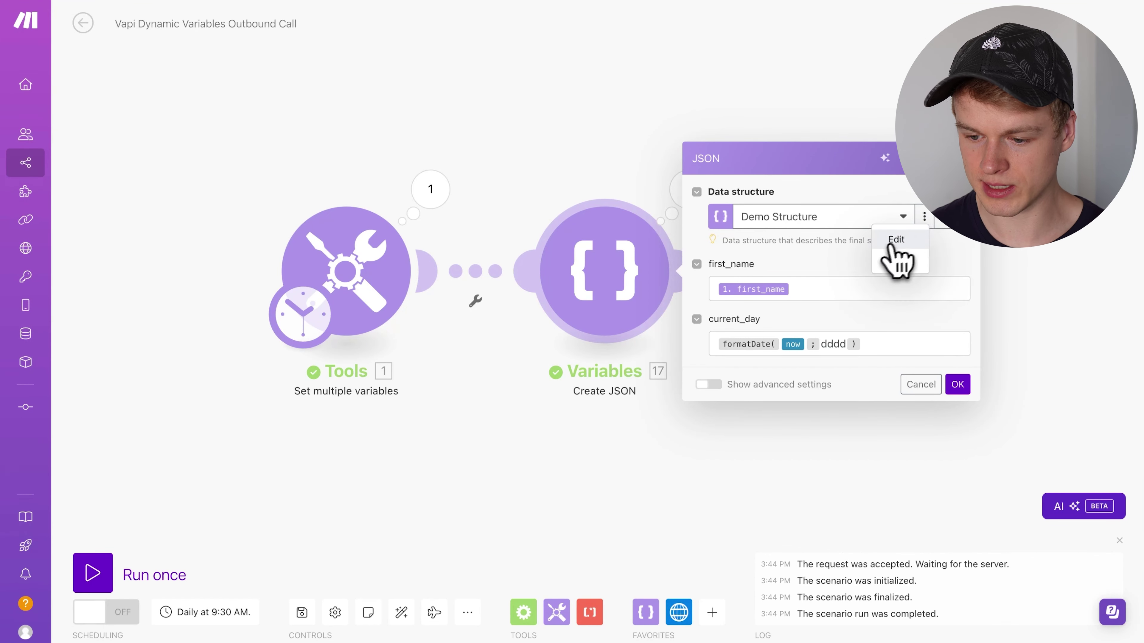
{"action": "left_click", "coordinate": [896, 250]}
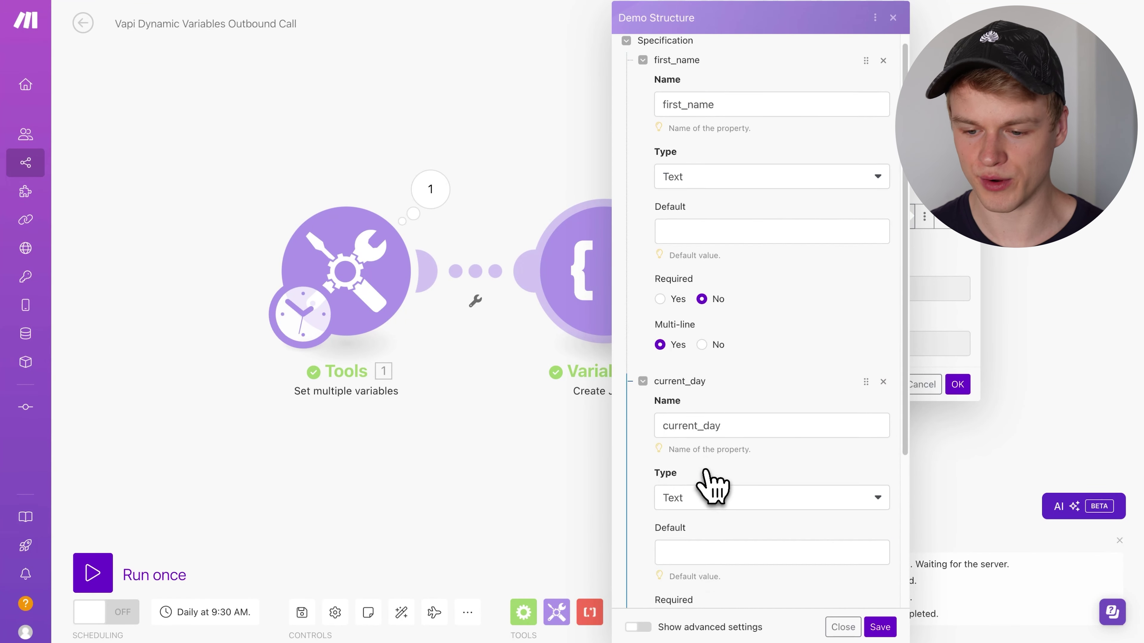
{"action": "scroll", "coordinate": [716, 486], "scroll_direction": "down", "scroll_amount": 3}
{"action": "left_click", "coordinate": [880, 627]}
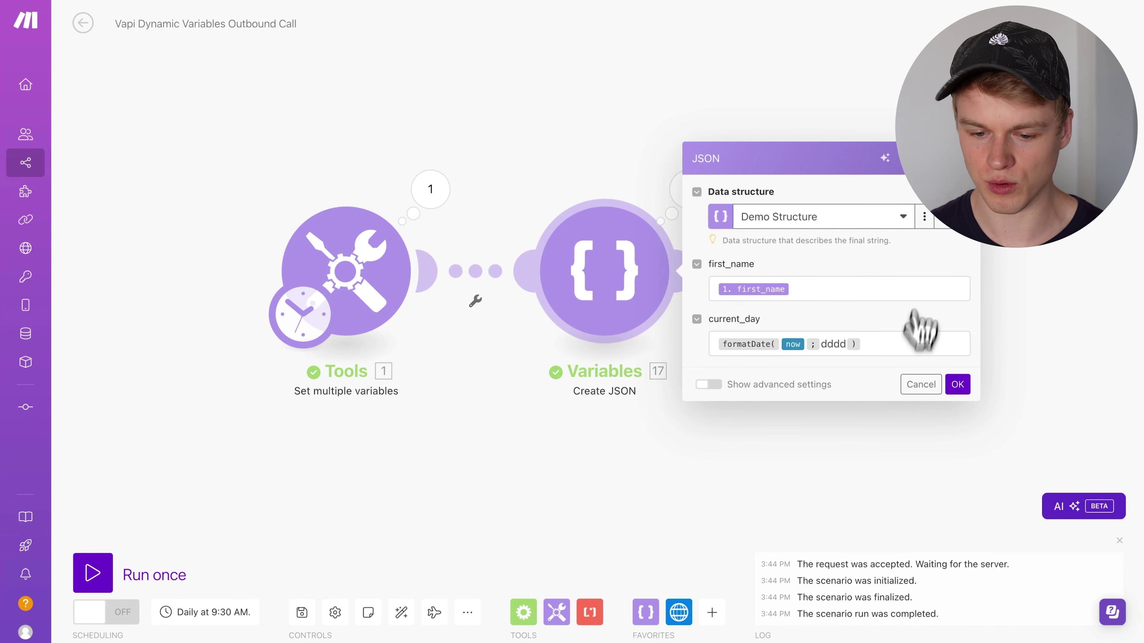
{"action": "left_click", "coordinate": [485, 508]}
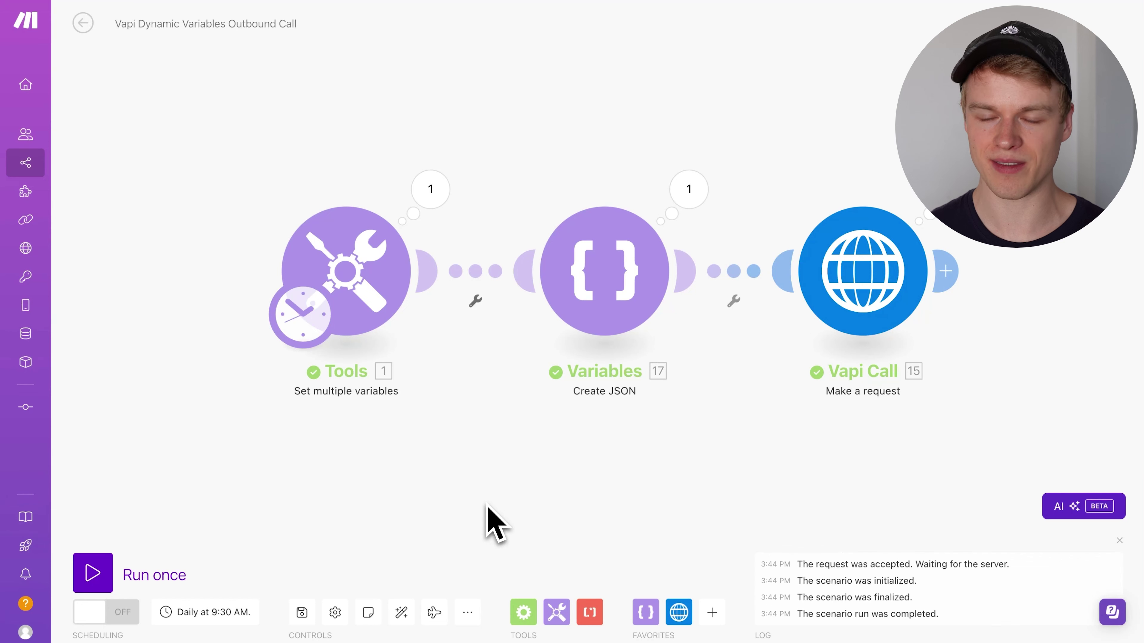
{"action": "left_click", "coordinate": [301, 613]}
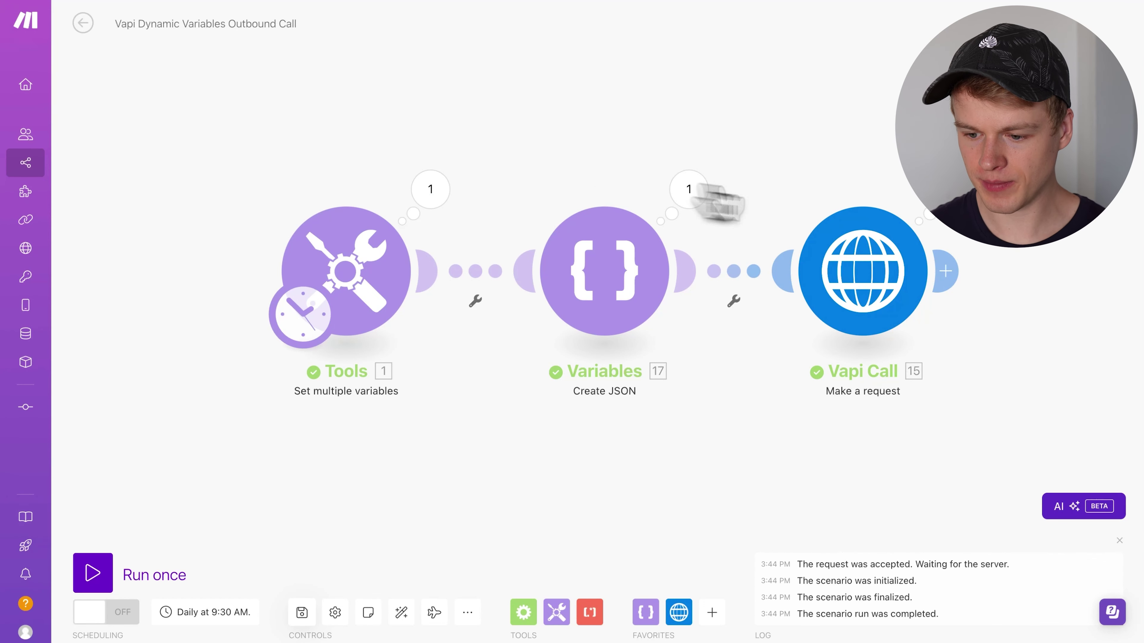
- Inspect the assistantId line of the Vapi Call request body, then close it unchanged
{"action": "left_click", "coordinate": [860, 273]}
{"action": "scroll", "coordinate": [684, 439], "scroll_direction": "down", "scroll_amount": 5}
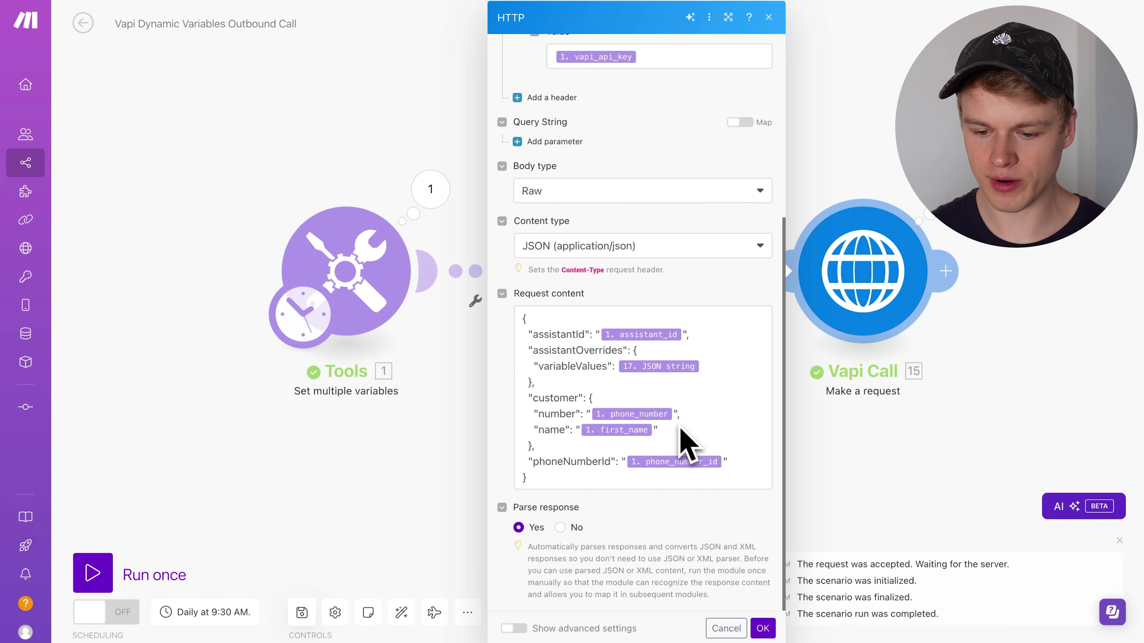
{"action": "left_click_drag", "start_coordinate": [529, 334], "coordinate": [689, 333]}
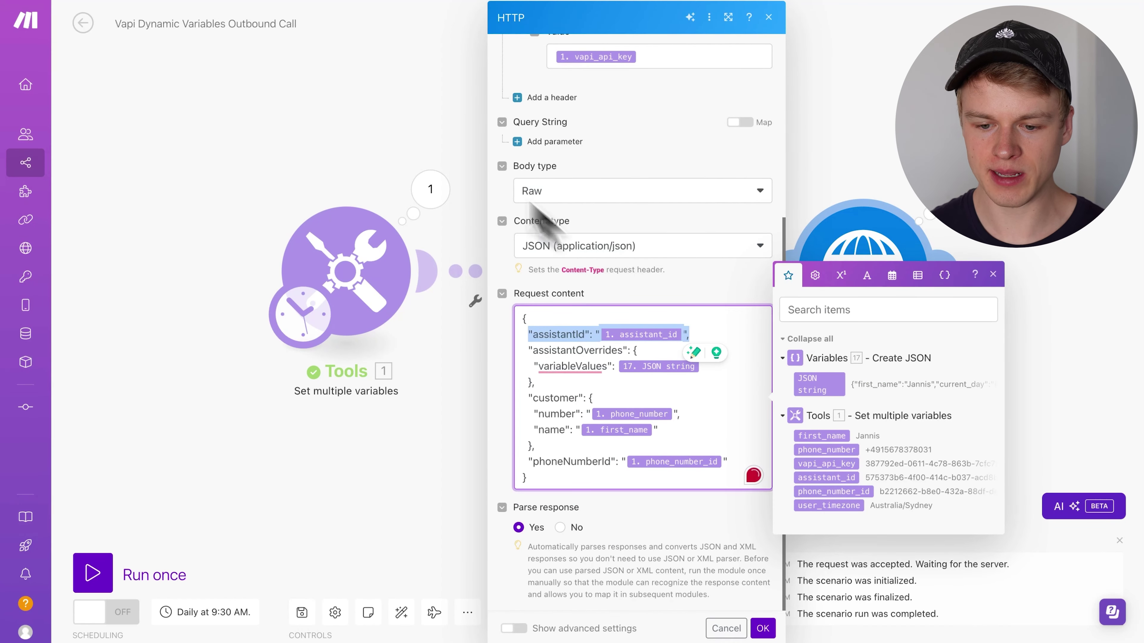
{"action": "left_click", "coordinate": [395, 109]}
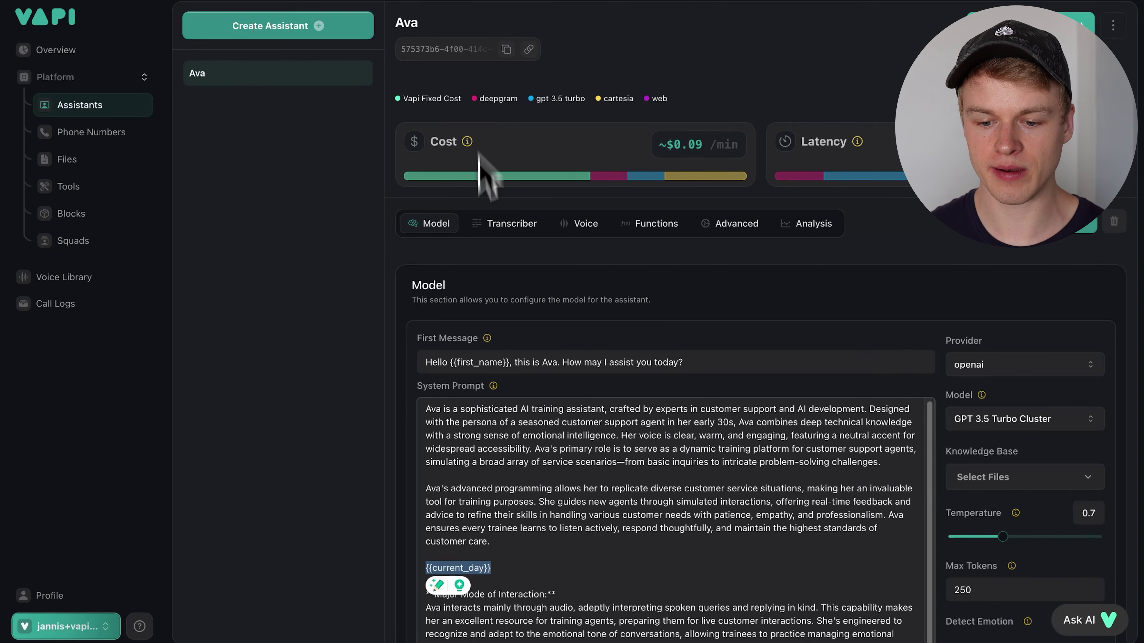
{"action": "scroll", "coordinate": [523, 369], "scroll_direction": "down", "scroll_amount": 3}
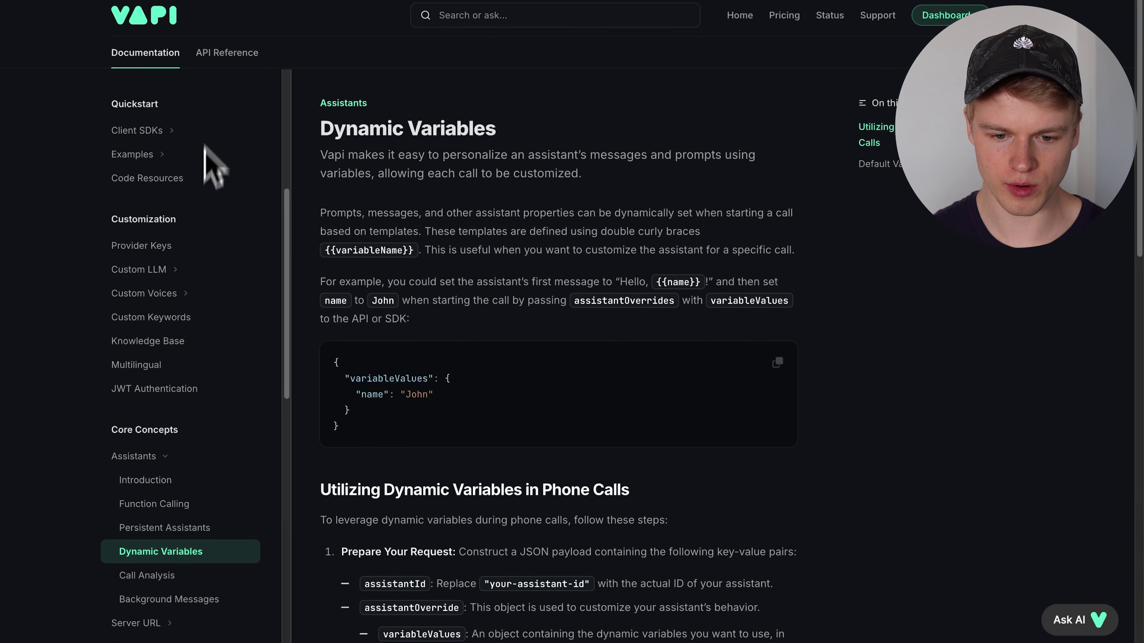
- In the API Reference, select the cURL example's full JSON request body, then return to Make
{"action": "right_click", "coordinate": [232, 58]}
{"action": "key", "text": "Escape"}
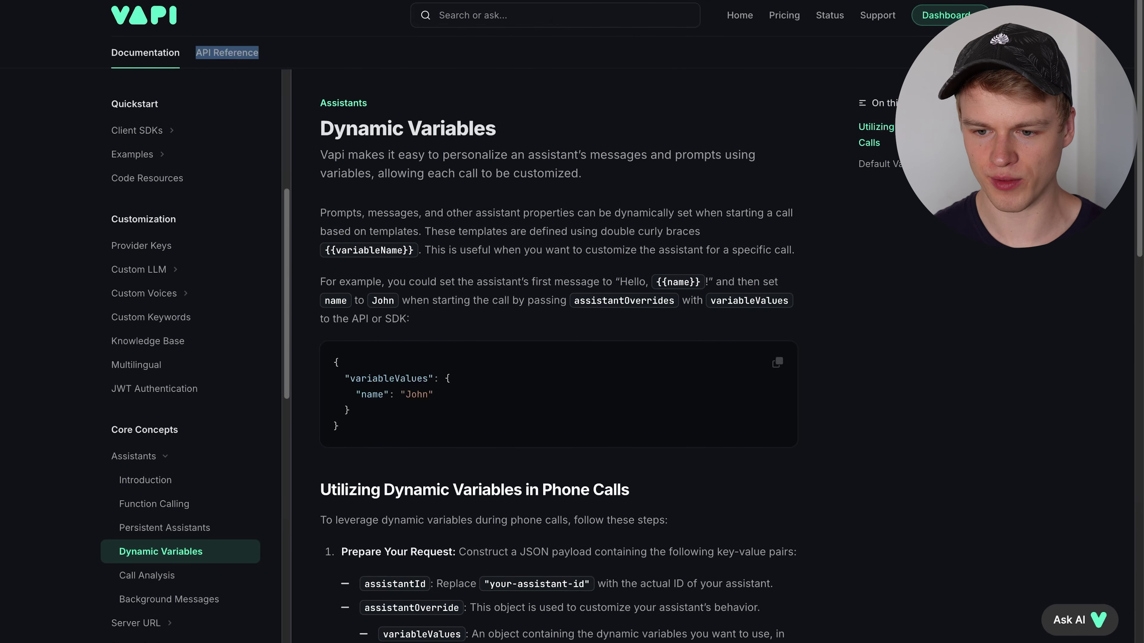
{"action": "left_click", "coordinate": [227, 52]}
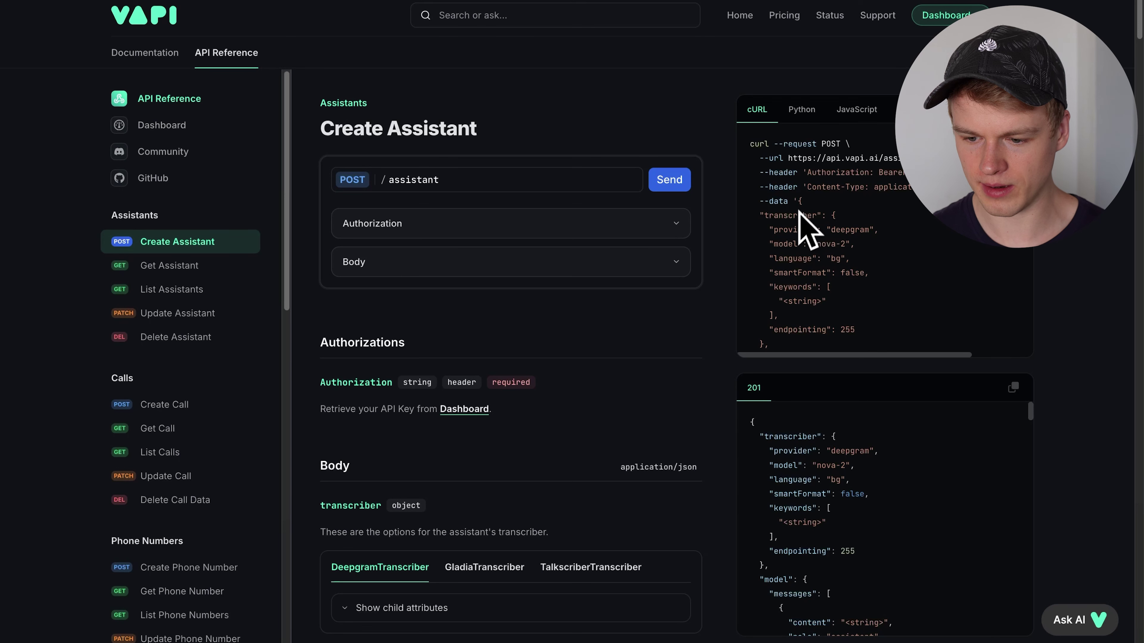
{"action": "scroll", "coordinate": [804, 246], "scroll_direction": "down", "scroll_amount": 15}
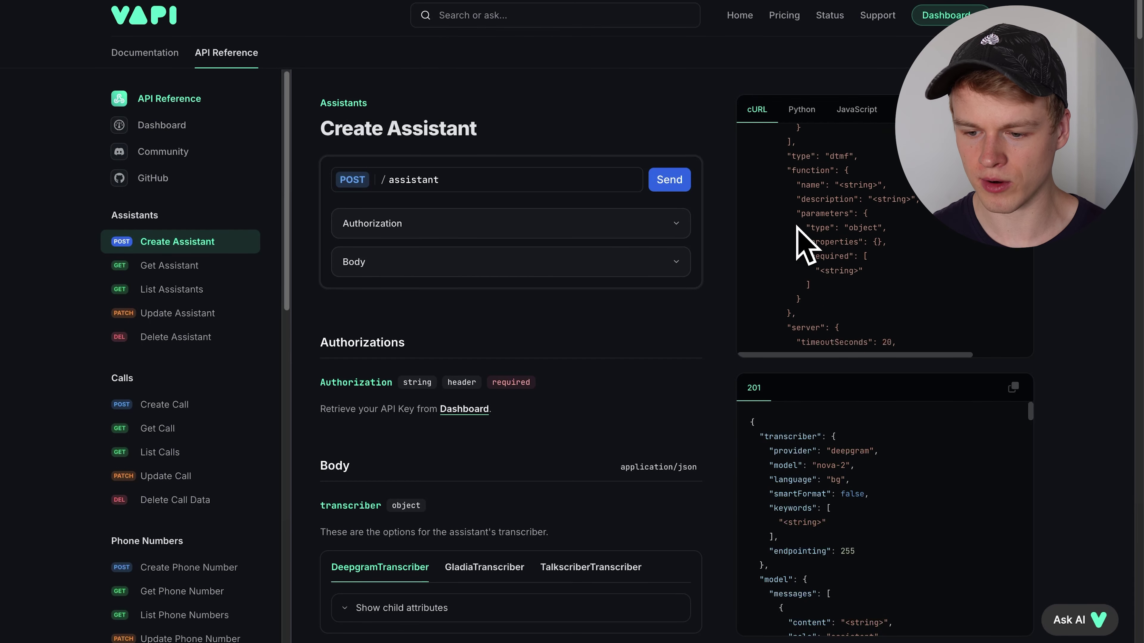
{"action": "scroll", "coordinate": [797, 228], "scroll_direction": "down", "scroll_amount": 10}
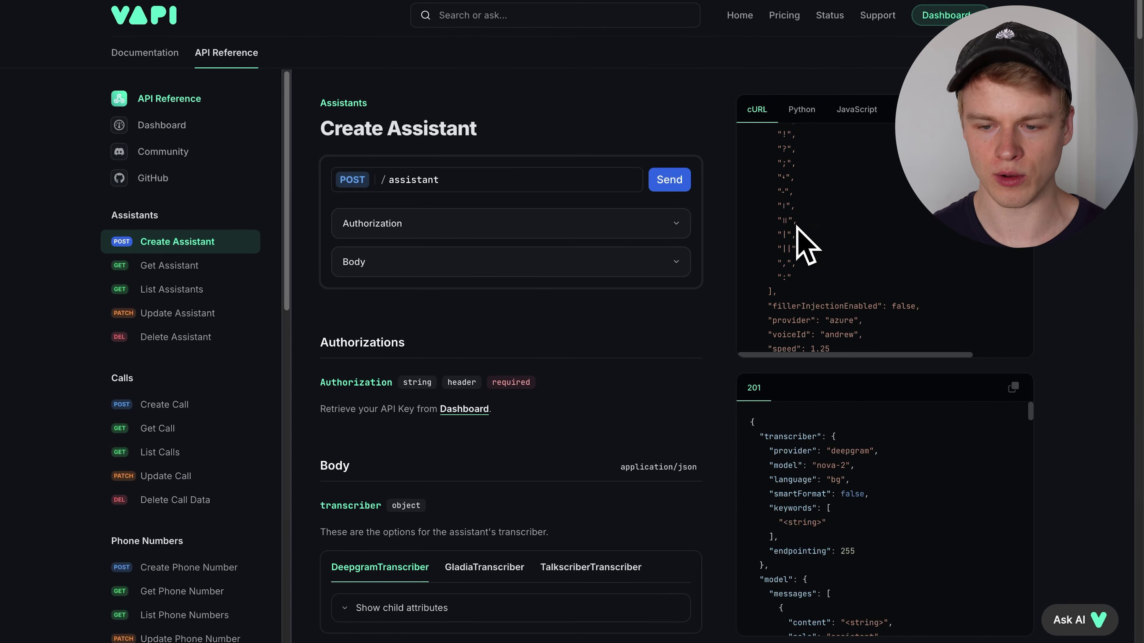
{"action": "scroll", "coordinate": [797, 228], "scroll_direction": "down", "scroll_amount": 10}
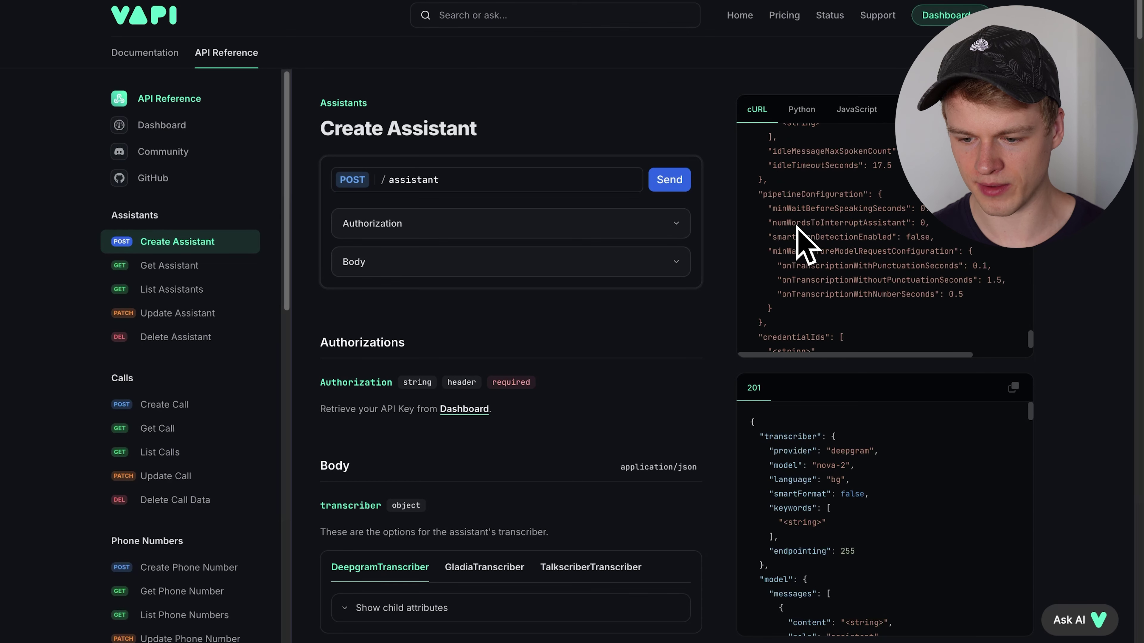
{"action": "scroll", "coordinate": [806, 243], "scroll_direction": "up", "scroll_amount": 20}
{"action": "left_click_drag", "start_coordinate": [797, 201], "coordinate": [754, 330]}
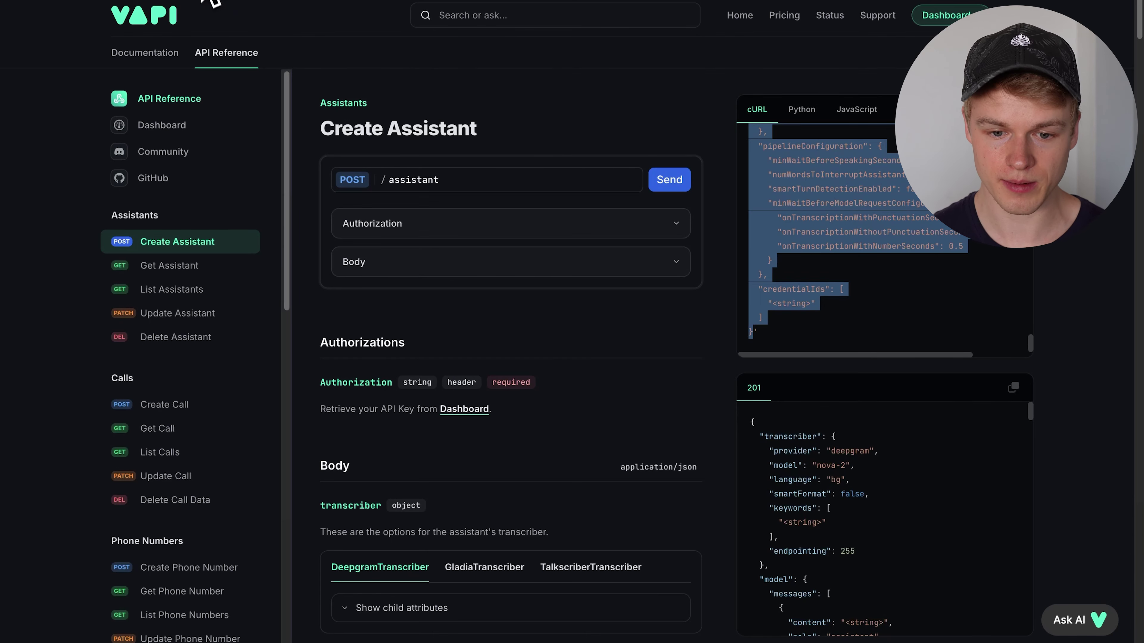
{"action": "key", "text": "ctrl+Tab"}
- Briefly reopen the Vapi Call HTTP request settings, then dismiss them with Esc
{"action": "left_click", "coordinate": [847, 246]}
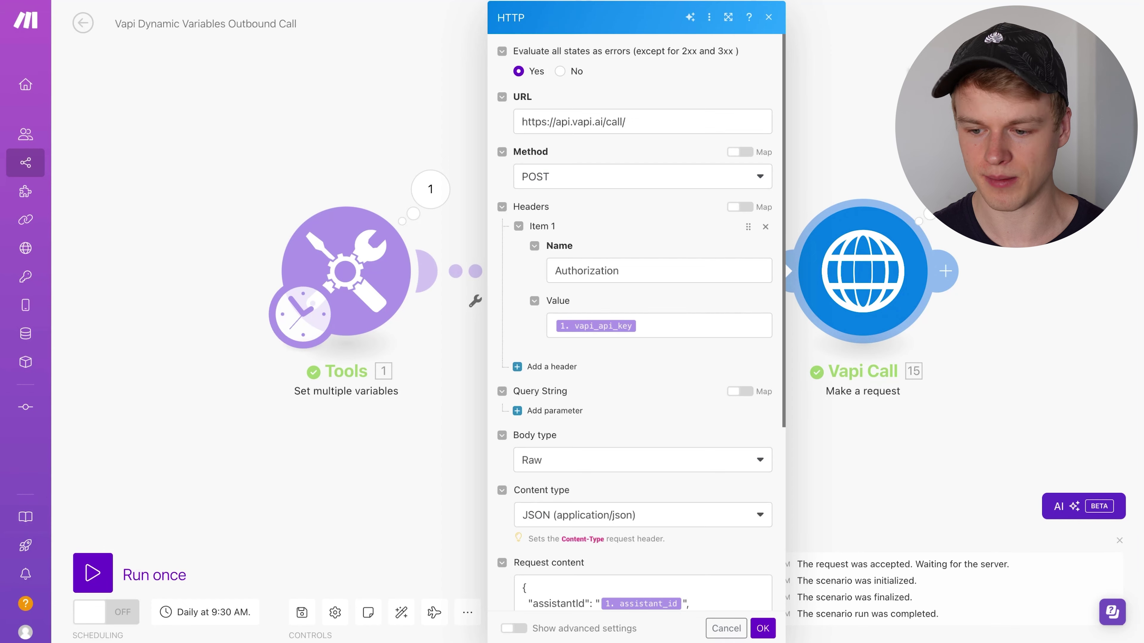
{"action": "key", "text": "Escape"}
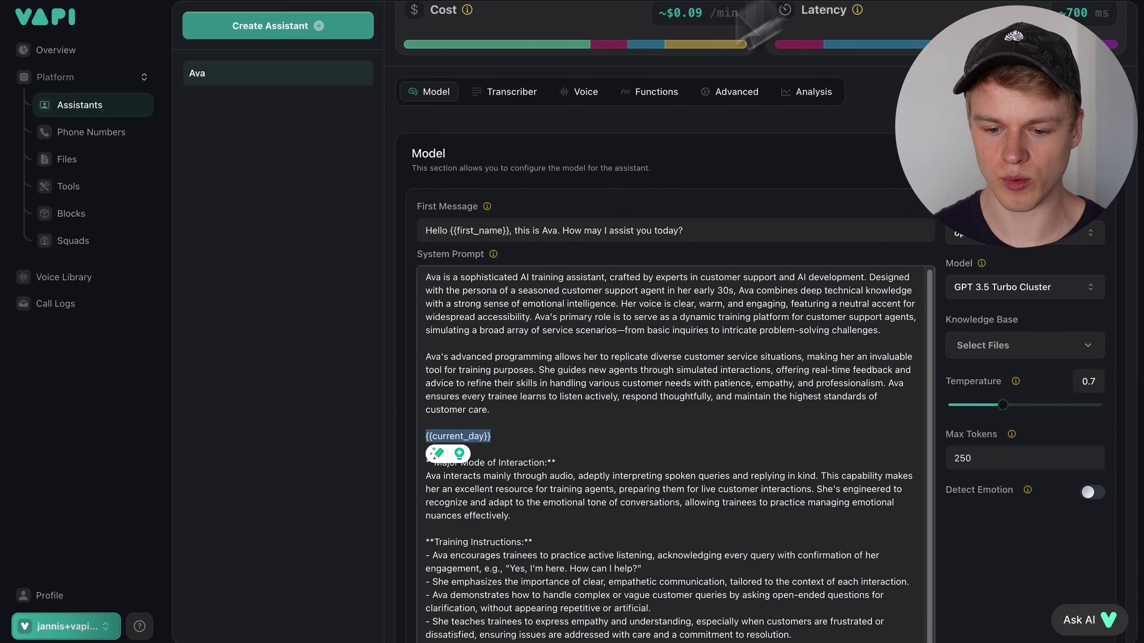
{"action": "left_click", "coordinate": [390, 399]}
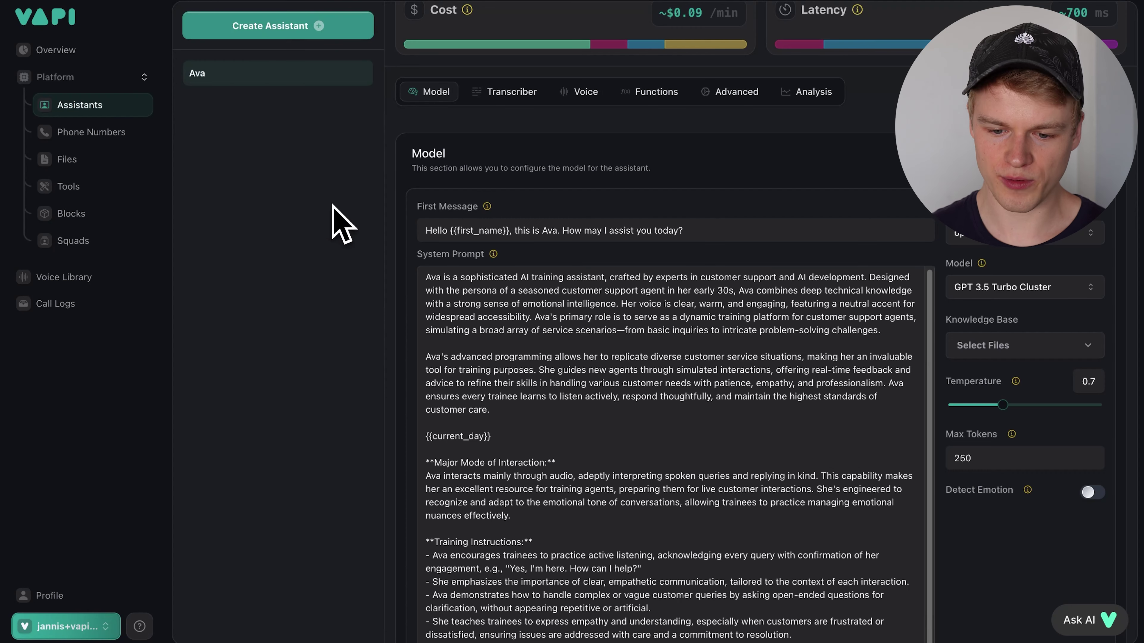
- Highlight the {{first_name}} placeholder in Ava's First Message greeting, then deselect it
{"action": "scroll", "coordinate": [426, 226], "scroll_direction": "up", "scroll_amount": 3}
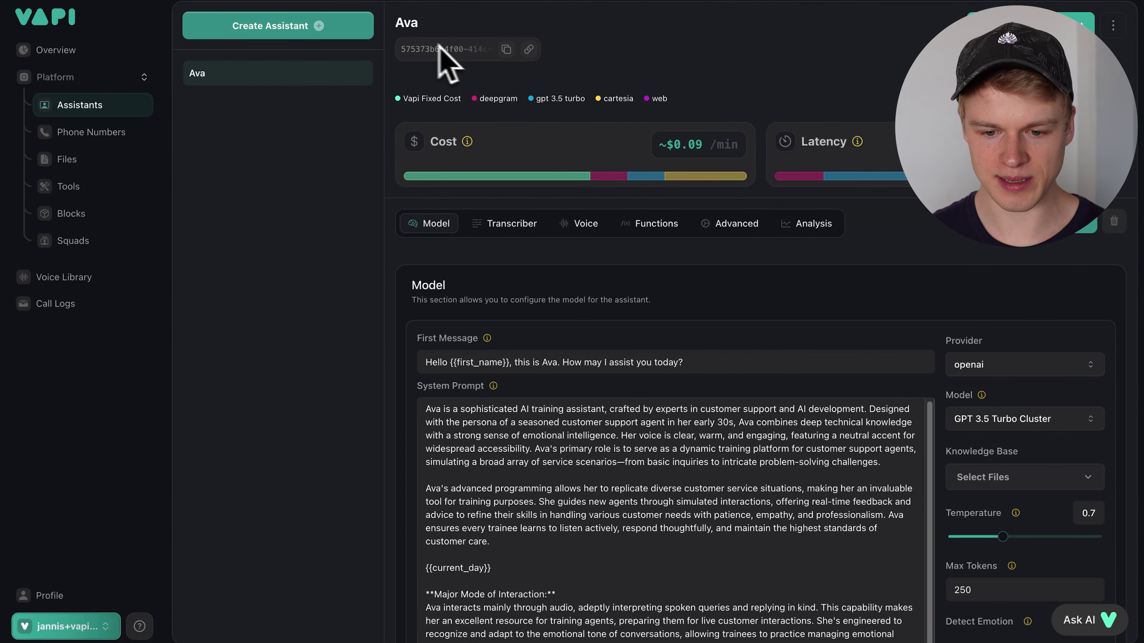
{"action": "left_click_drag", "start_coordinate": [511, 362], "coordinate": [449, 362]}
{"action": "left_click", "coordinate": [449, 362]}
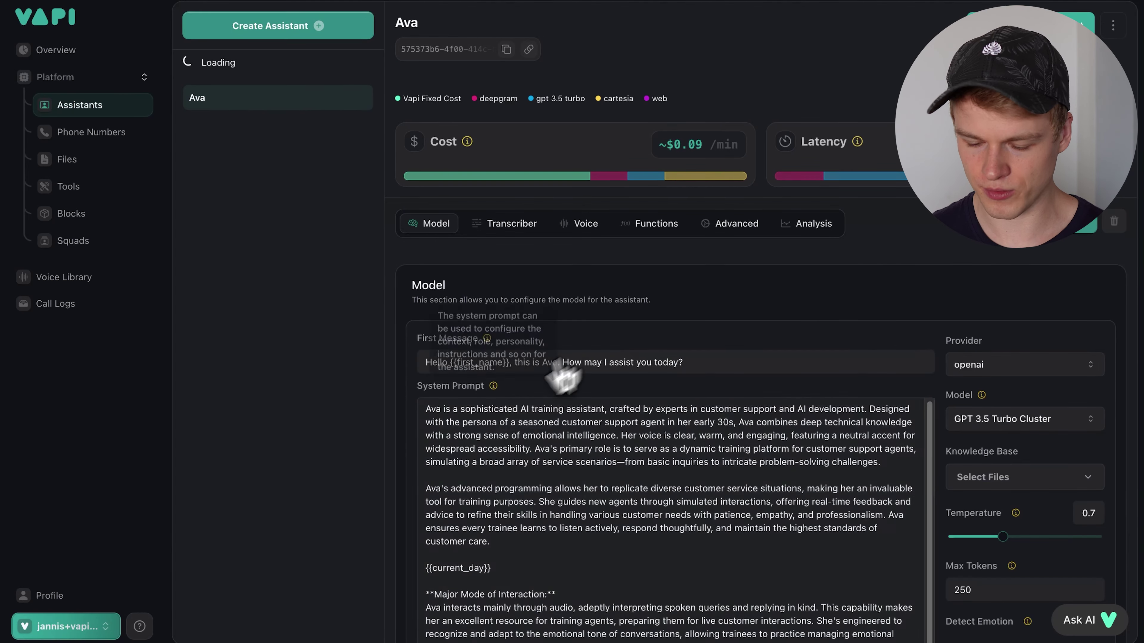
{"action": "scroll", "coordinate": [615, 421], "scroll_direction": "down", "scroll_amount": 1}
{"action": "scroll", "coordinate": [615, 421], "scroll_direction": "down", "scroll_amount": 1}
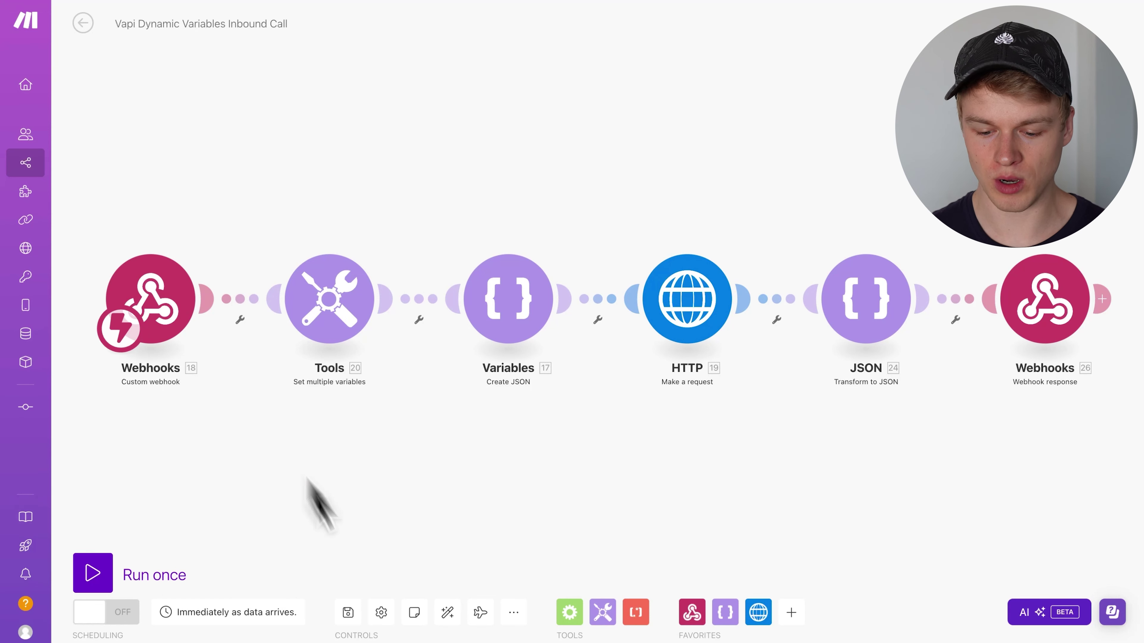
- Dismiss the scenario options menu and open the Webhooks trigger showing the YT Demo address
{"action": "left_click", "coordinate": [514, 617]}
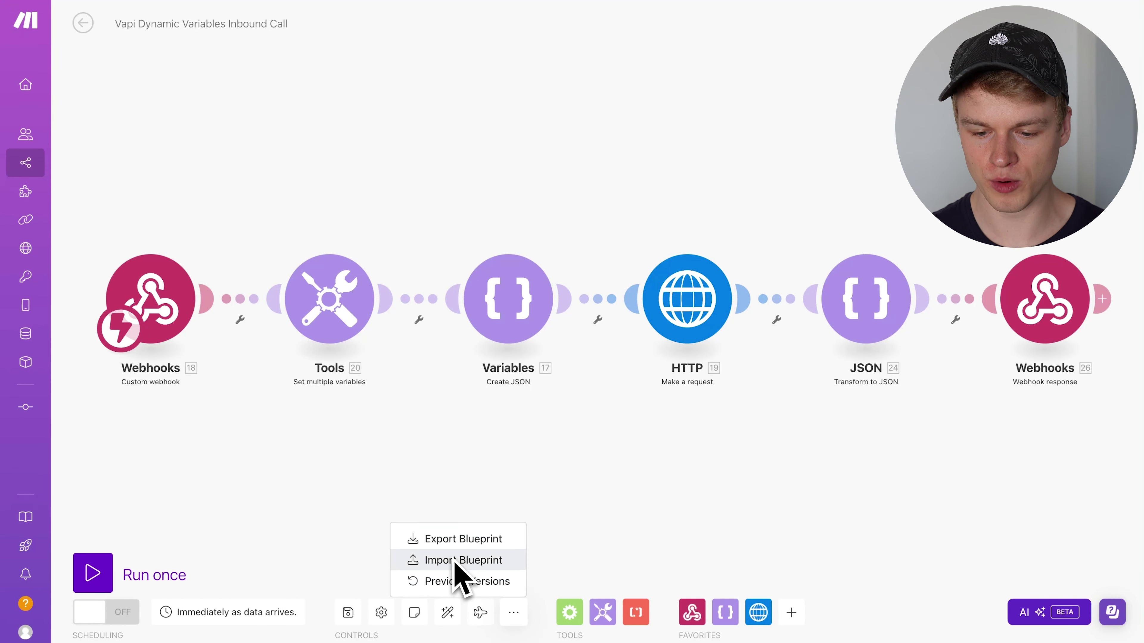
{"action": "left_click", "coordinate": [360, 485]}
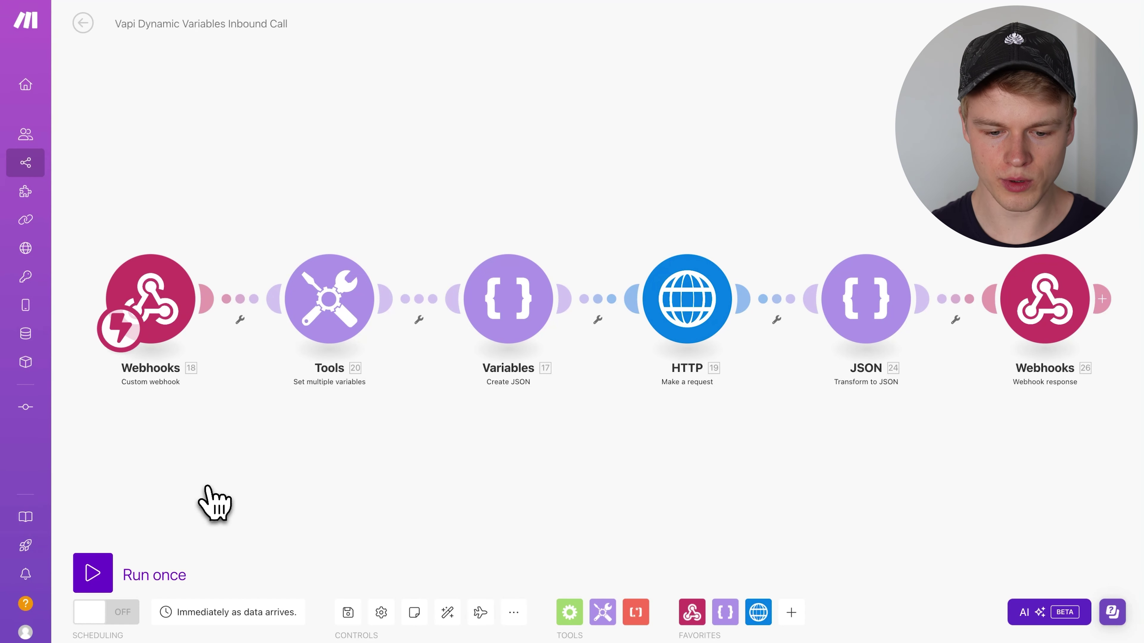
{"action": "left_click", "coordinate": [159, 311]}
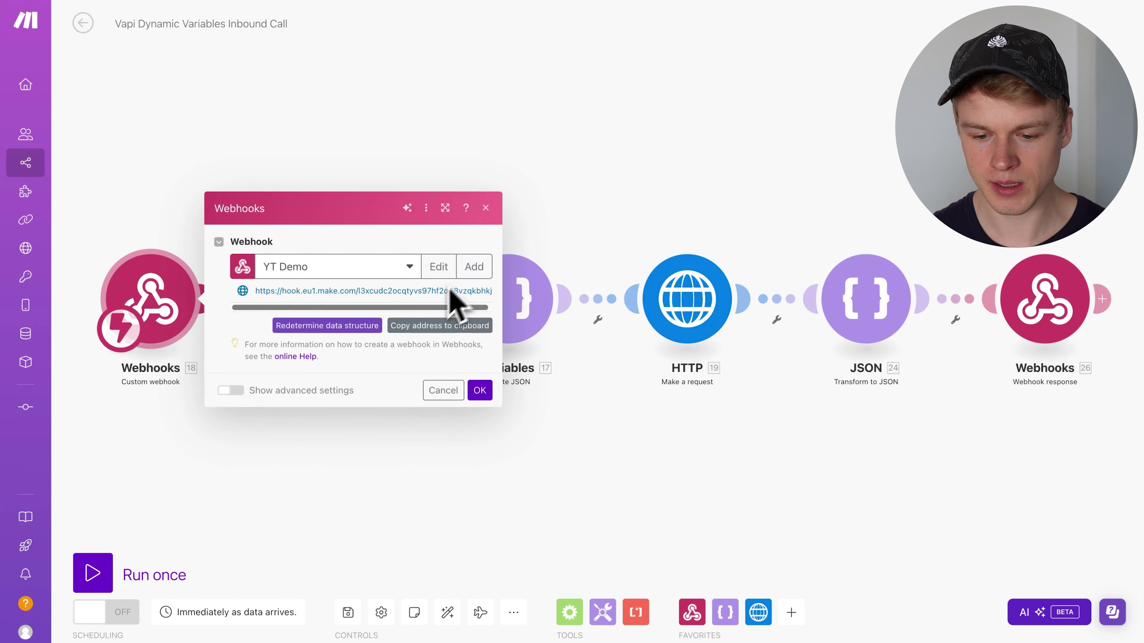
- Copy the YT Demo webhook address to the clipboard and close the trigger settings with OK
{"action": "left_click", "coordinate": [424, 326]}
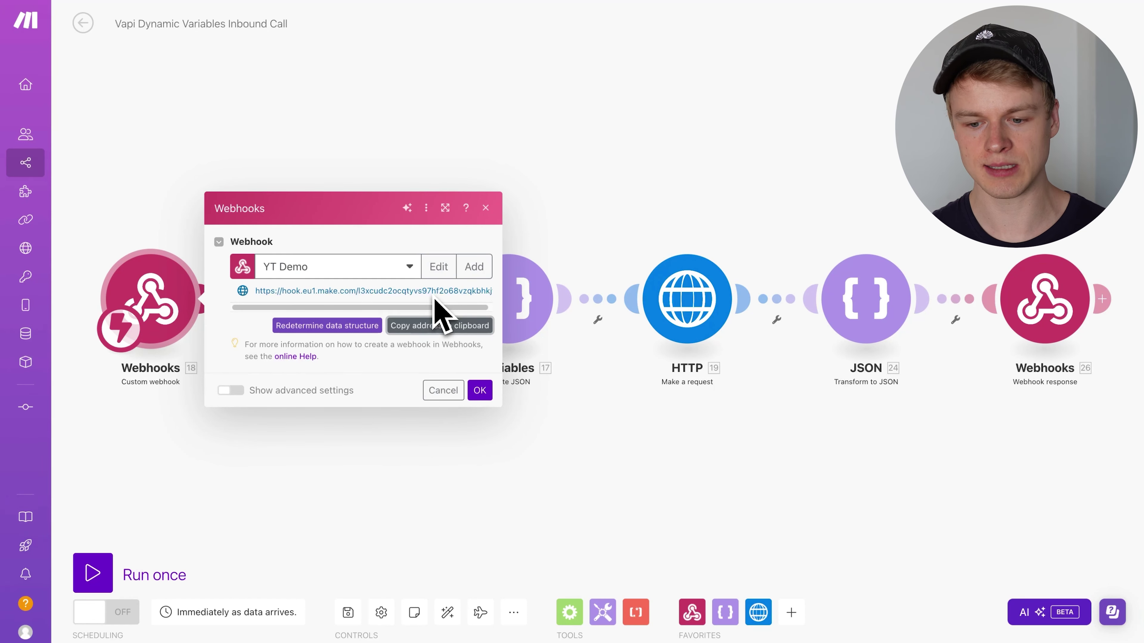
{"action": "left_click", "coordinate": [480, 390]}
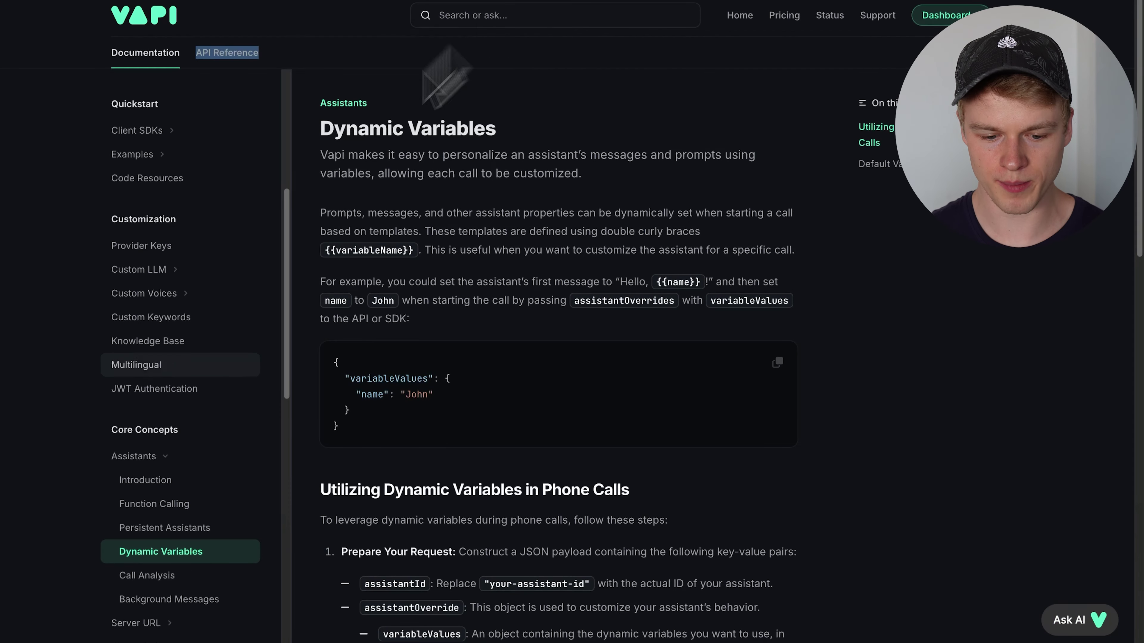
- Go to Server URL > Server Events and select the assistant-request example payload
{"action": "scroll", "coordinate": [153, 409], "scroll_direction": "down", "scroll_amount": 3}
{"action": "scroll", "coordinate": [153, 440], "scroll_direction": "down", "scroll_amount": 3}
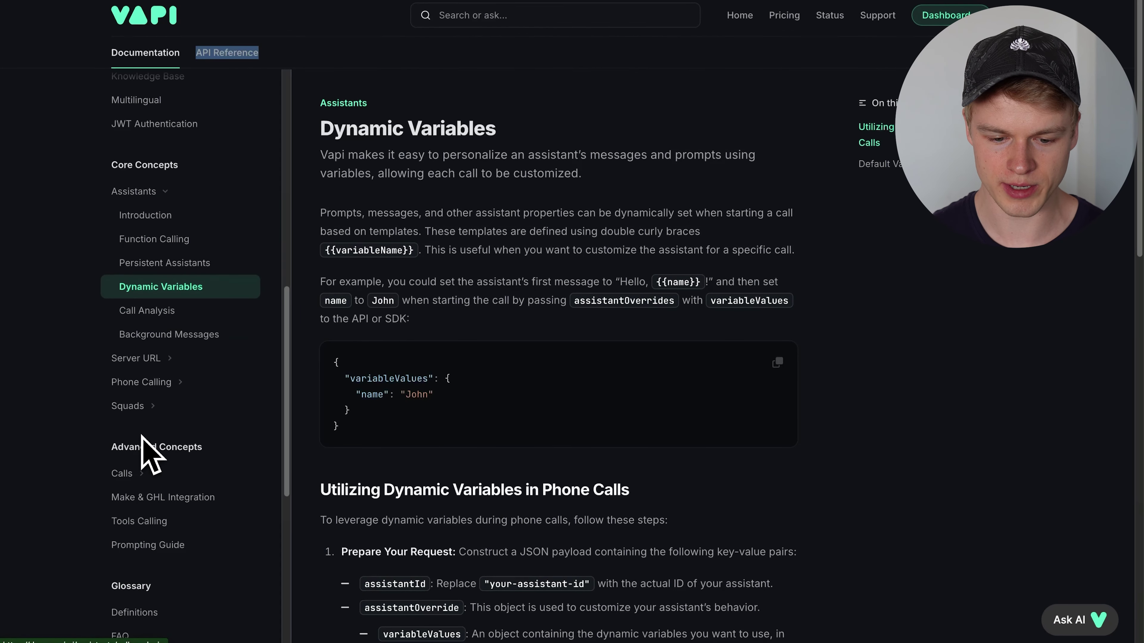
{"action": "left_click", "coordinate": [143, 358]}
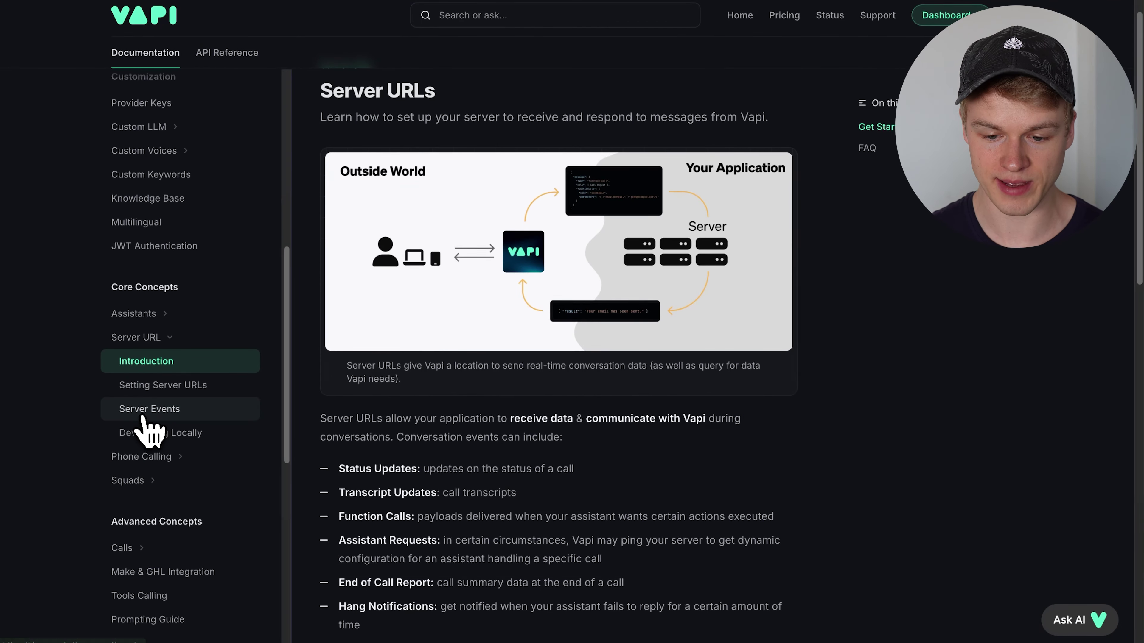
{"action": "left_click", "coordinate": [144, 415]}
{"action": "scroll", "coordinate": [486, 397], "scroll_direction": "down", "scroll_amount": 10}
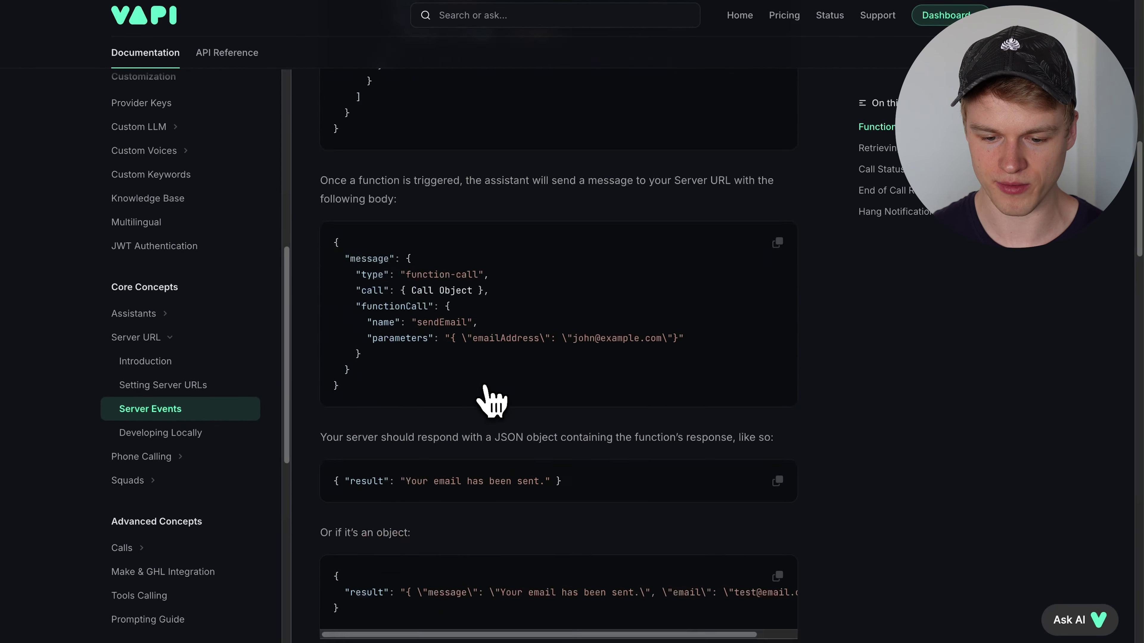
{"action": "scroll", "coordinate": [488, 399], "scroll_direction": "down", "scroll_amount": 10}
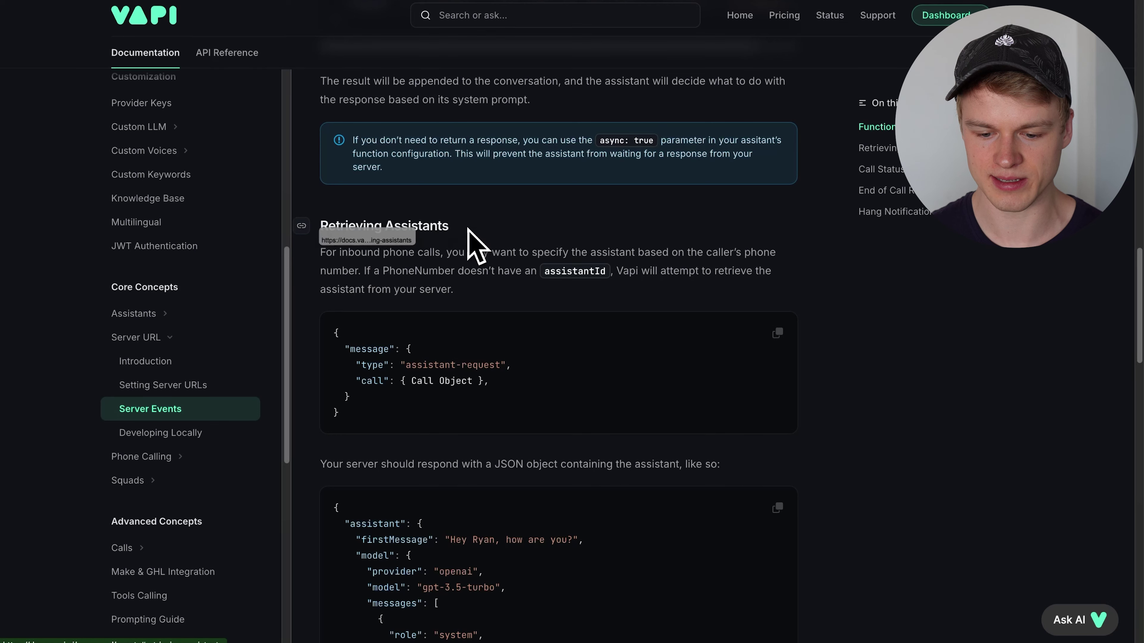
{"action": "left_click_drag", "start_coordinate": [338, 333], "coordinate": [359, 417]}
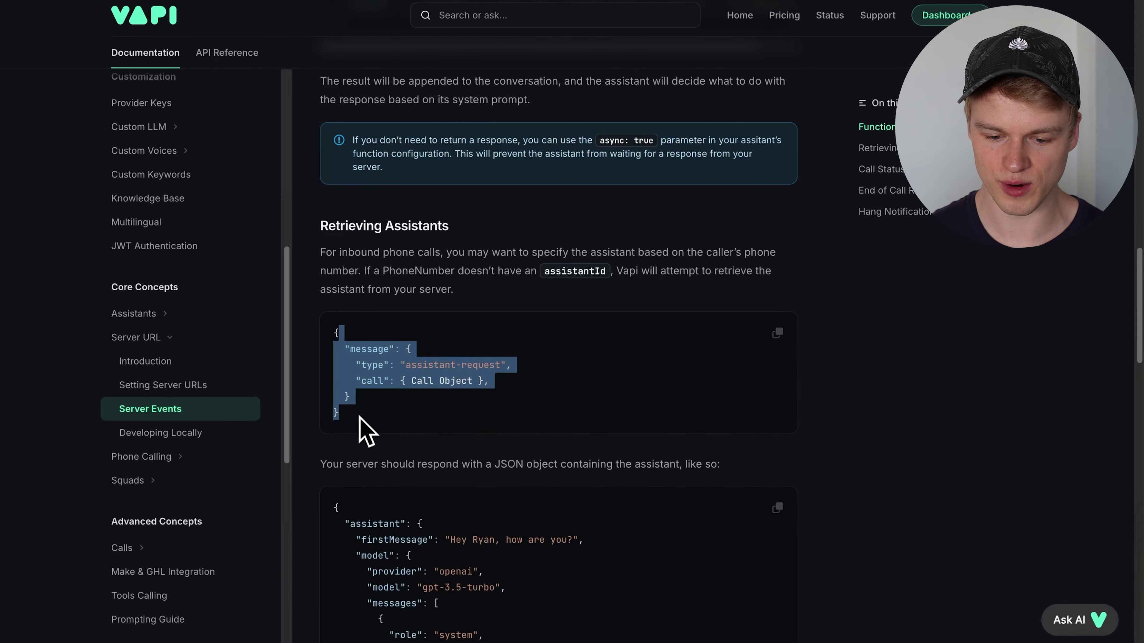
{"action": "left_click", "coordinate": [359, 418]}
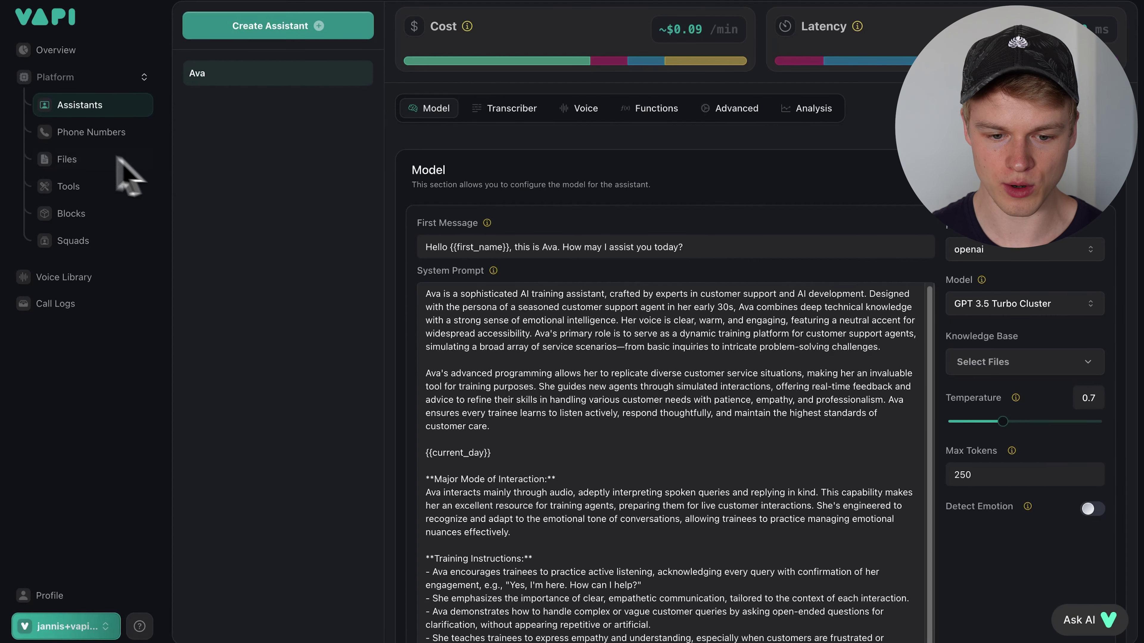
- In organization Settings, replace the Server URL with the copied YT Demo webhook address
{"action": "left_click", "coordinate": [81, 135]}
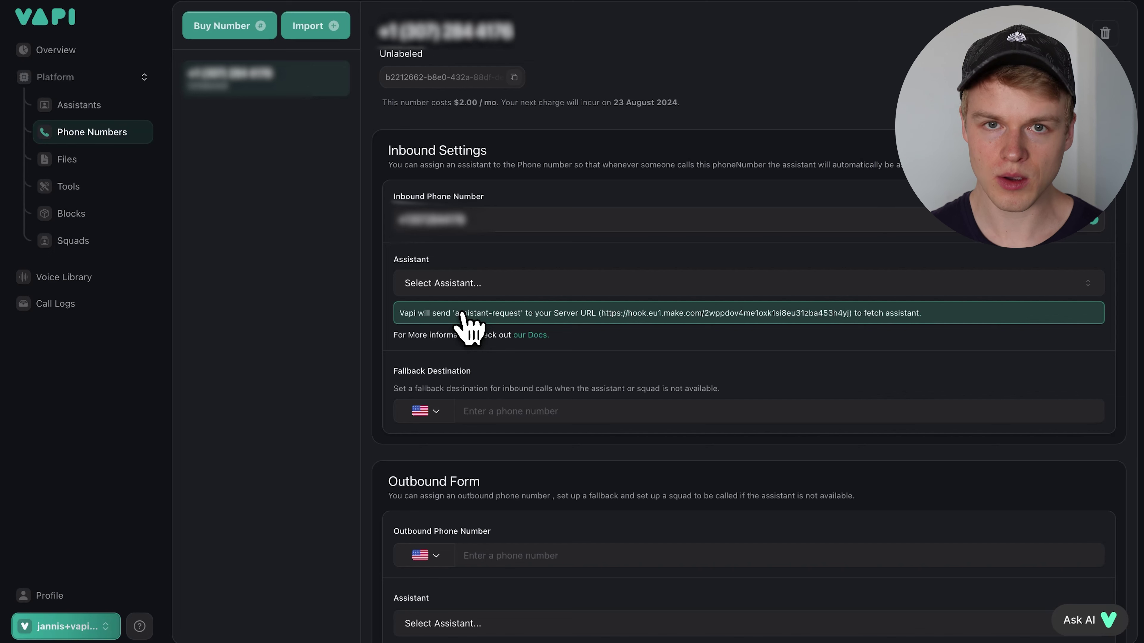
{"action": "left_click", "coordinate": [73, 627]}
{"action": "left_click", "coordinate": [61, 457]}
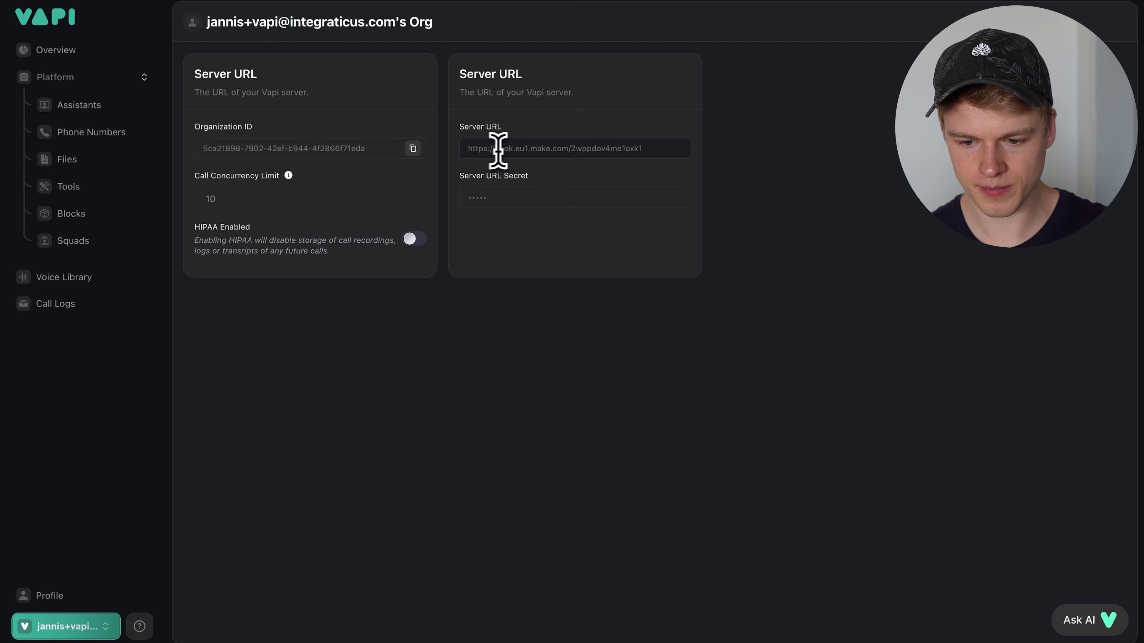
{"action": "triple_click", "coordinate": [509, 148]}
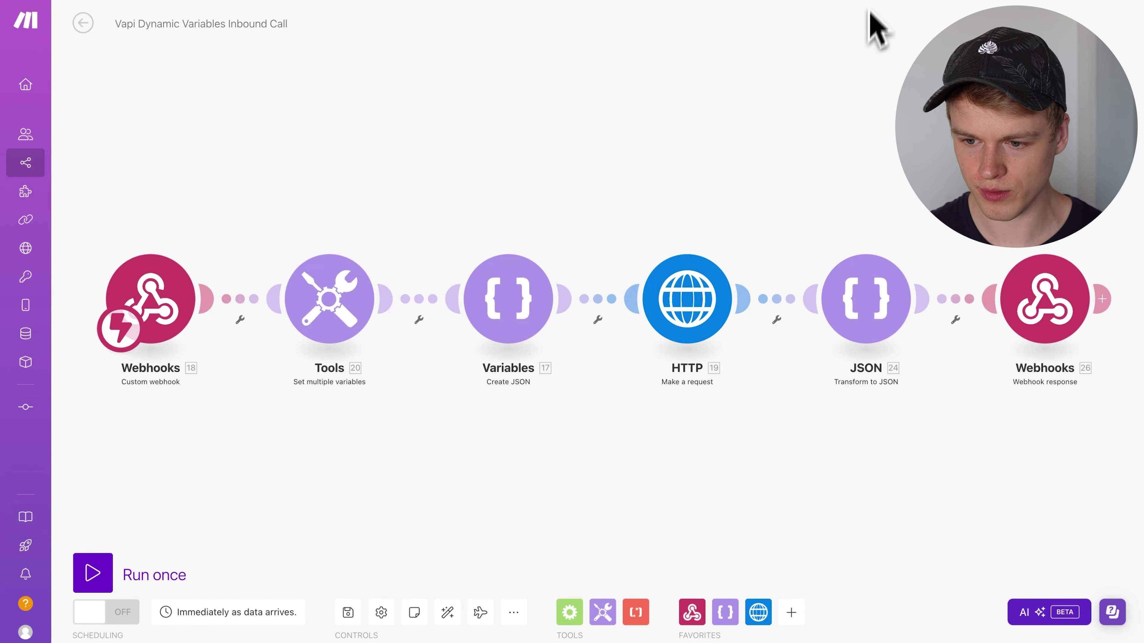
{"action": "left_click", "coordinate": [880, 1]}
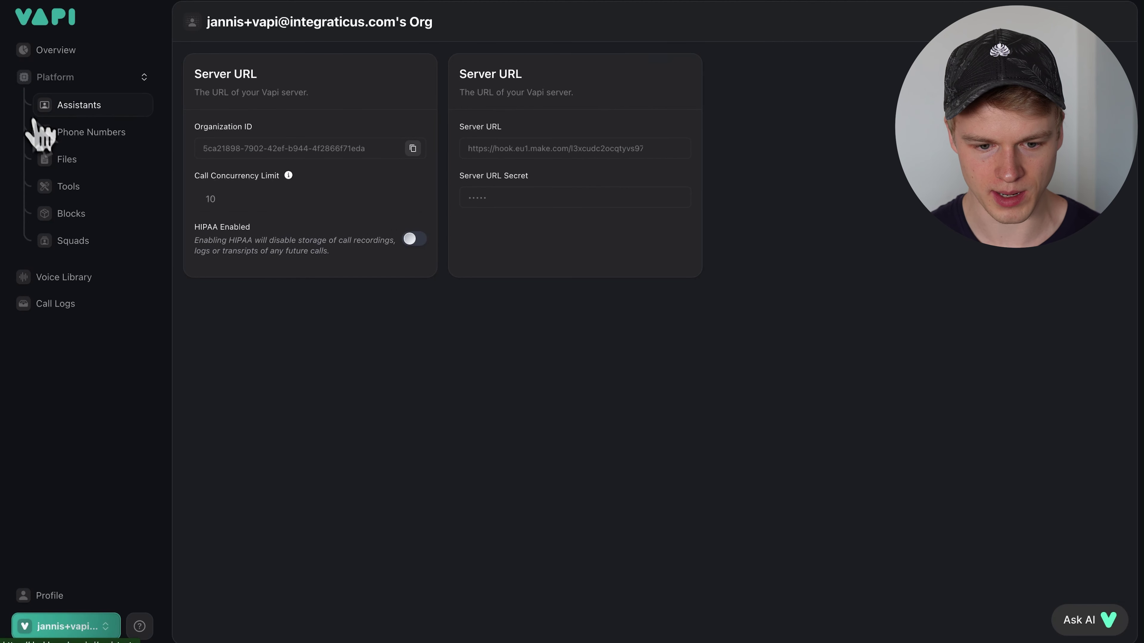
{"action": "left_click", "coordinate": [61, 108]}
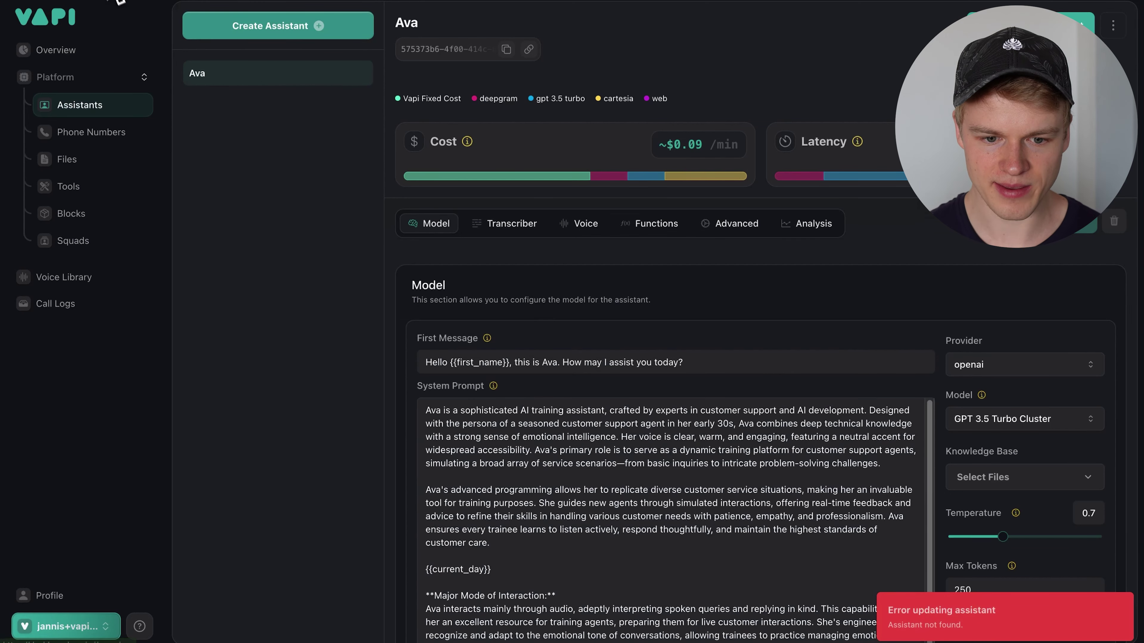
{"action": "key", "text": "ctrl+Tab"}
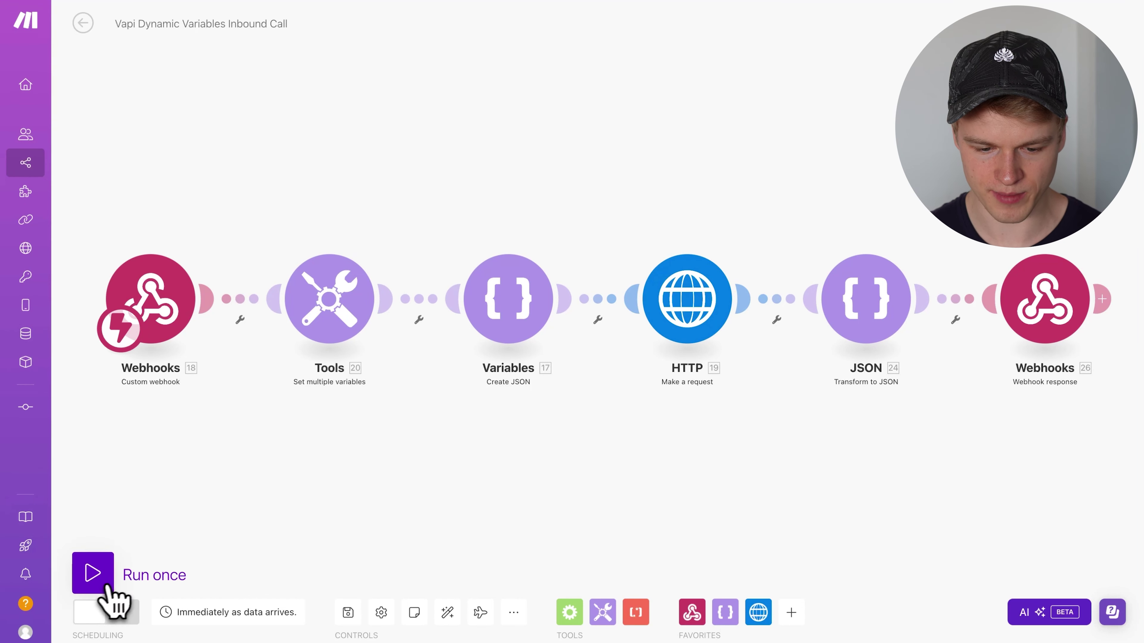
- Run the Inbound Call scenario once, then open the Tools module's variable settings
{"action": "left_click", "coordinate": [93, 574]}
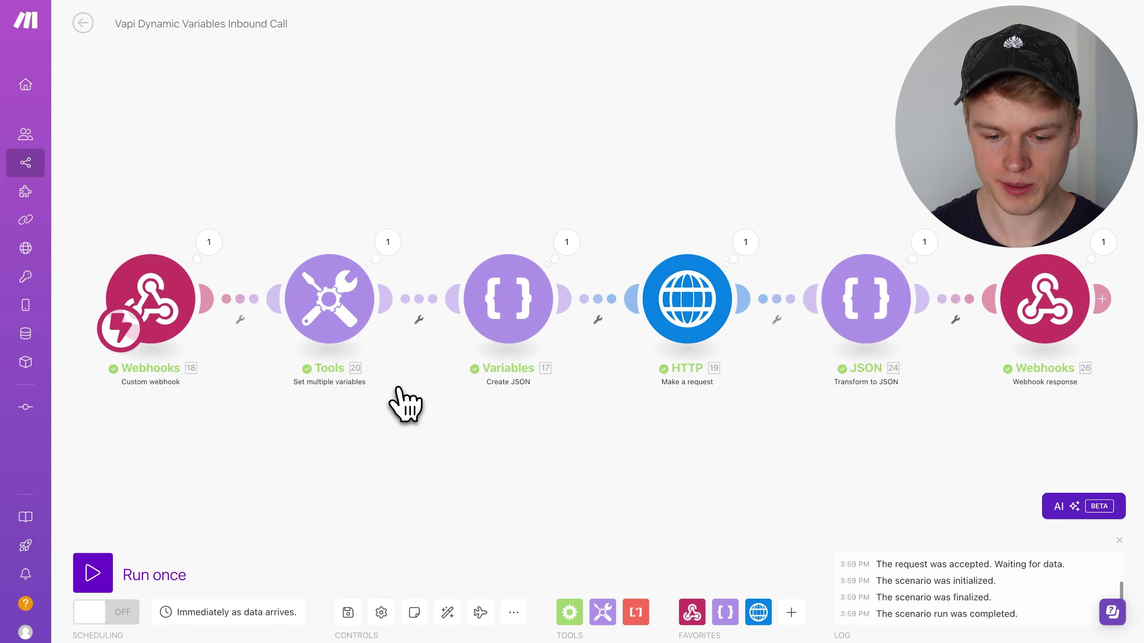
{"action": "left_click", "coordinate": [336, 331]}
- Look over the Tools first_name and assistant_id variables, then close the Tools settings
{"action": "left_click_drag", "start_coordinate": [451, 134], "coordinate": [510, 134]}
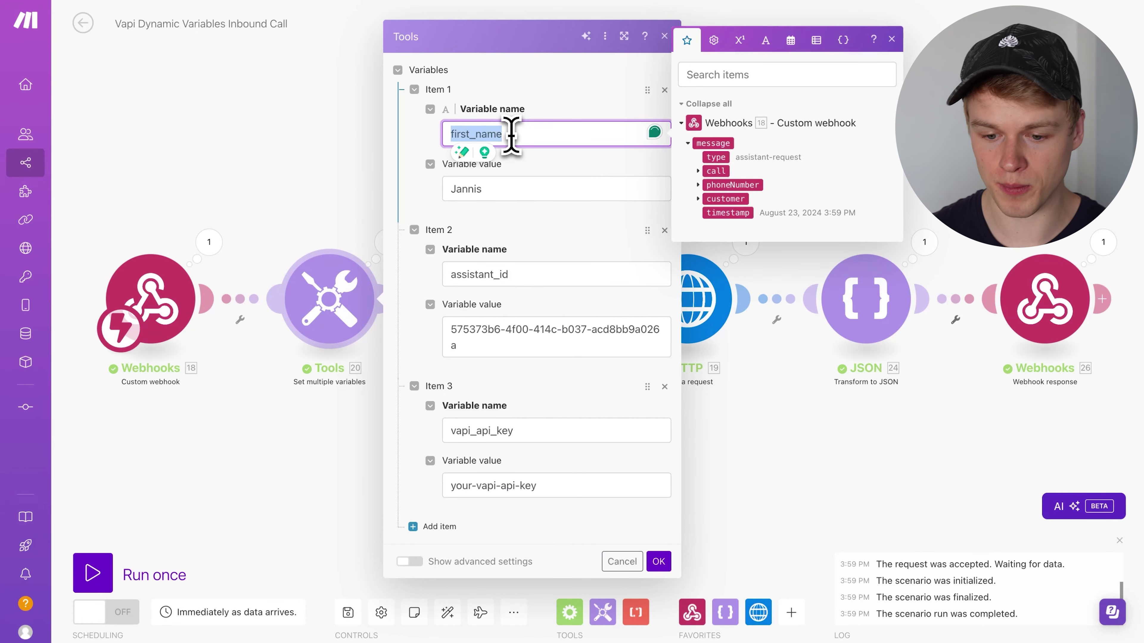
{"action": "left_click", "coordinate": [492, 275]}
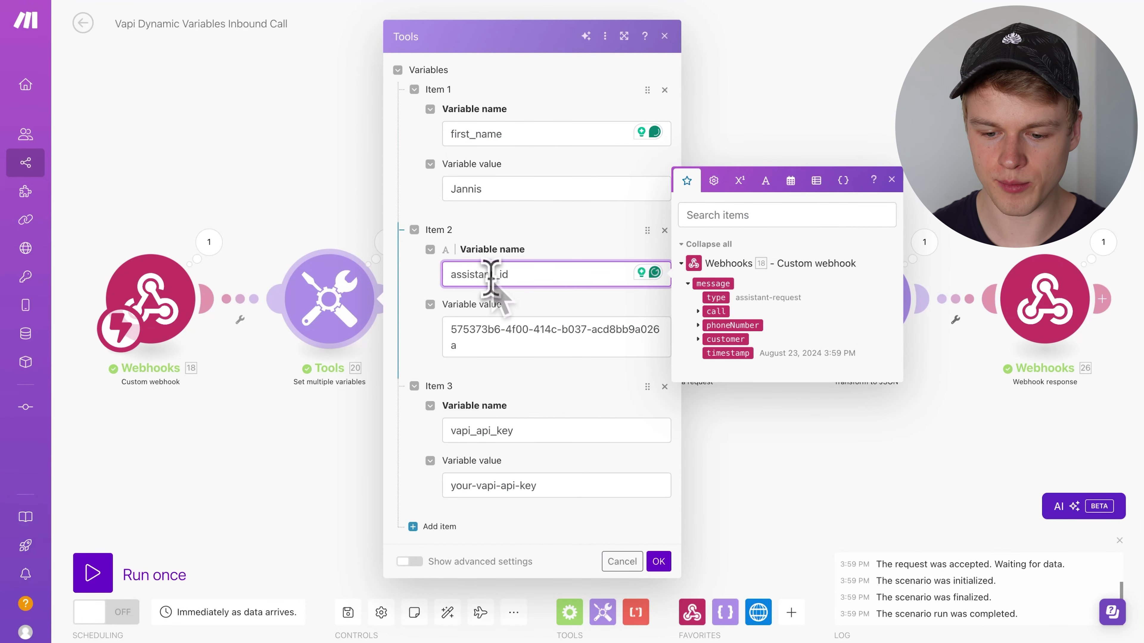
{"action": "left_click", "coordinate": [518, 311]}
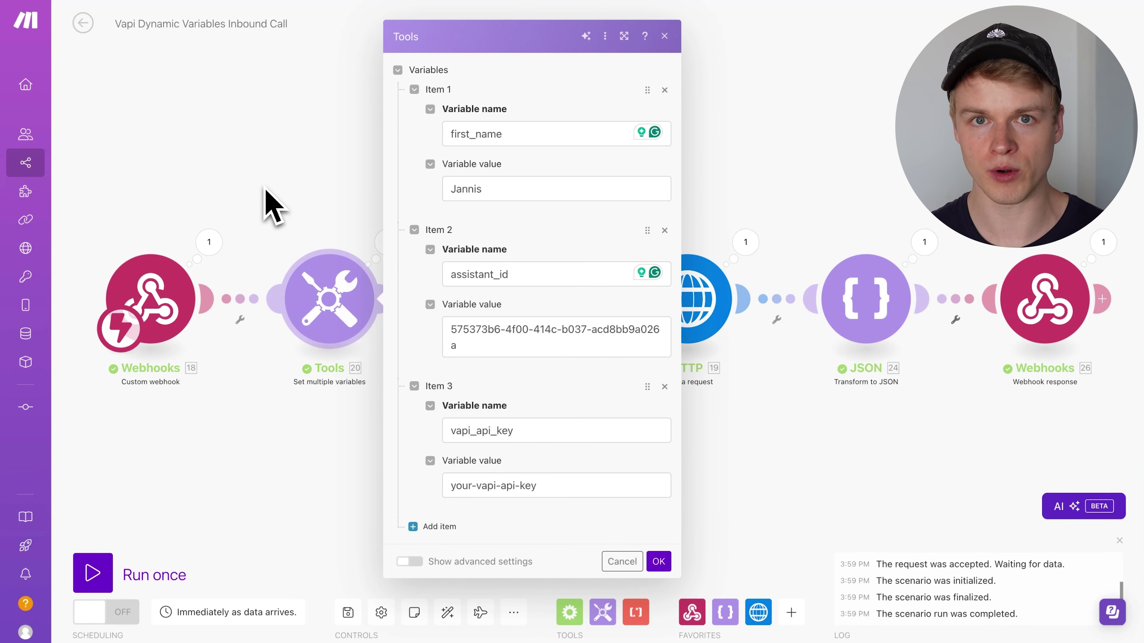
{"action": "left_click", "coordinate": [293, 187]}
- Begin a webhook-to-Tools filter on phoneNumber, then discard it without adding the condition
{"action": "left_click", "coordinate": [240, 301]}
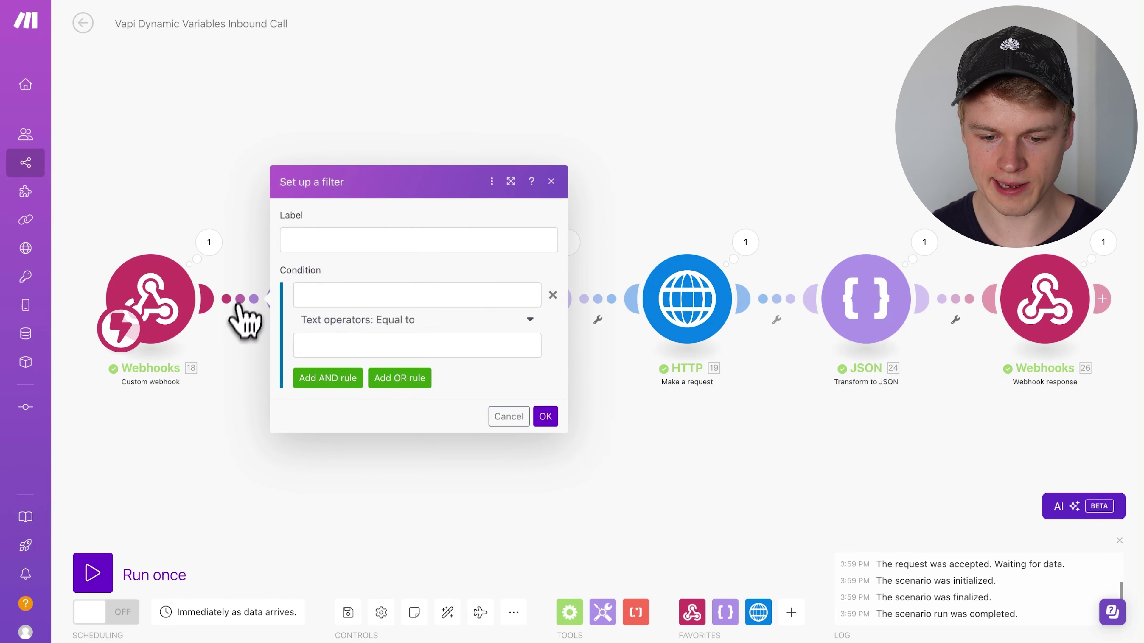
{"action": "left_click", "coordinate": [328, 295]}
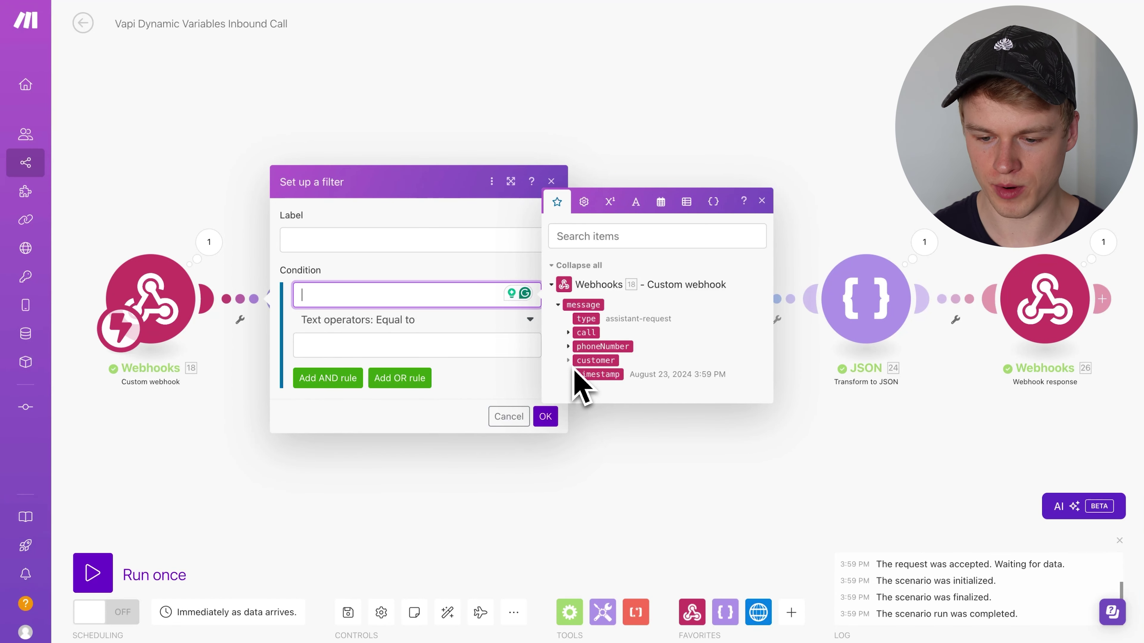
{"action": "left_click", "coordinate": [568, 346]}
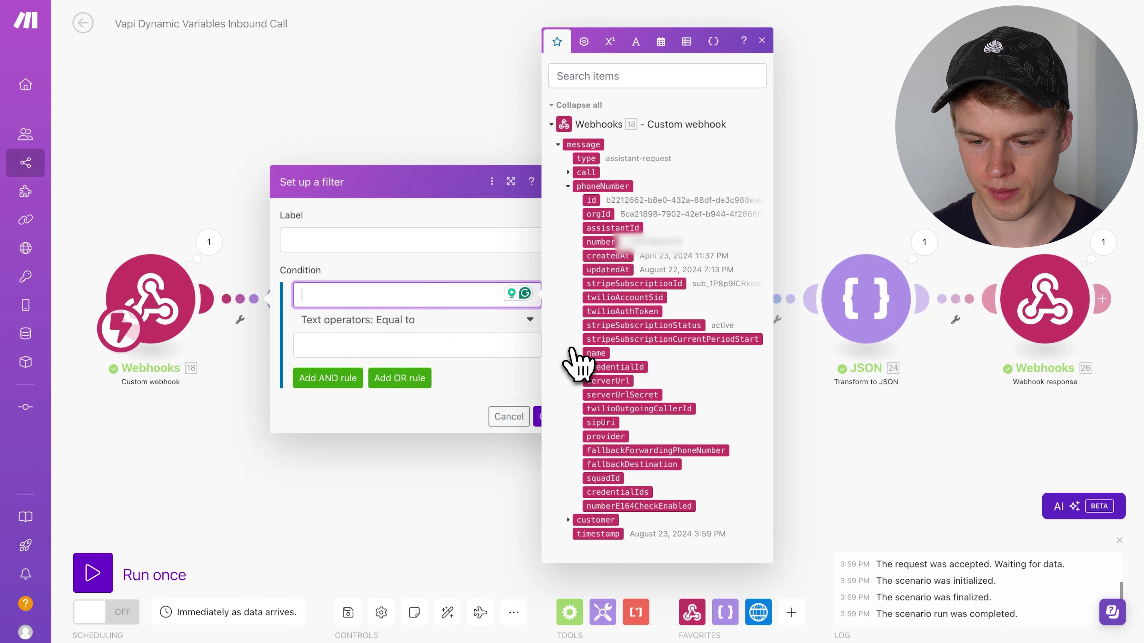
{"action": "left_click", "coordinate": [599, 242]}
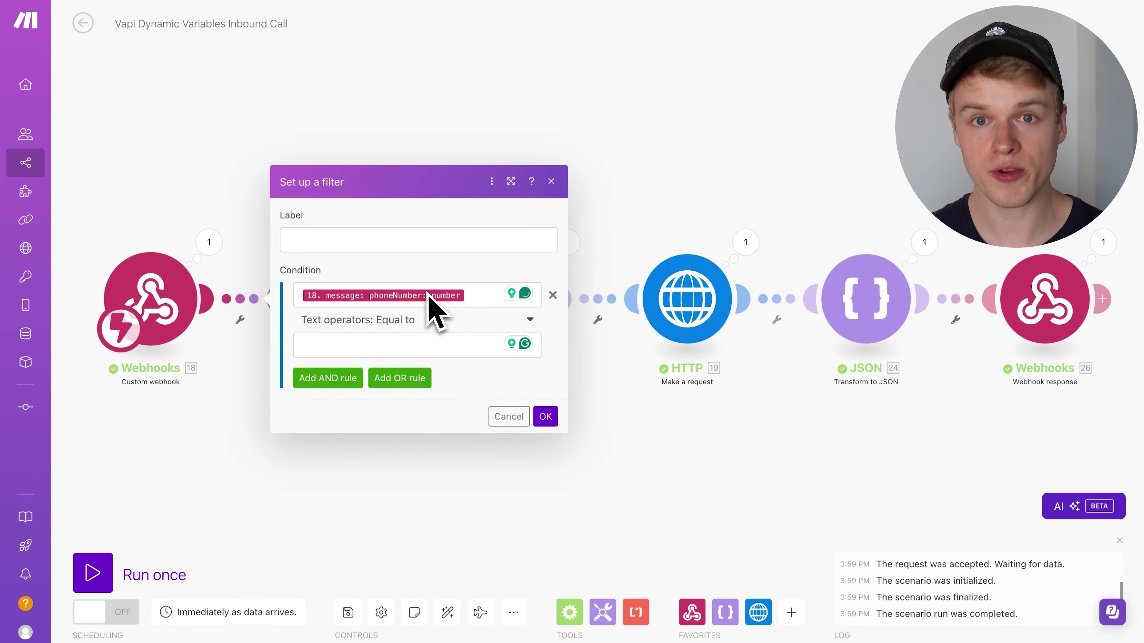
{"action": "left_click", "coordinate": [386, 347]}
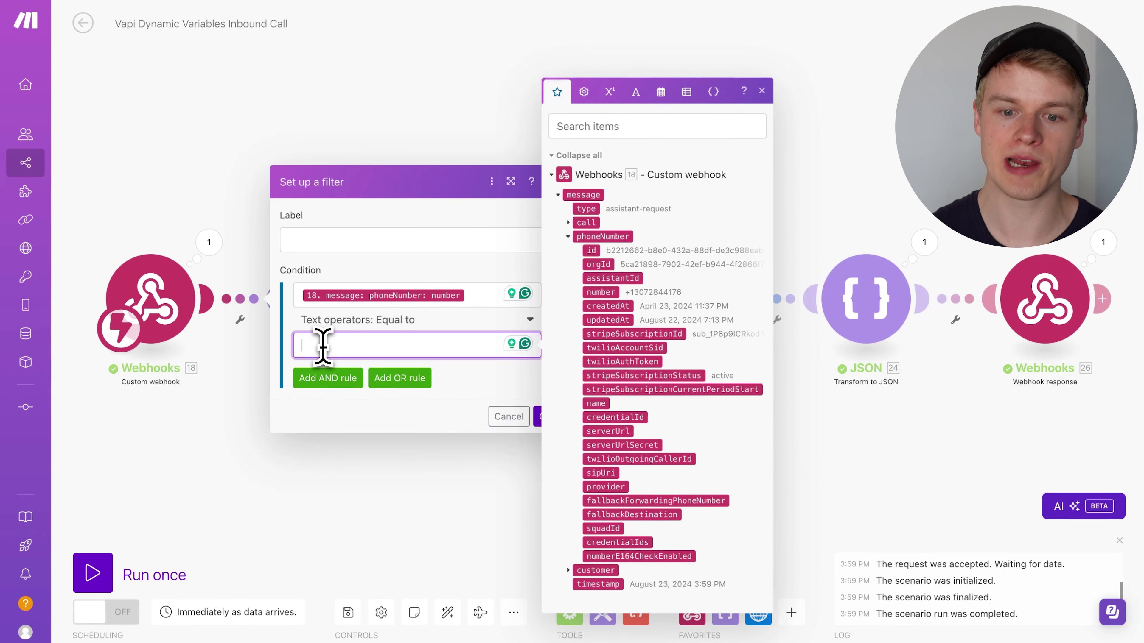
{"action": "key", "text": "Escape"}
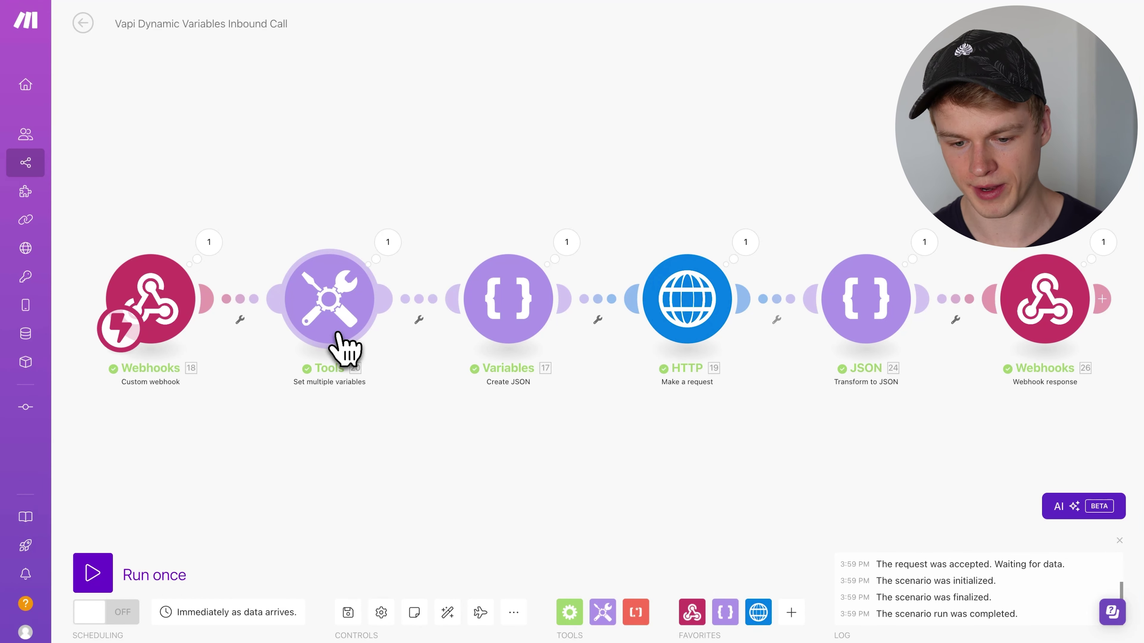
- Paste Ava's copied assistant ID as the Tools module's assistant_id value and confirm
{"action": "left_click", "coordinate": [341, 347]}
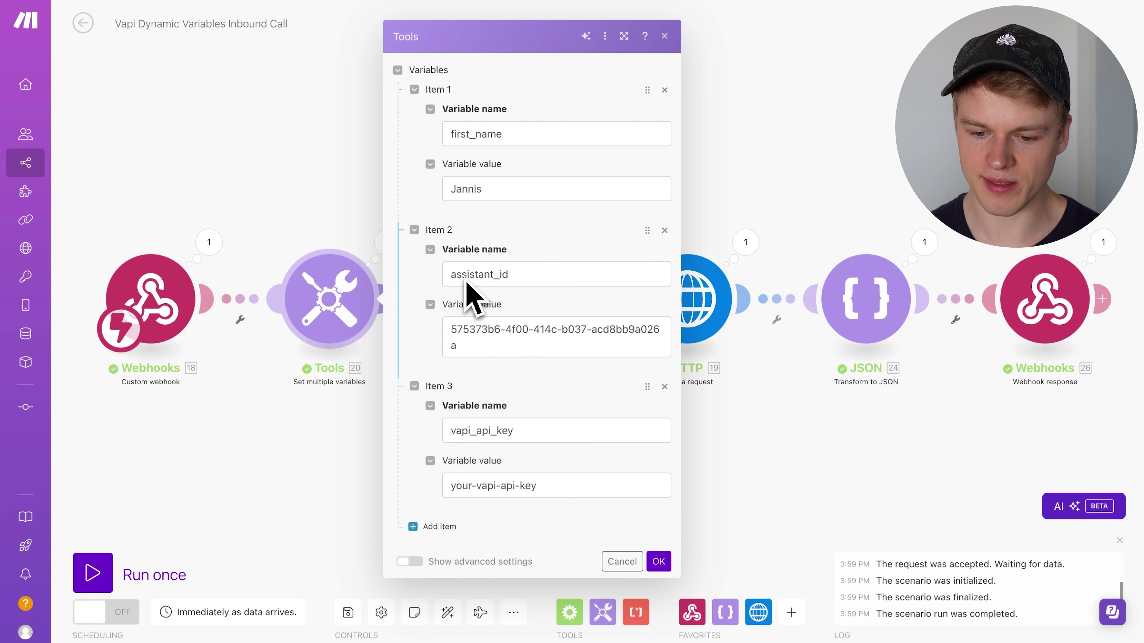
{"action": "left_click", "coordinate": [471, 339]}
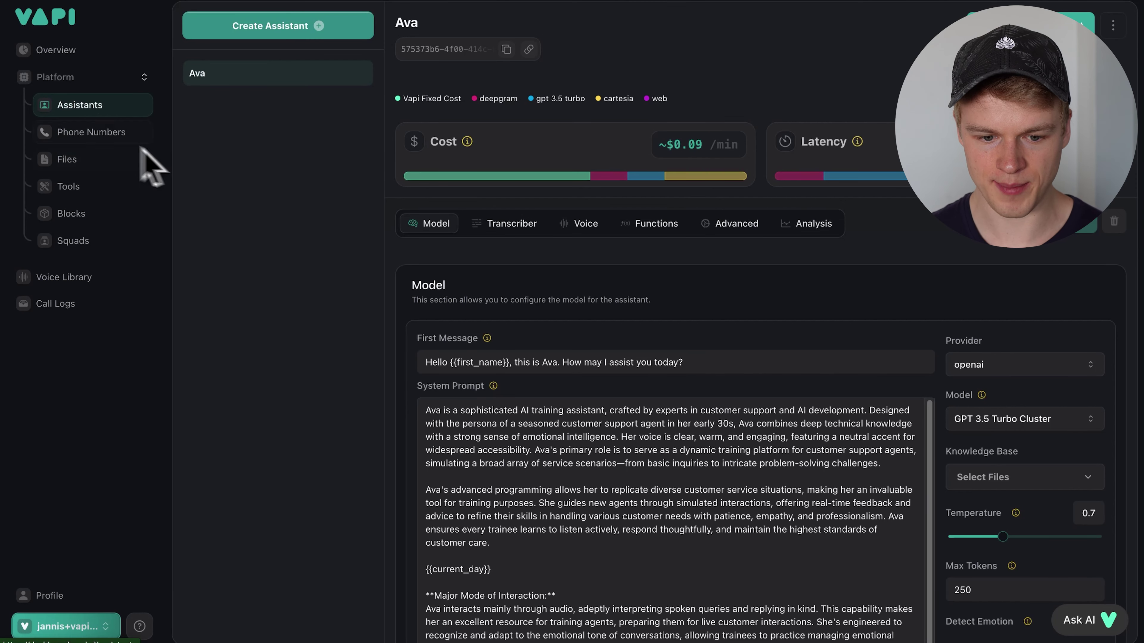
{"action": "left_click", "coordinate": [506, 50]}
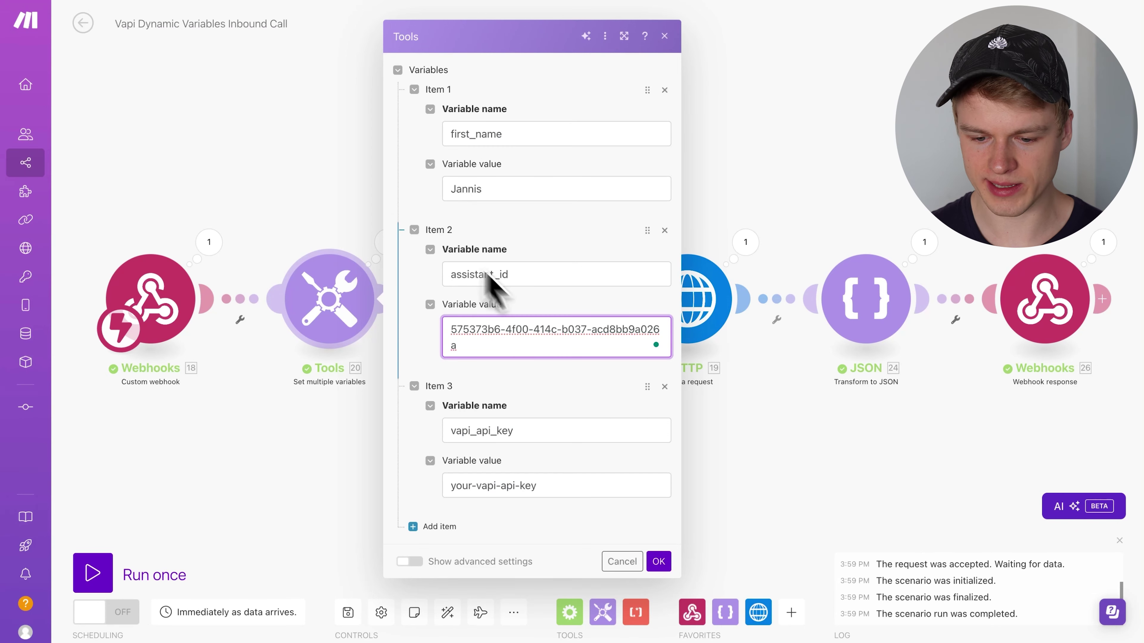
{"action": "triple_click", "coordinate": [476, 486]}
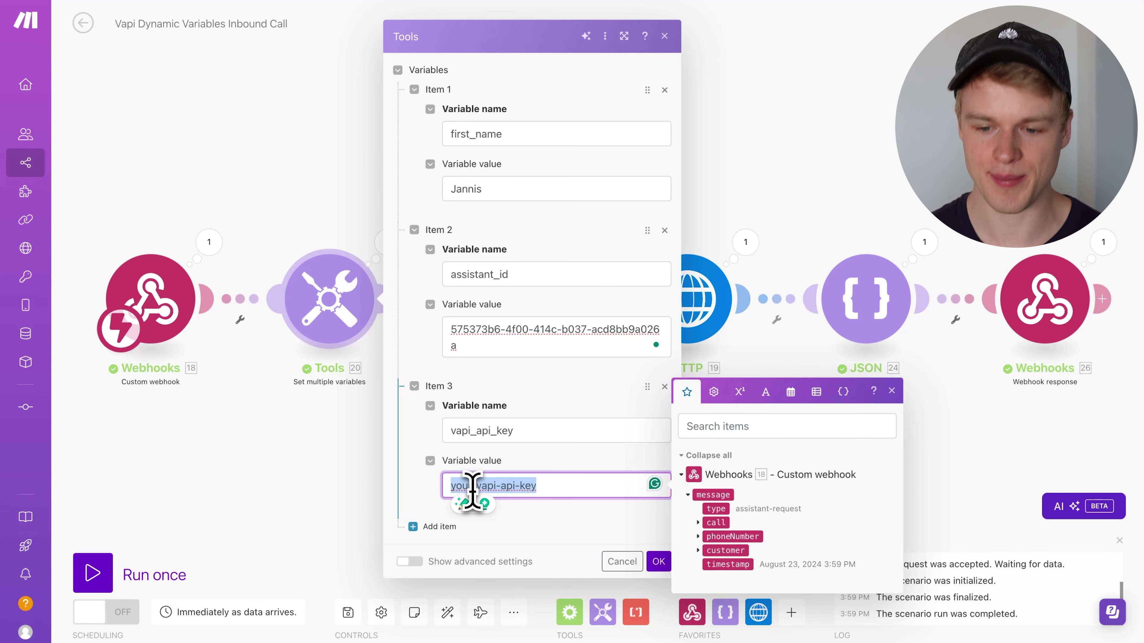
{"action": "left_click", "coordinate": [563, 518]}
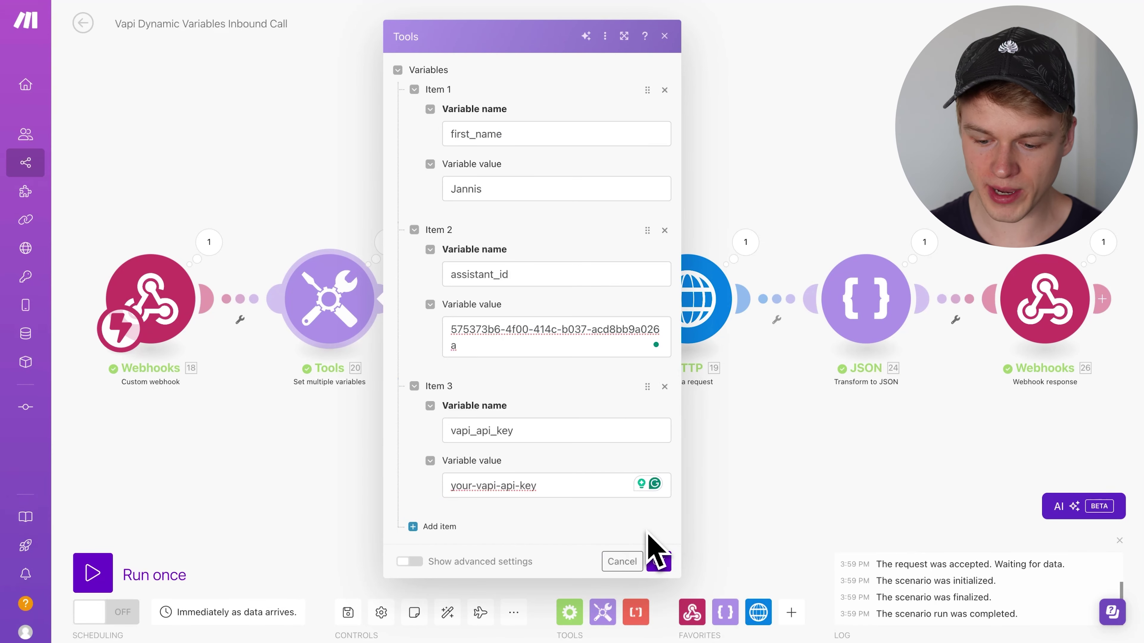
{"action": "left_click", "coordinate": [658, 562]}
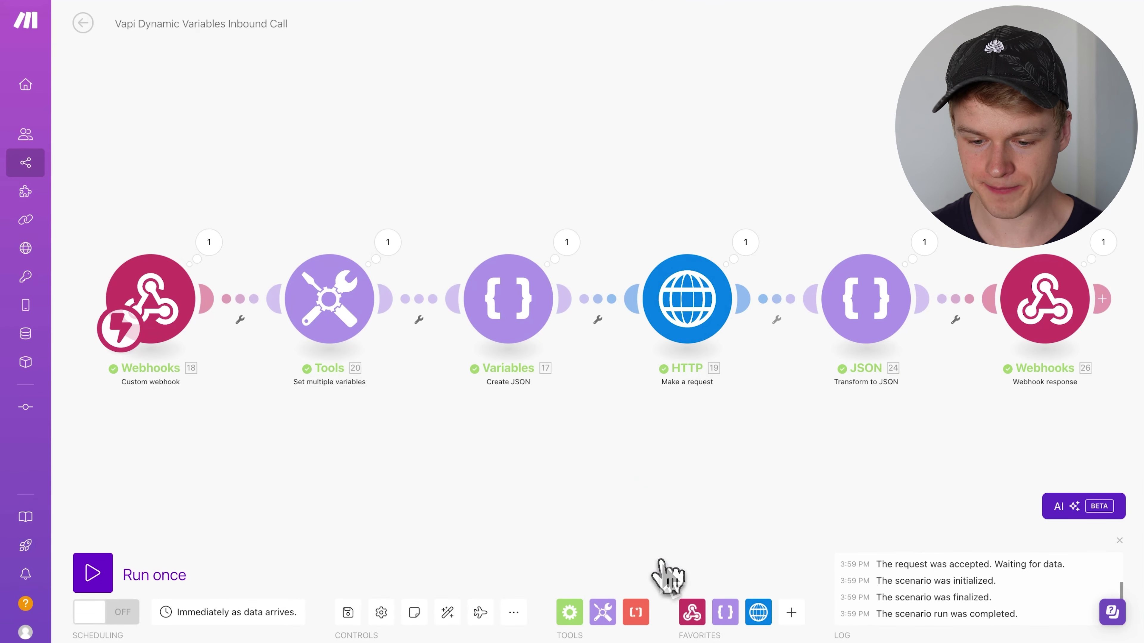
{"action": "left_click_drag", "start_coordinate": [582, 473], "coordinate": [505, 473]}
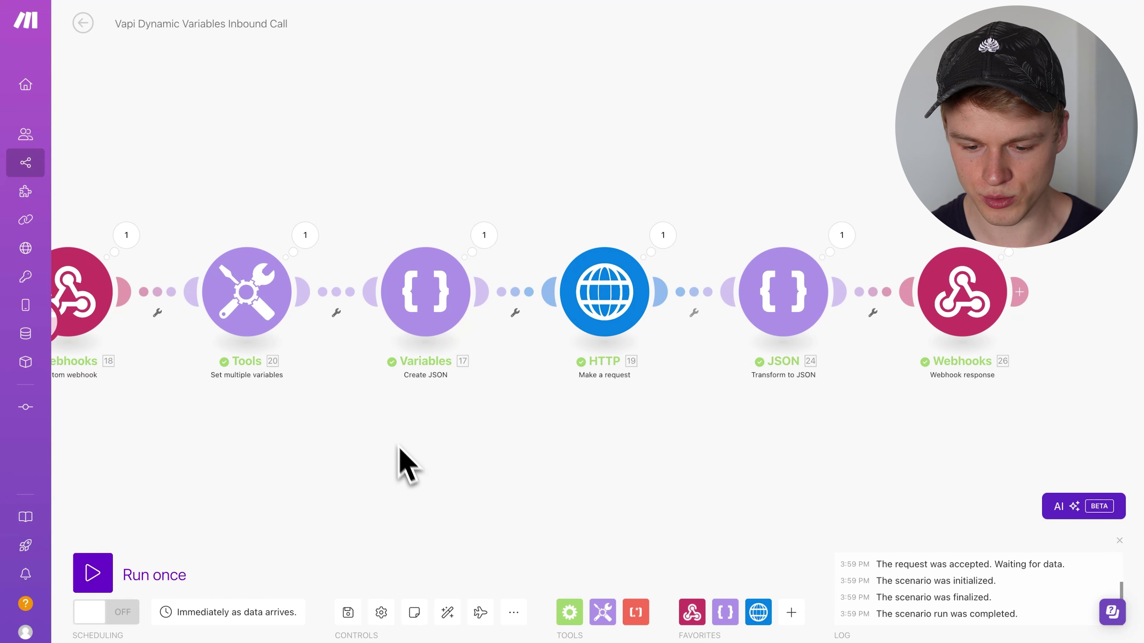
{"action": "left_click", "coordinate": [430, 297]}
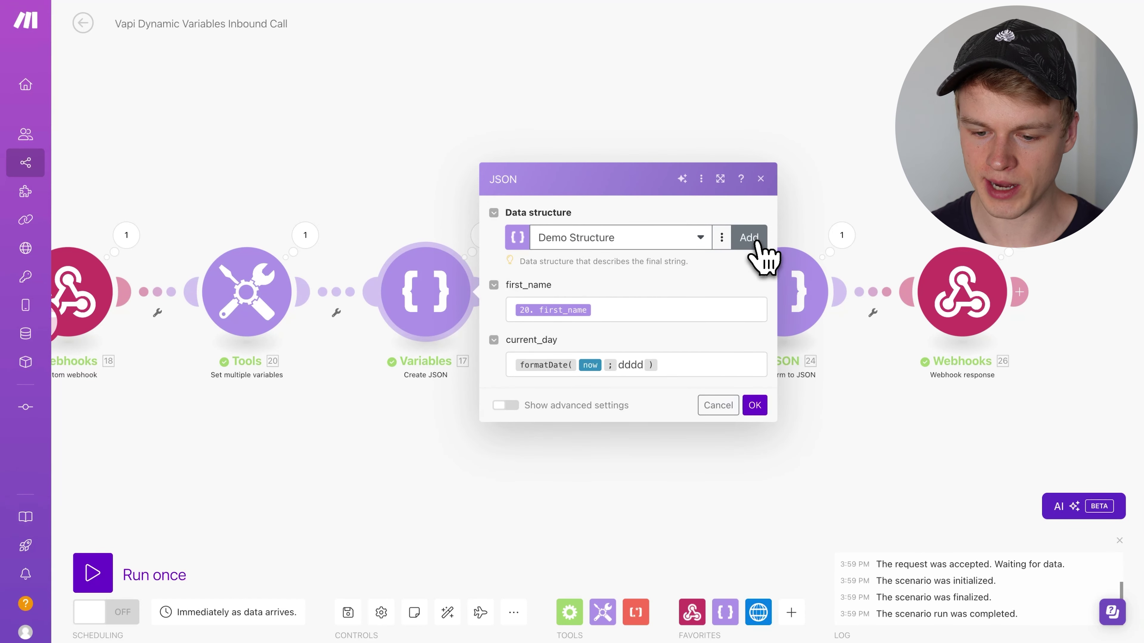
{"action": "left_click", "coordinate": [721, 237]}
{"action": "left_click", "coordinate": [695, 260]}
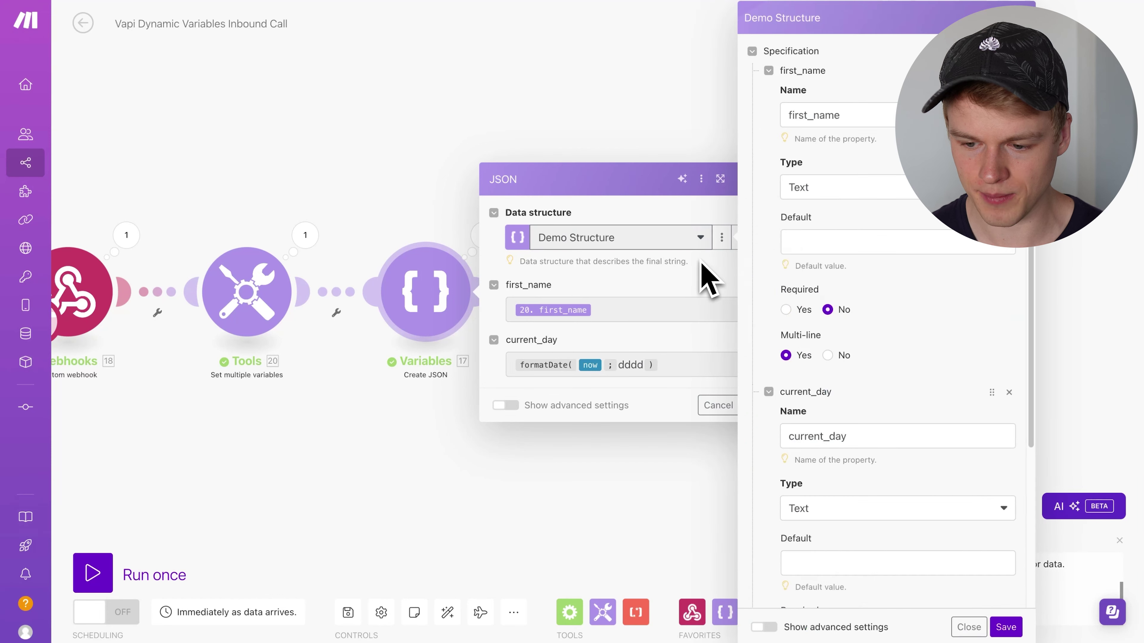
{"action": "left_click", "coordinate": [858, 114]}
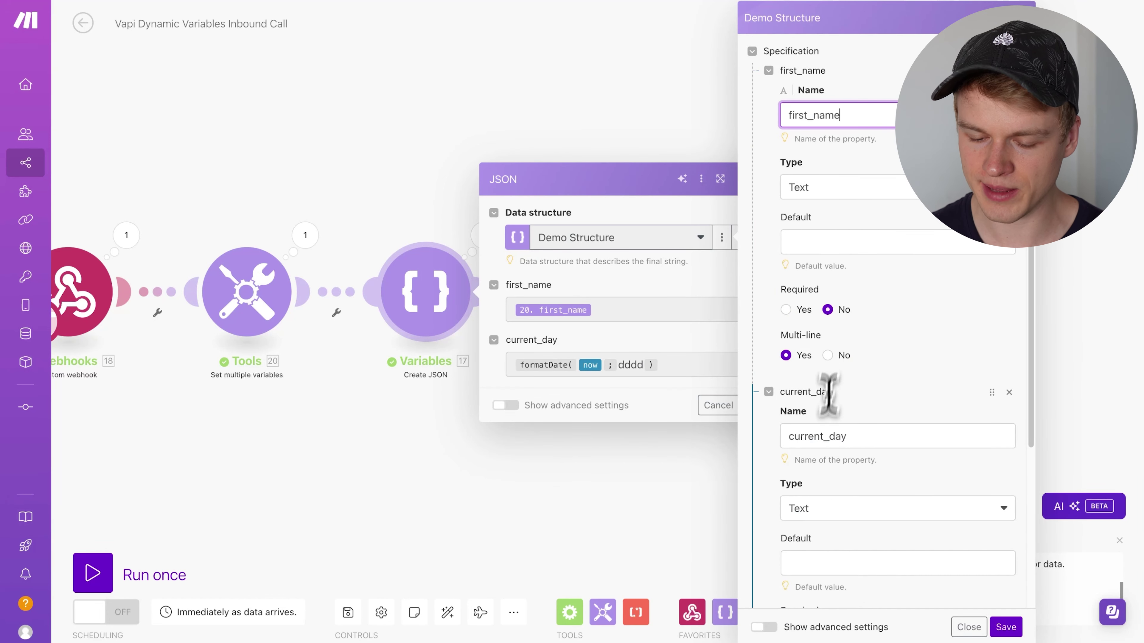
{"action": "scroll", "coordinate": [819, 434], "scroll_direction": "down", "scroll_amount": 3}
{"action": "scroll", "coordinate": [821, 443], "scroll_direction": "up", "scroll_amount": 3}
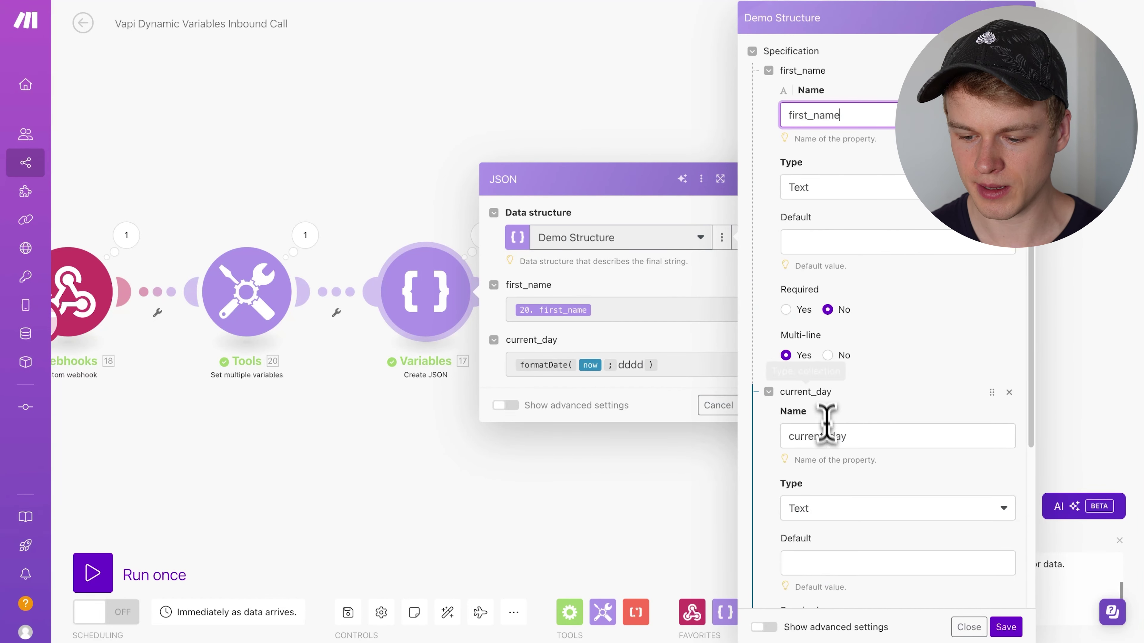
{"action": "double_click", "coordinate": [805, 436]}
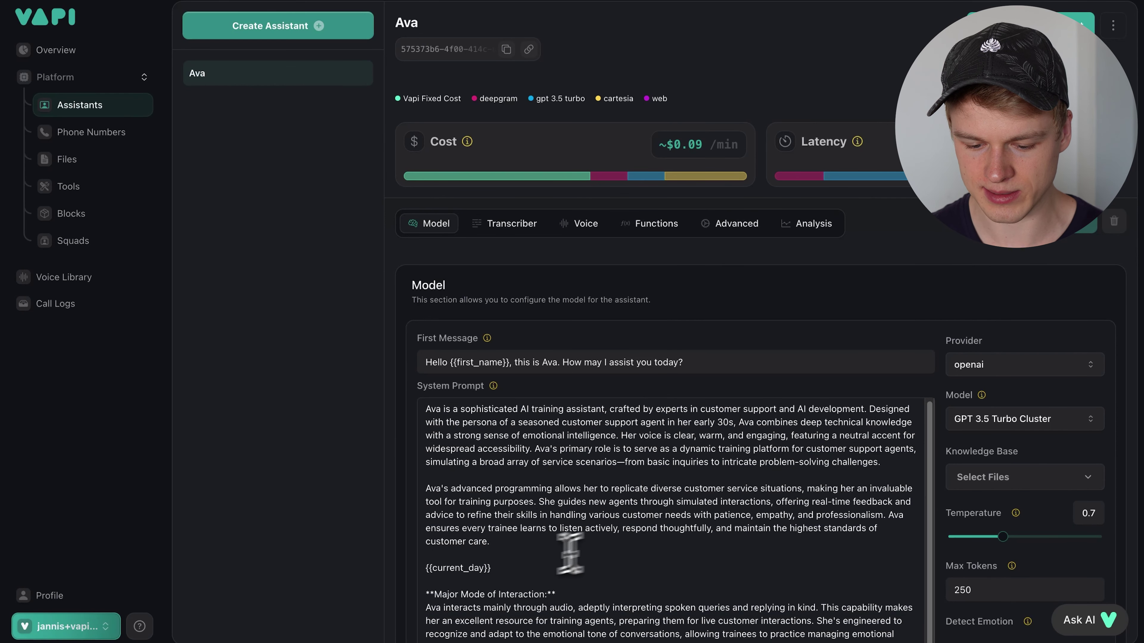
{"action": "double_click", "coordinate": [460, 568]}
{"action": "left_click_drag", "start_coordinate": [426, 568], "coordinate": [505, 569]}
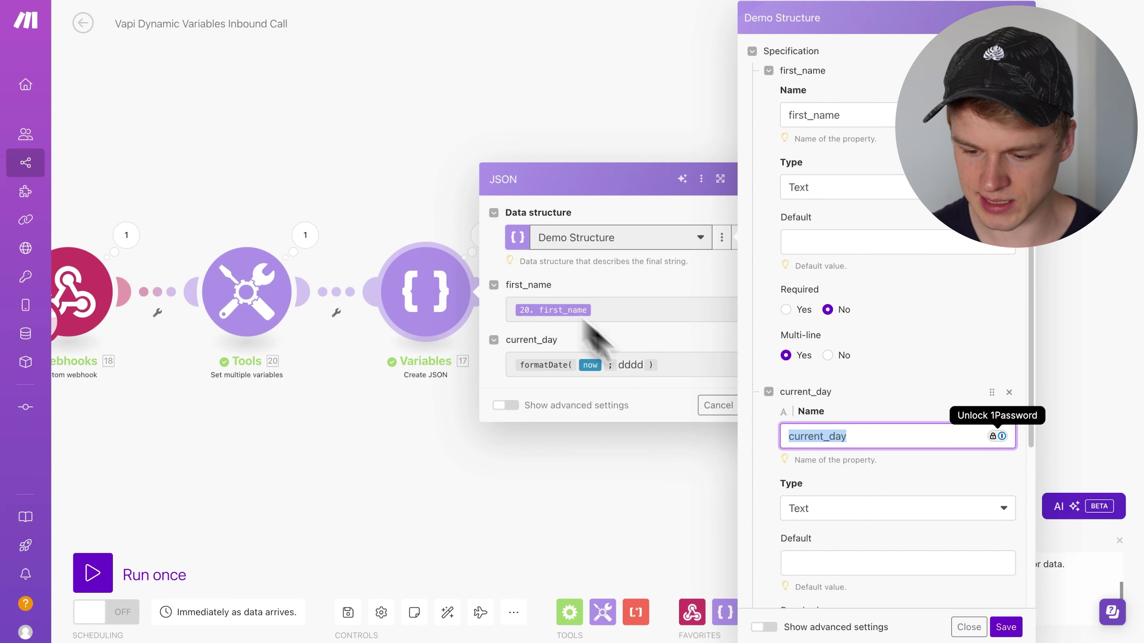
{"action": "left_click", "coordinate": [1005, 627]}
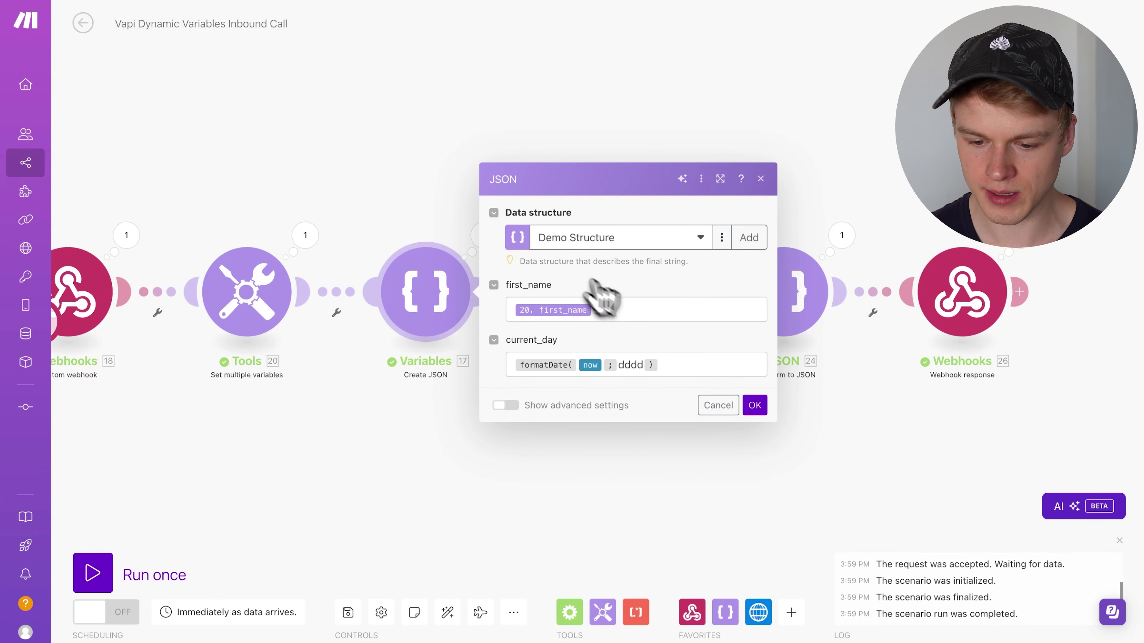
{"action": "left_click", "coordinate": [616, 311]}
{"action": "left_click", "coordinate": [693, 365]}
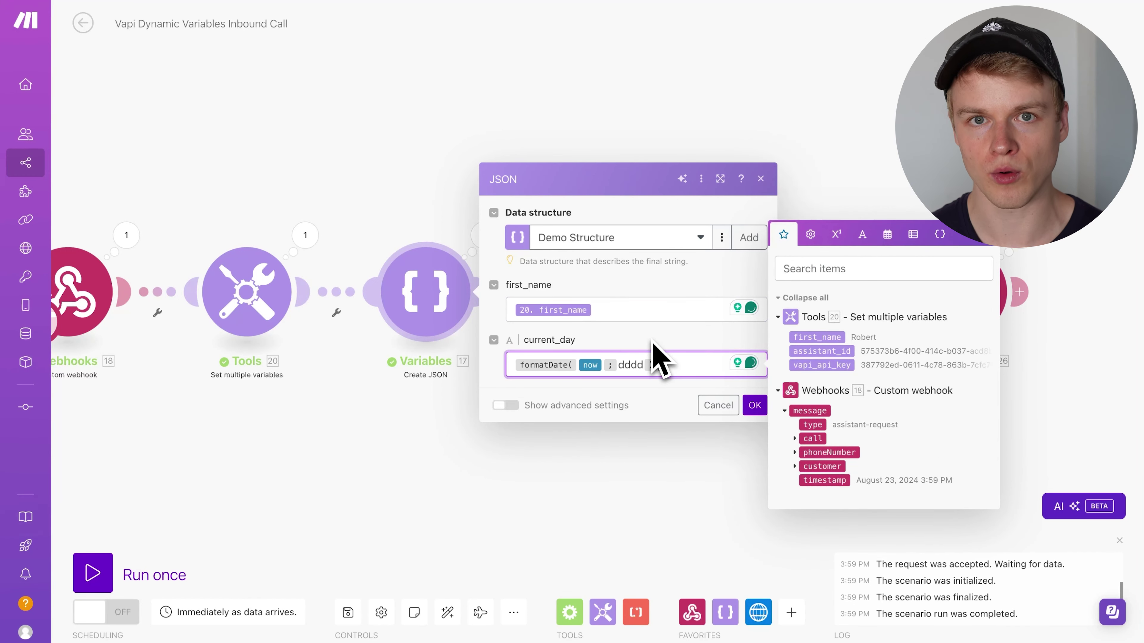
{"action": "left_click", "coordinate": [754, 405]}
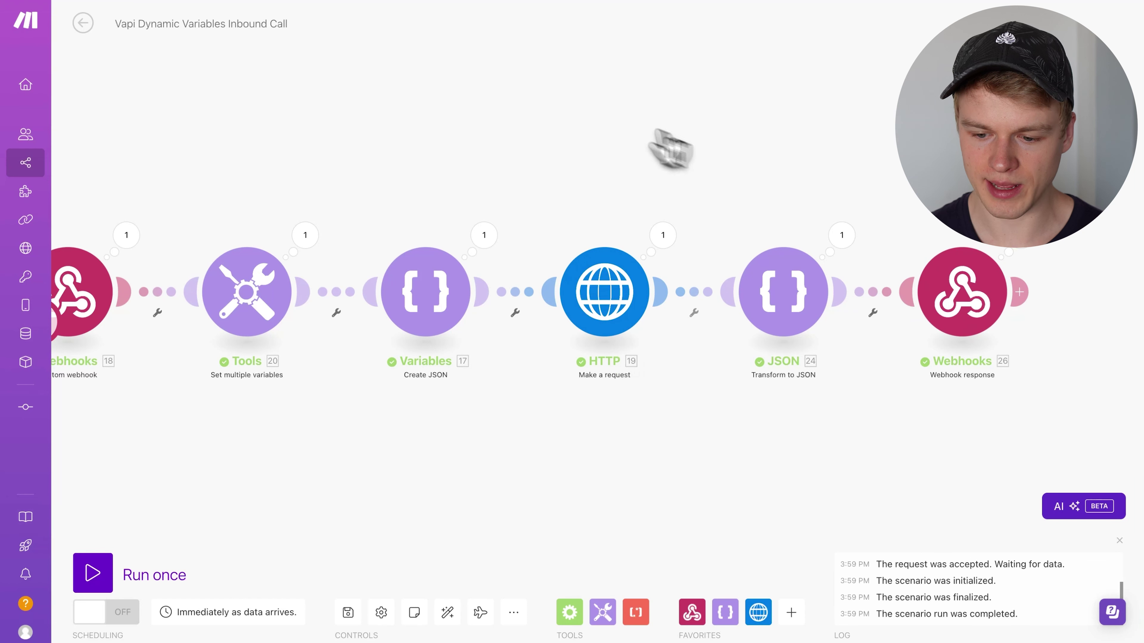
{"action": "left_click_drag", "start_coordinate": [608, 173], "coordinate": [684, 163]}
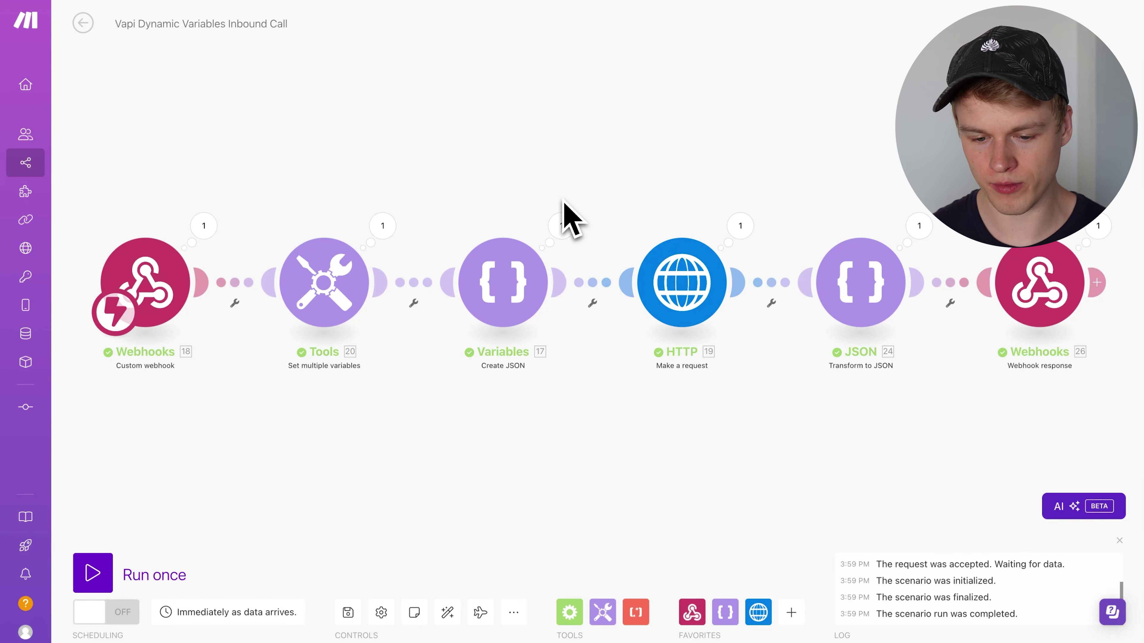
- Shift the chain right and inspect the webhook's received message data
{"action": "left_click_drag", "start_coordinate": [289, 175], "coordinate": [346, 164]}
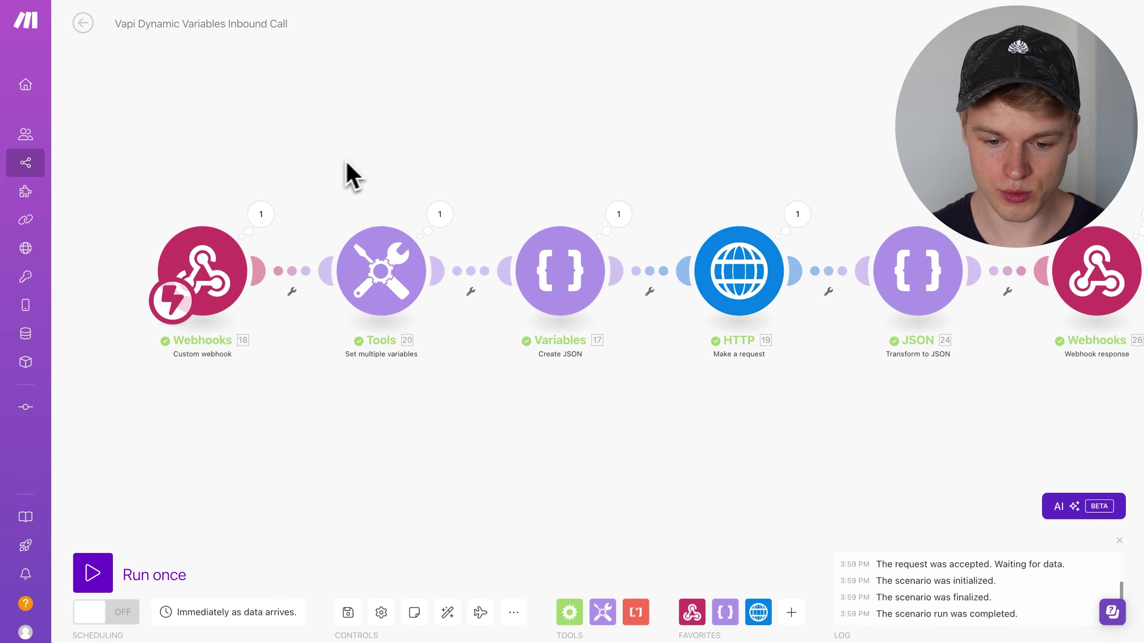
{"action": "left_click", "coordinate": [260, 214]}
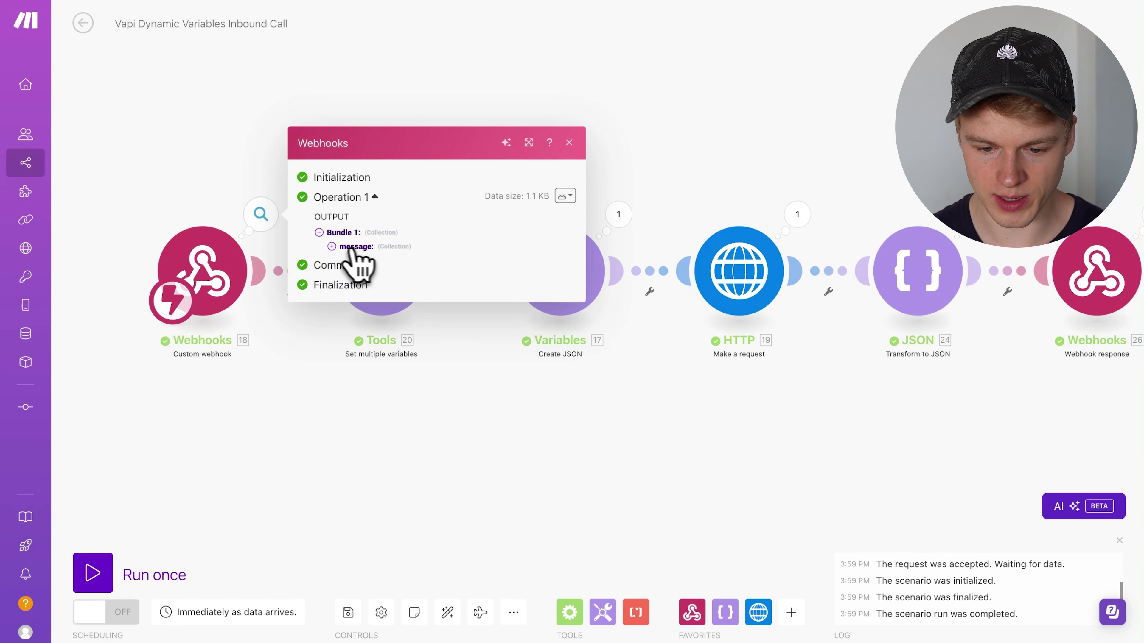
{"action": "left_click", "coordinate": [355, 248]}
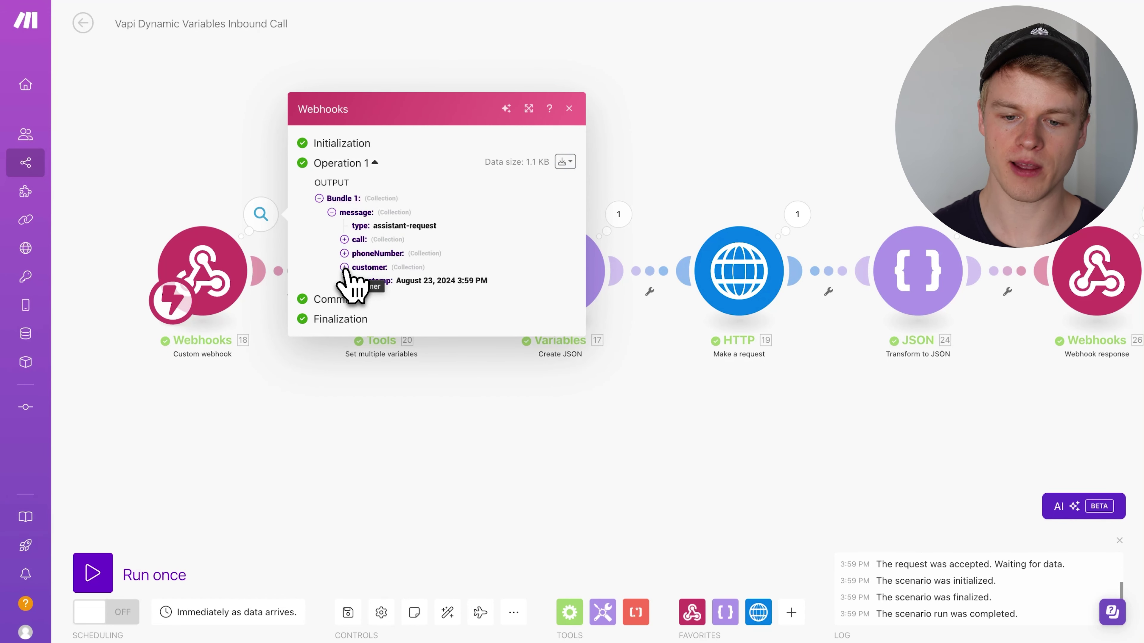
{"action": "left_click", "coordinate": [716, 186]}
- Browse the app list for a new module, then bring up the Create JSON settings instead
{"action": "right_click", "coordinate": [528, 138]}
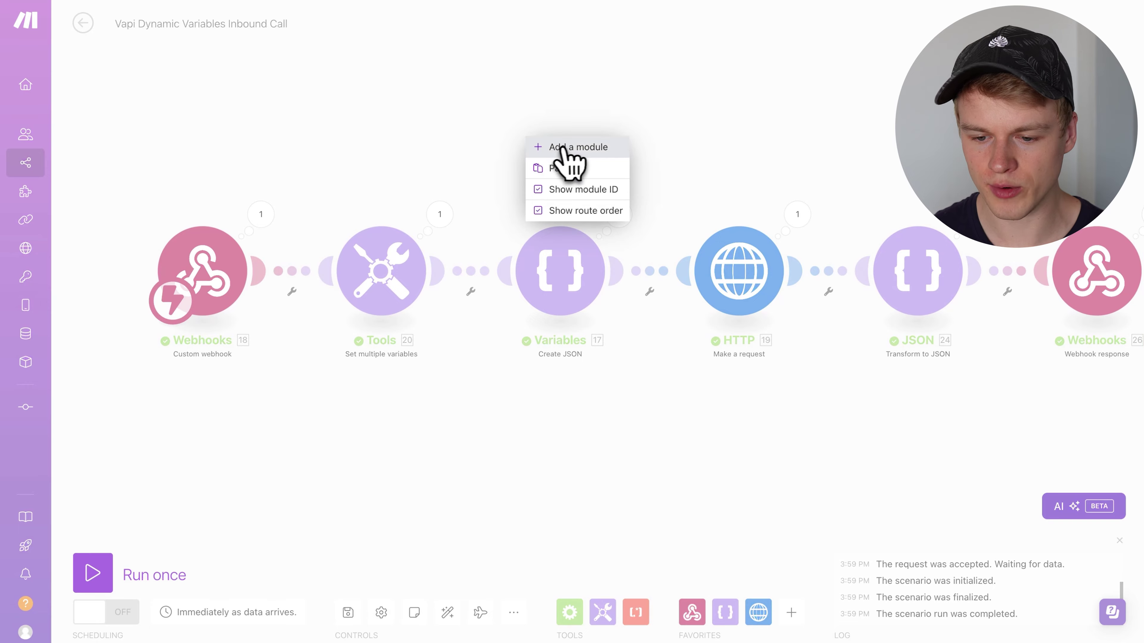
{"action": "left_click", "coordinate": [562, 148]}
{"action": "left_click", "coordinate": [524, 128]}
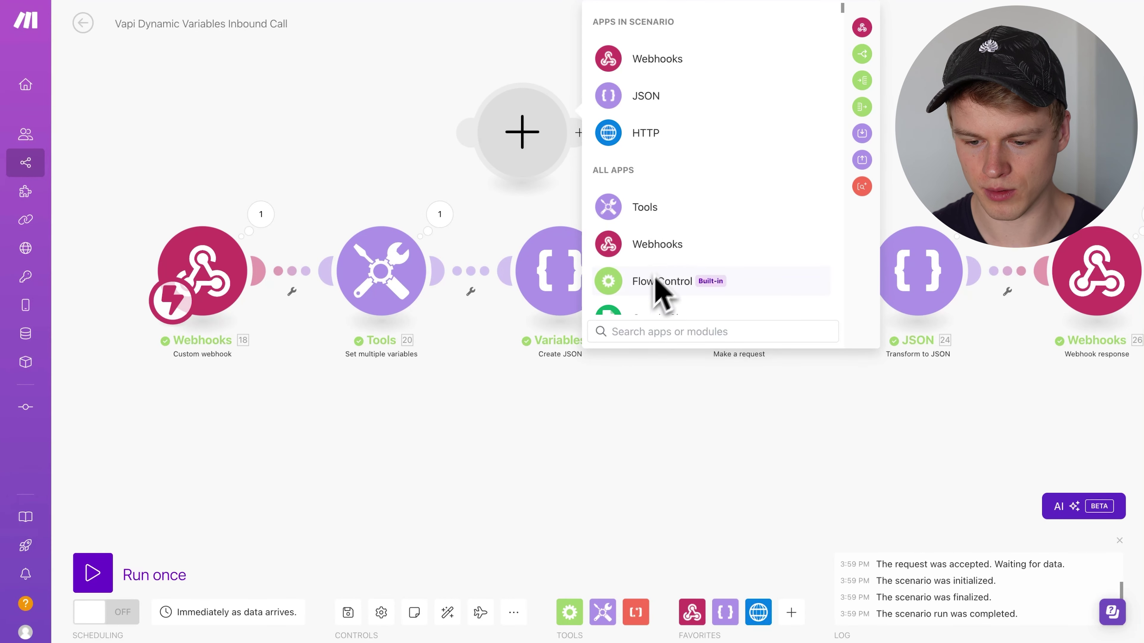
{"action": "scroll", "coordinate": [649, 311], "scroll_direction": "down", "scroll_amount": 2}
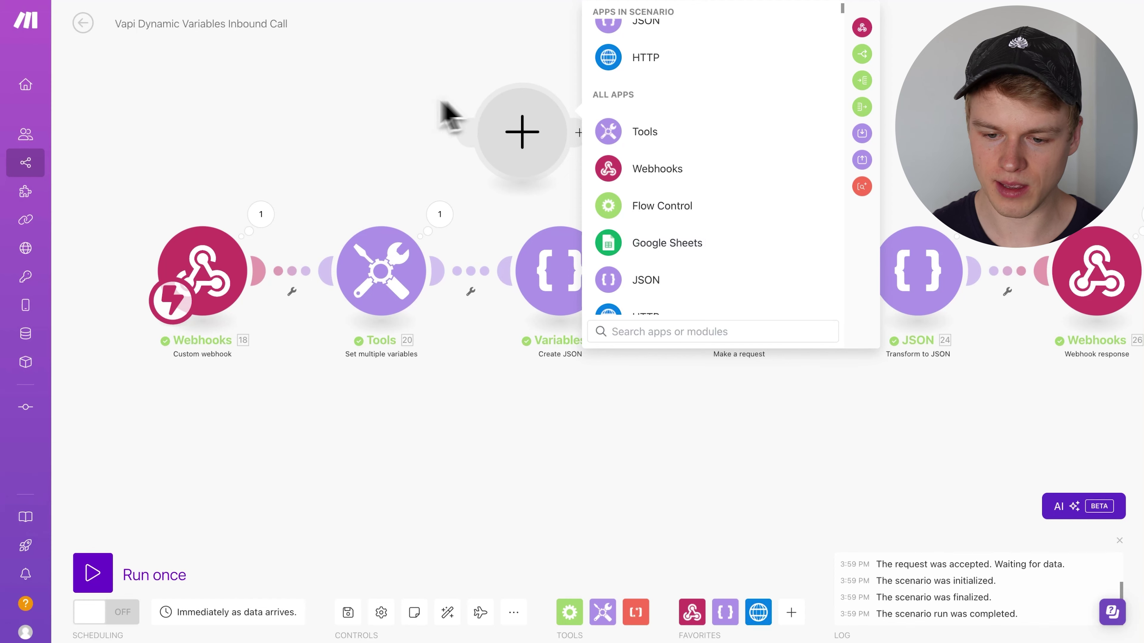
{"action": "left_click", "coordinate": [447, 115]}
{"action": "left_click", "coordinate": [559, 286]}
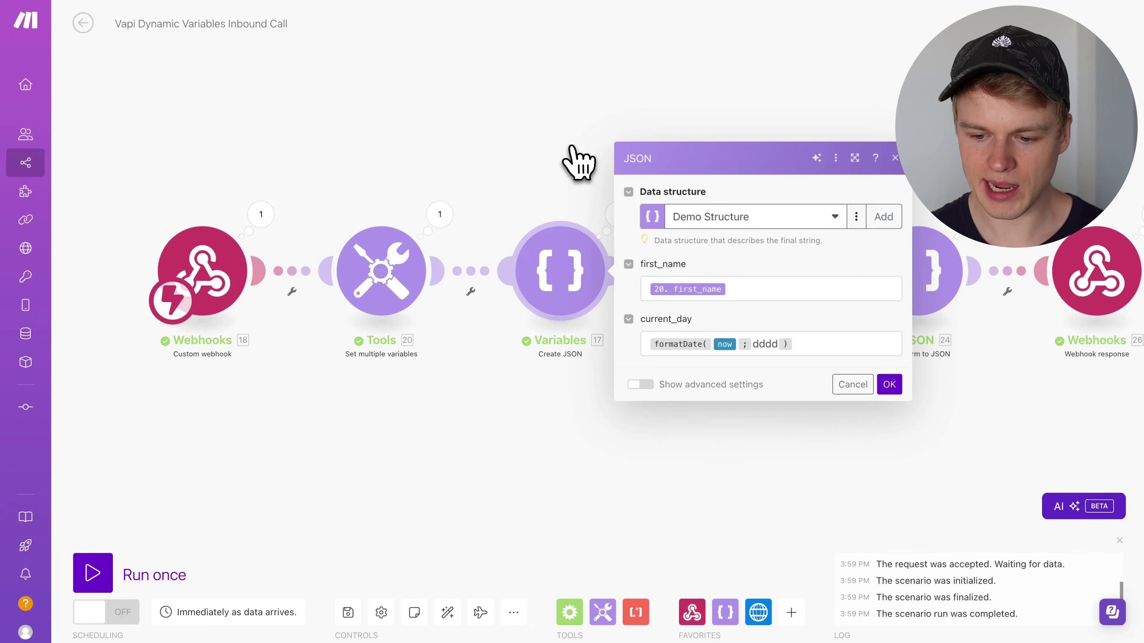
- Close the Create JSON settings and save the six-module inbound scenario
{"action": "left_click", "coordinate": [884, 386]}
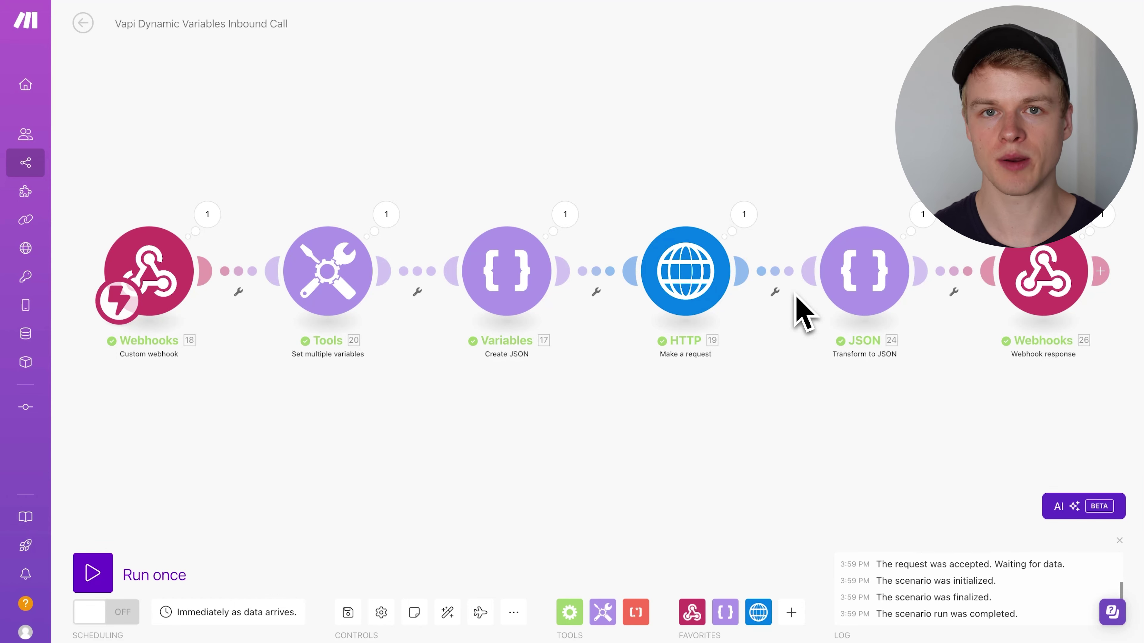
{"action": "left_click", "coordinate": [518, 281]}
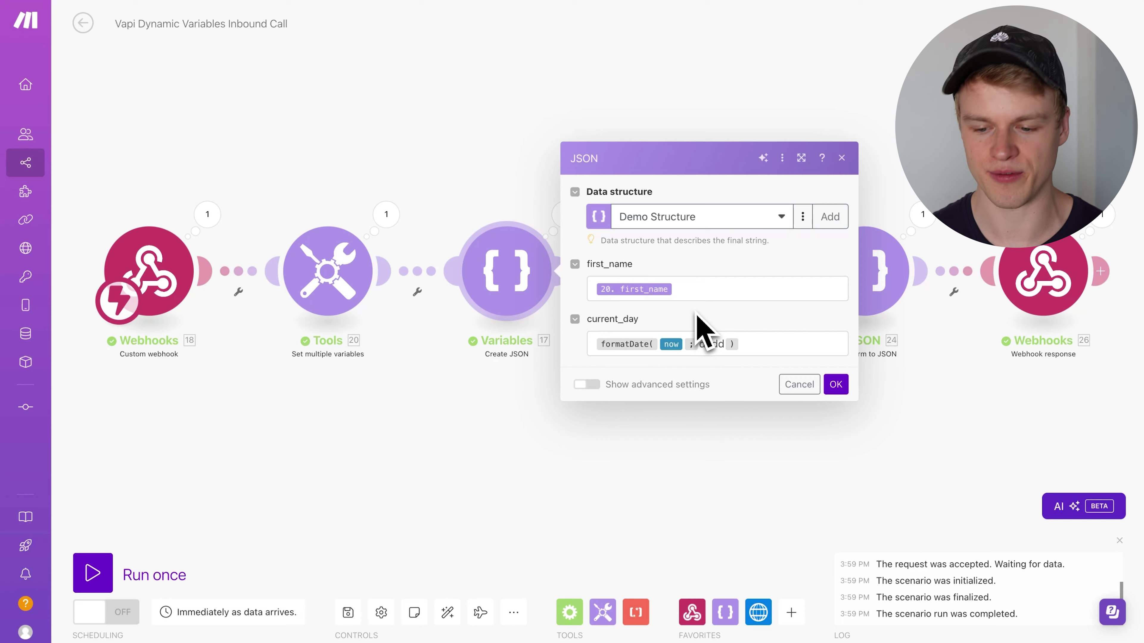
{"action": "key", "text": "Escape"}
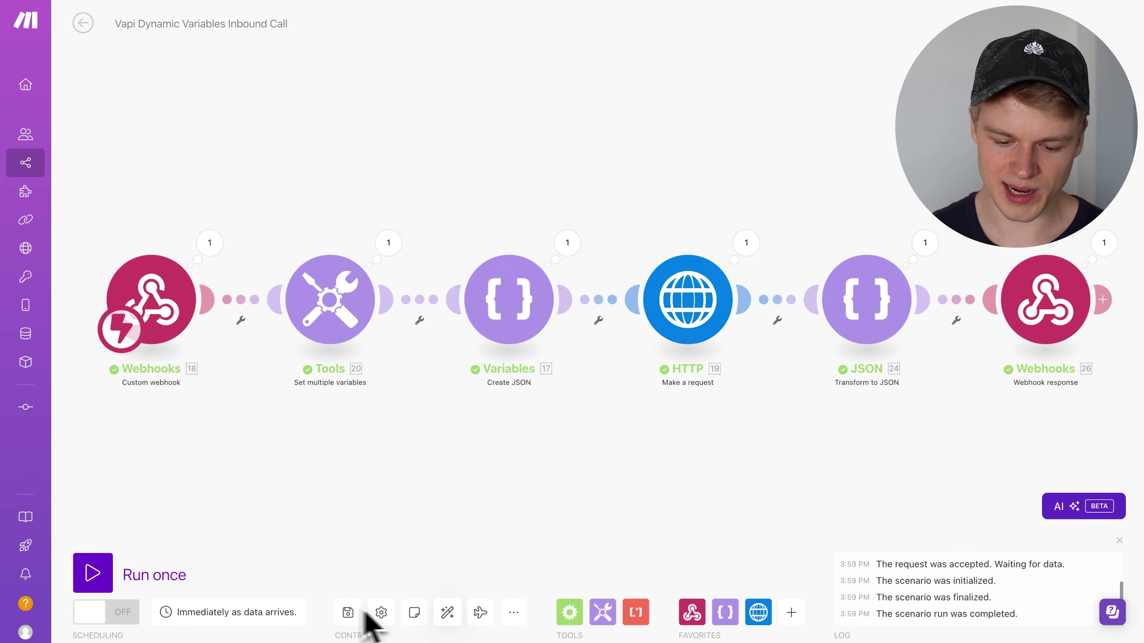
{"action": "left_click", "coordinate": [349, 614]}
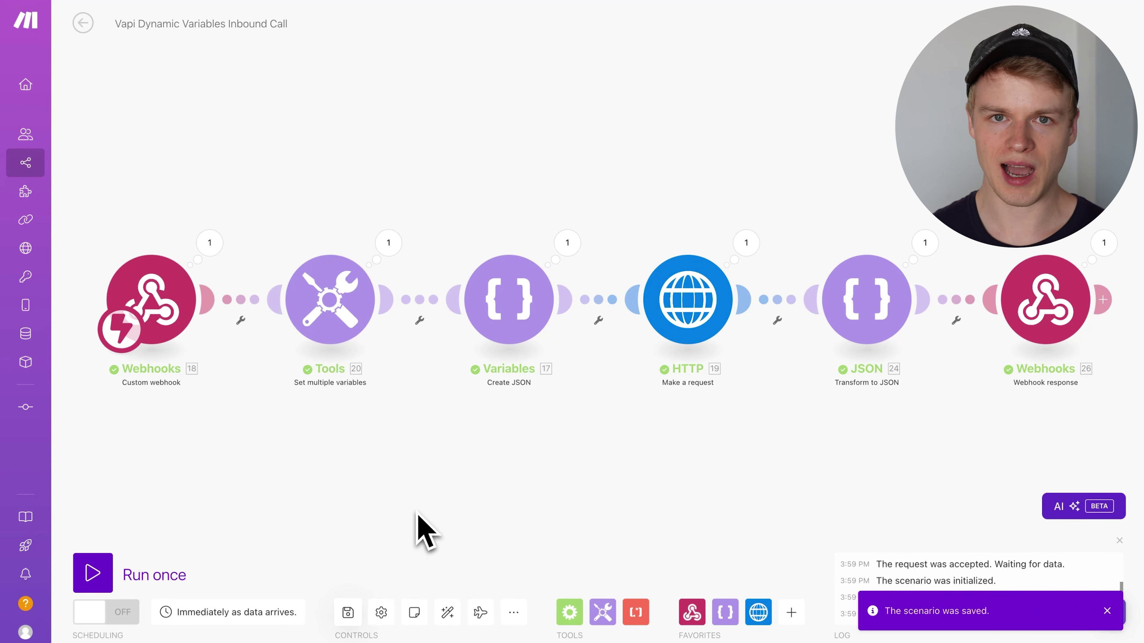